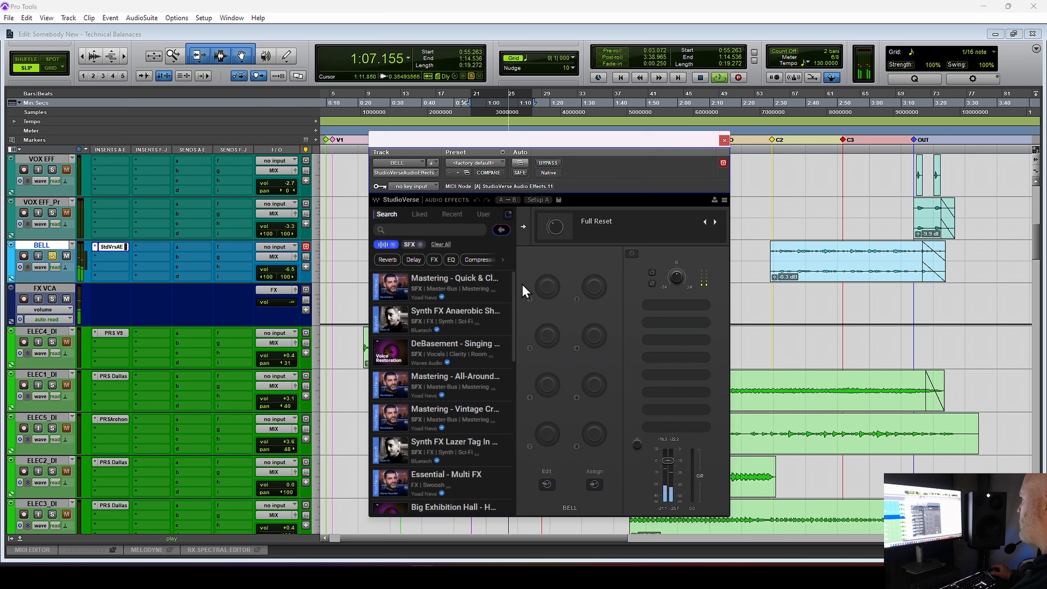
Load the Mastering - Quick & Clear preset on the BELL track and audition it.
key("space")
left_click(402, 292)
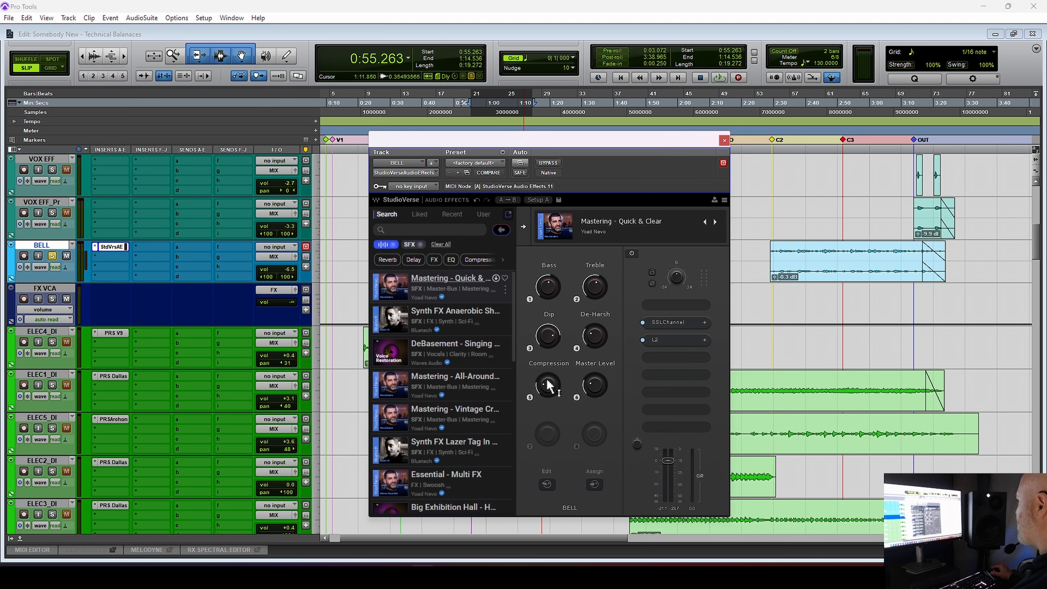
key("space")
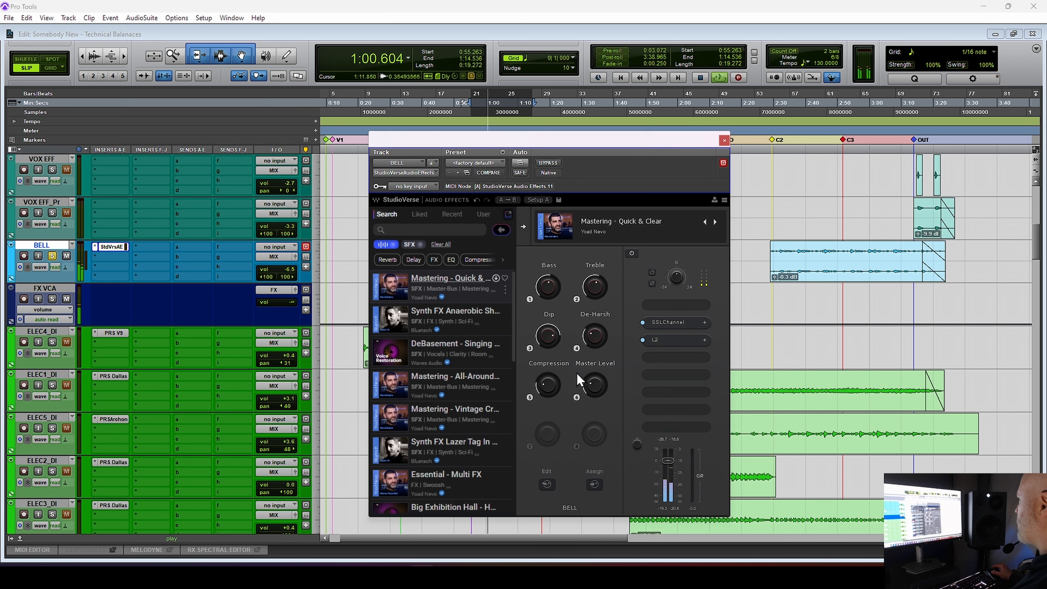
key("space")
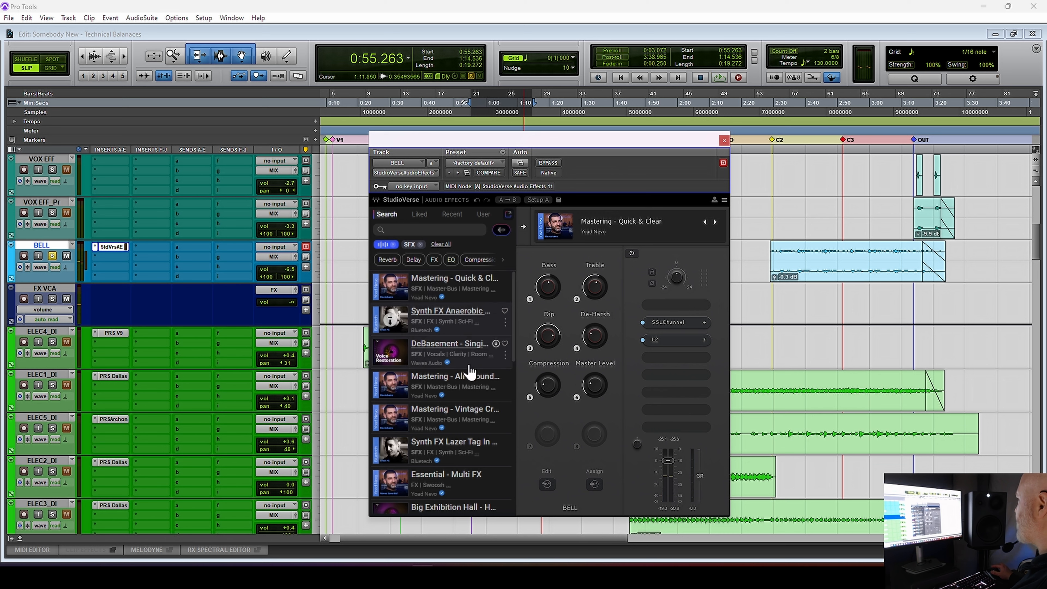
Audition the Synth FX Anaerobic Shock and Synth FX Lazer Tag In Space presets on the BELL track.
key("space")
left_click(441, 317)
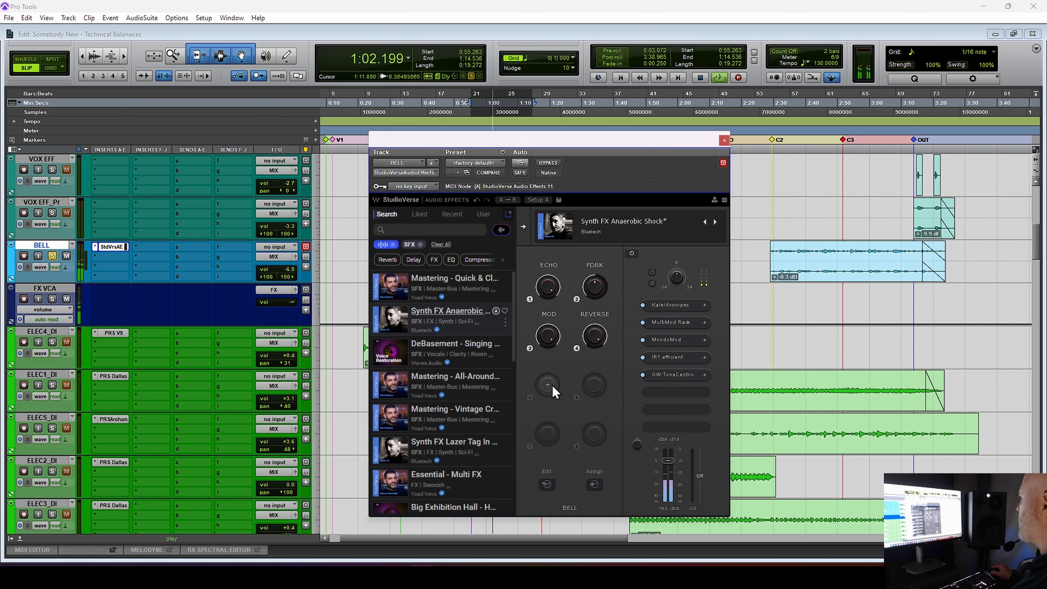
key("space")
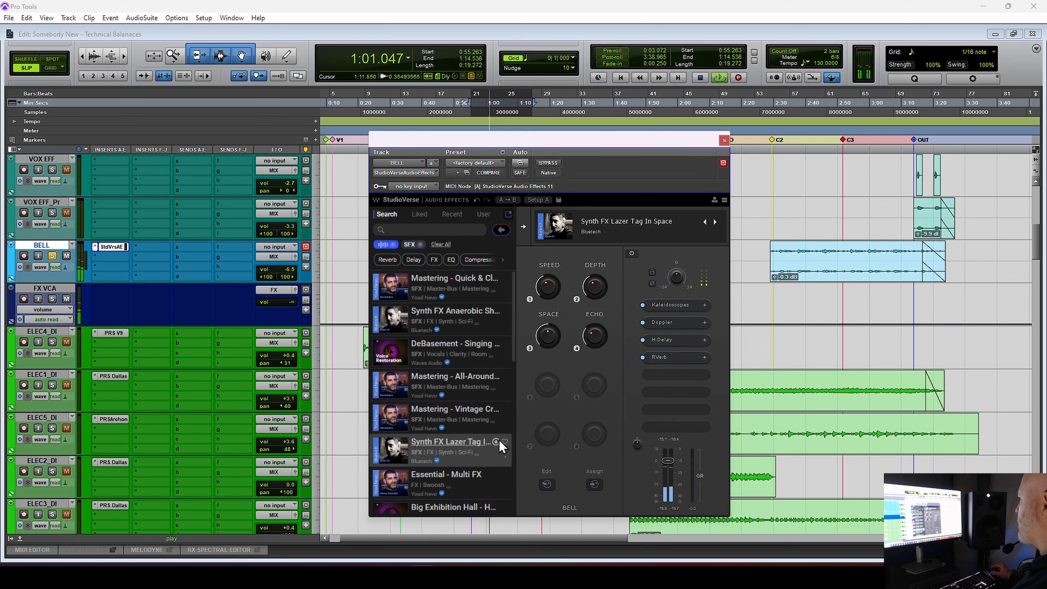
key("space")
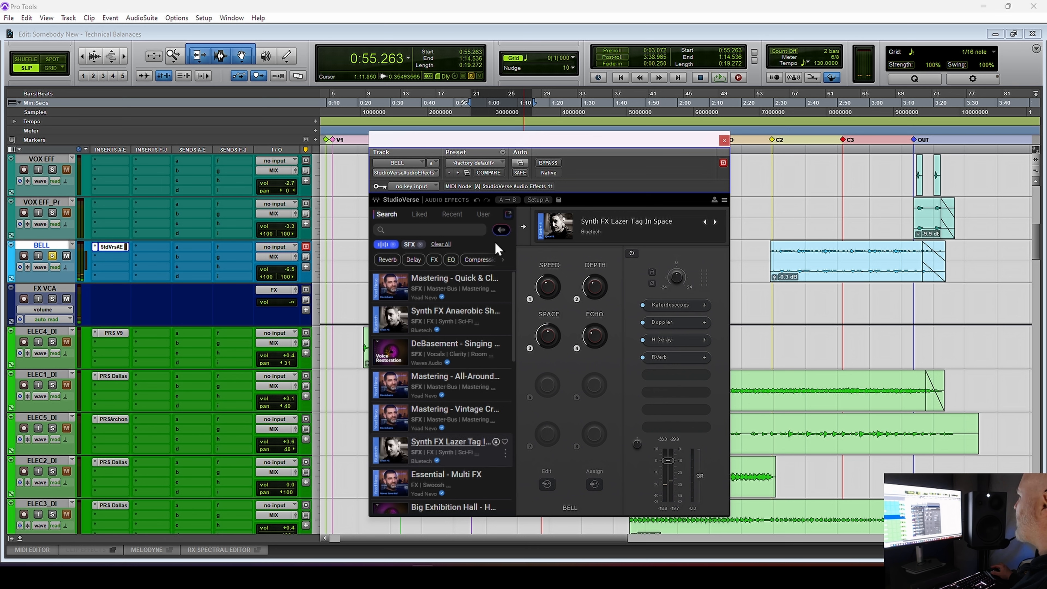
Clear the preset filters, search for "synth" and filter the presets by the Synth Pad tag.
left_click(441, 245)
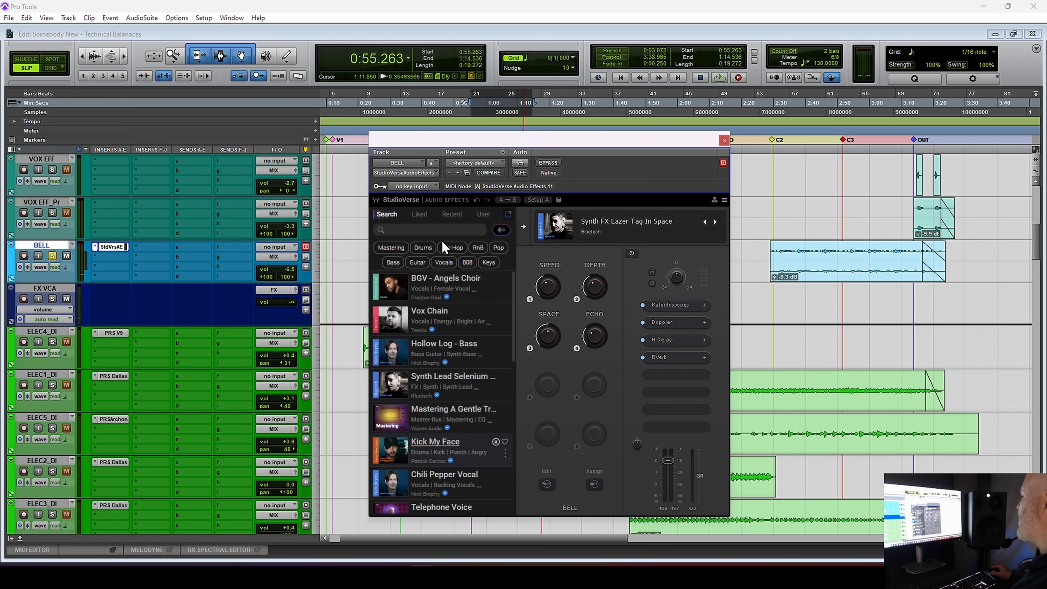
left_click(441, 230)
type("syn")
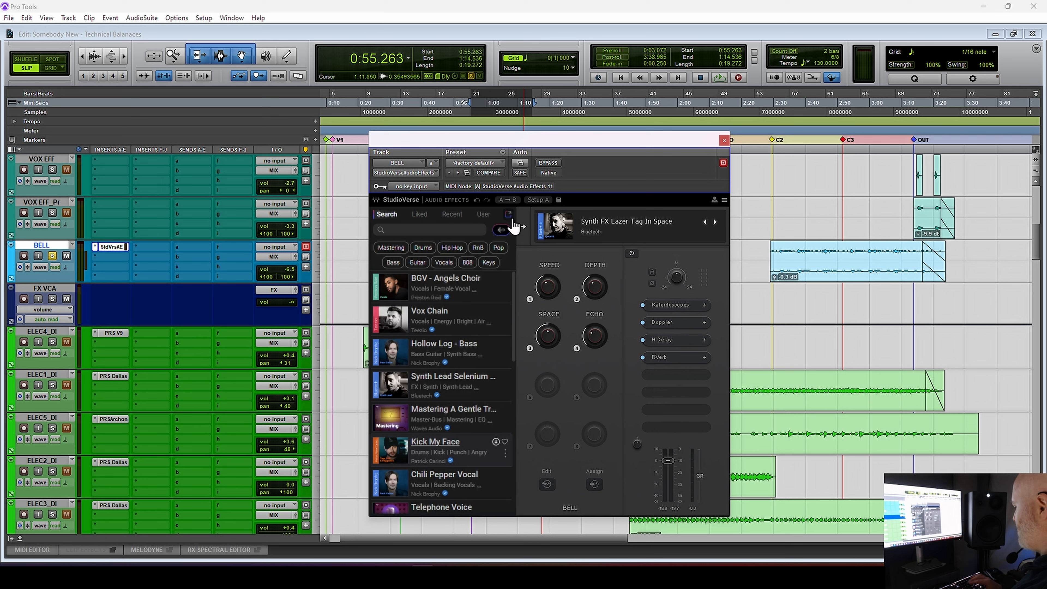
type("th")
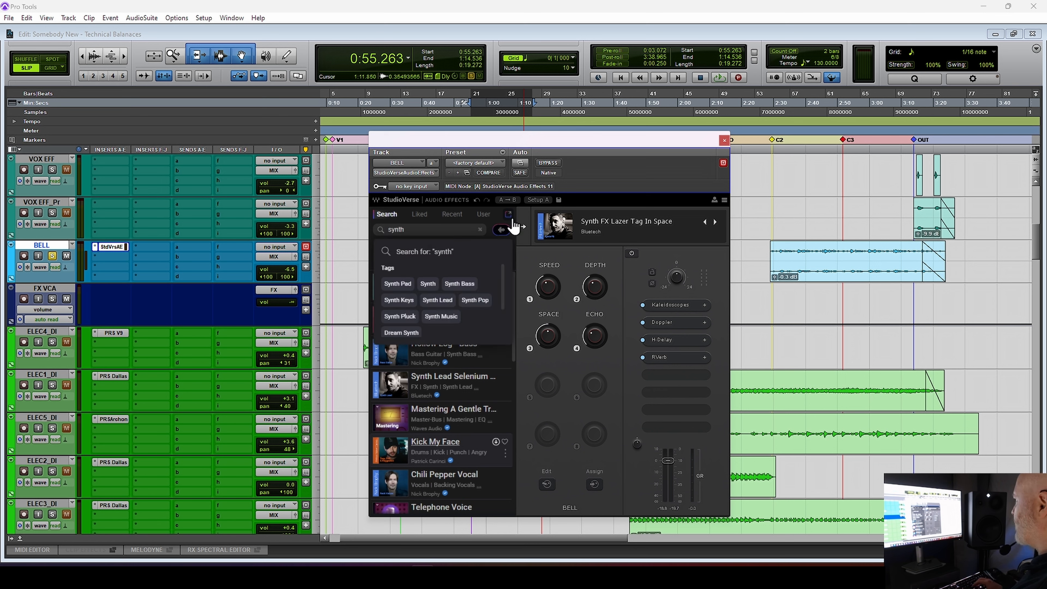
left_click(397, 284)
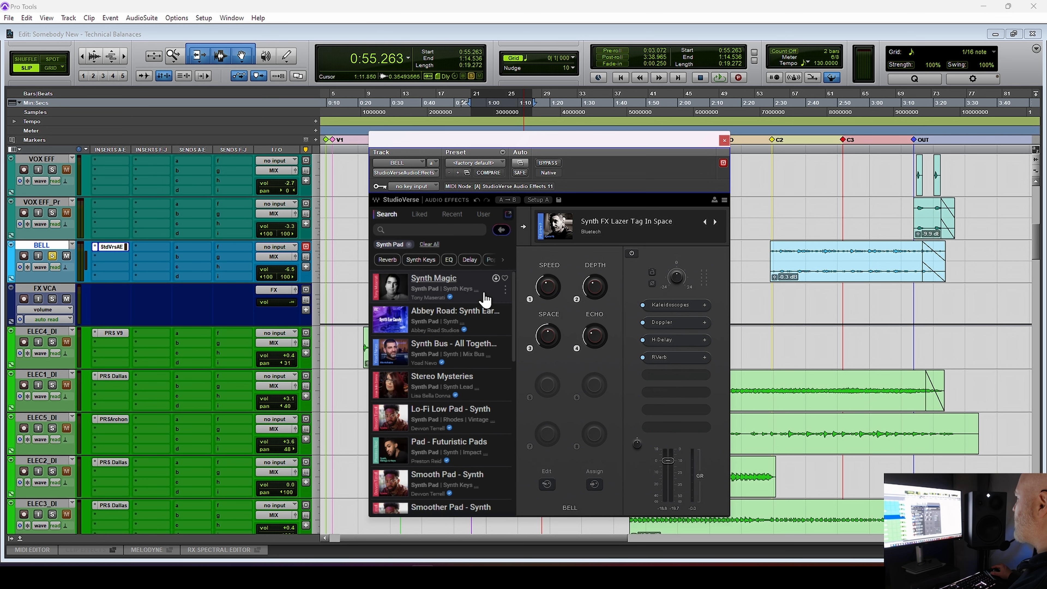
Load the Synth Magic preset on the BELL track and adjust its Delay Lvl during playback.
left_click(485, 300)
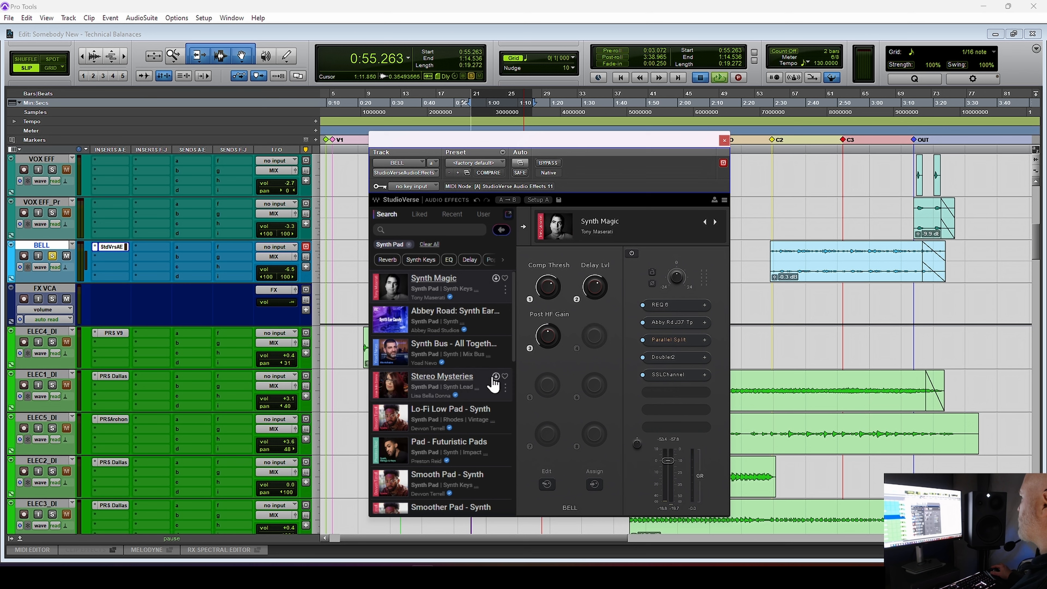
key("space")
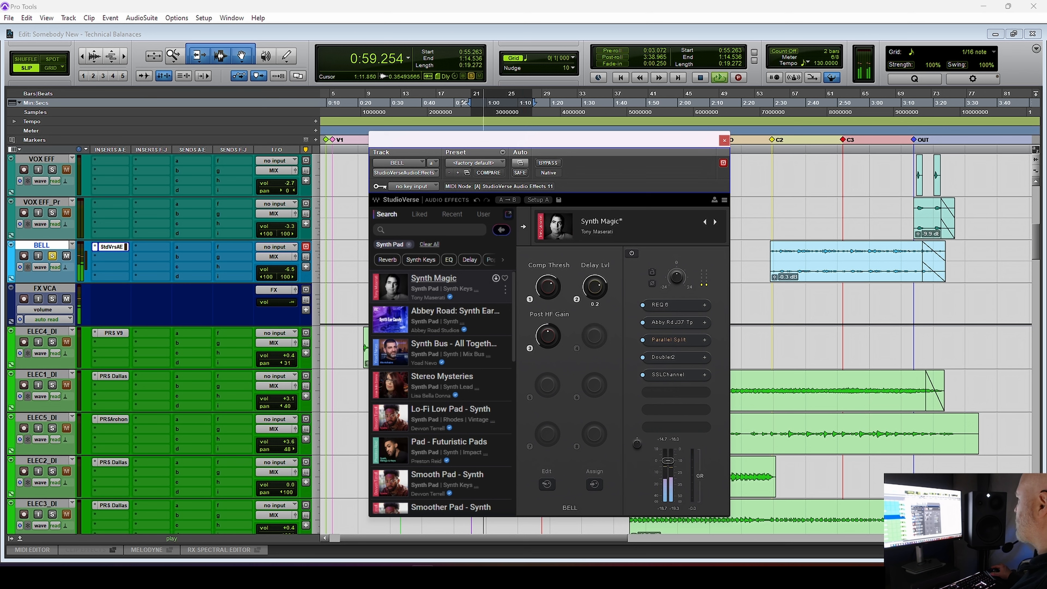
left_click_drag(595, 286, 578, 348)
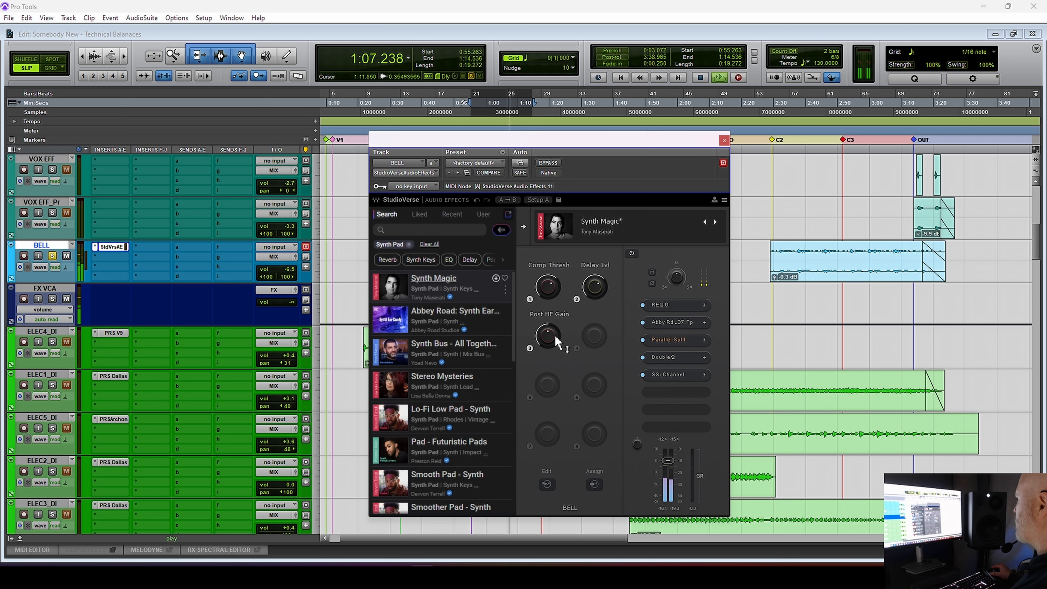
Lower the Synth Magic preset's Post HF Gain and fine-tune its Comp Thresh while listening, ending with playback stopped.
mouse_move(553, 334)
left_click_drag(553, 339, 553, 369)
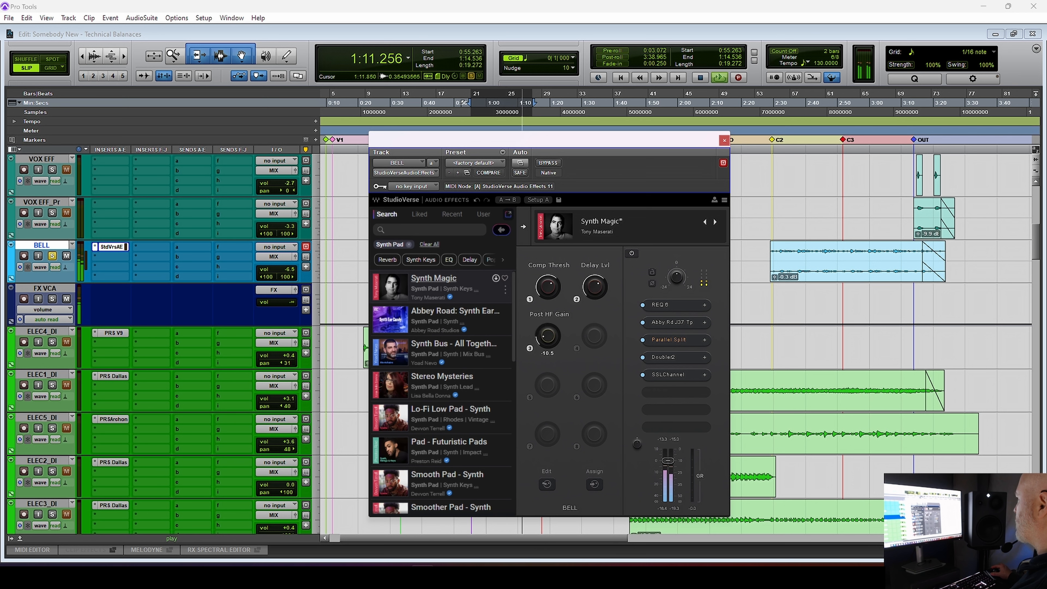
mouse_move(553, 286)
left_mouse_down()
mouse_move(553, 298)
mouse_move(552, 289)
left_mouse_up()
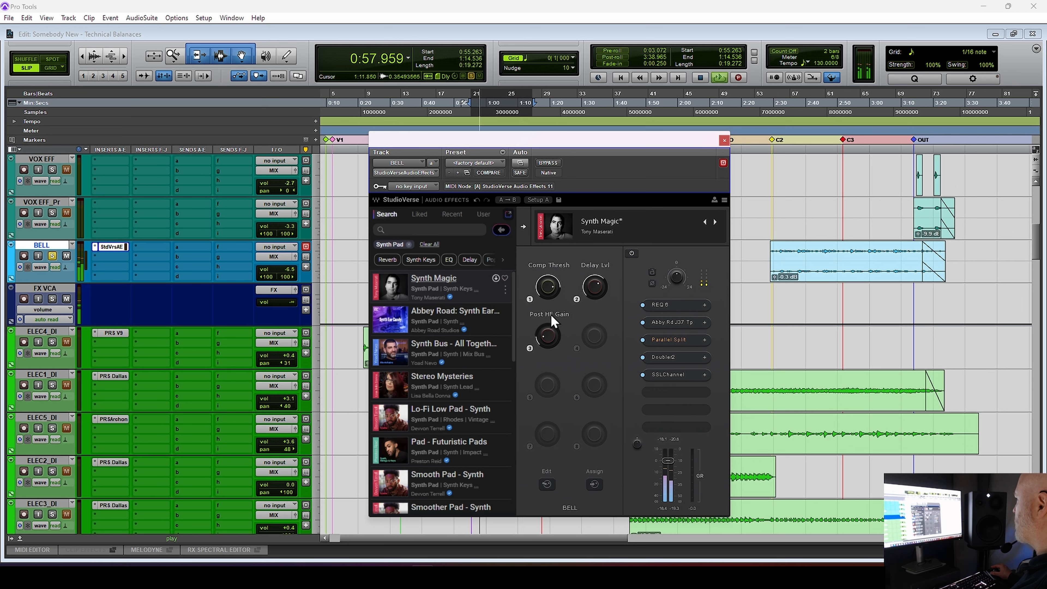
key("space")
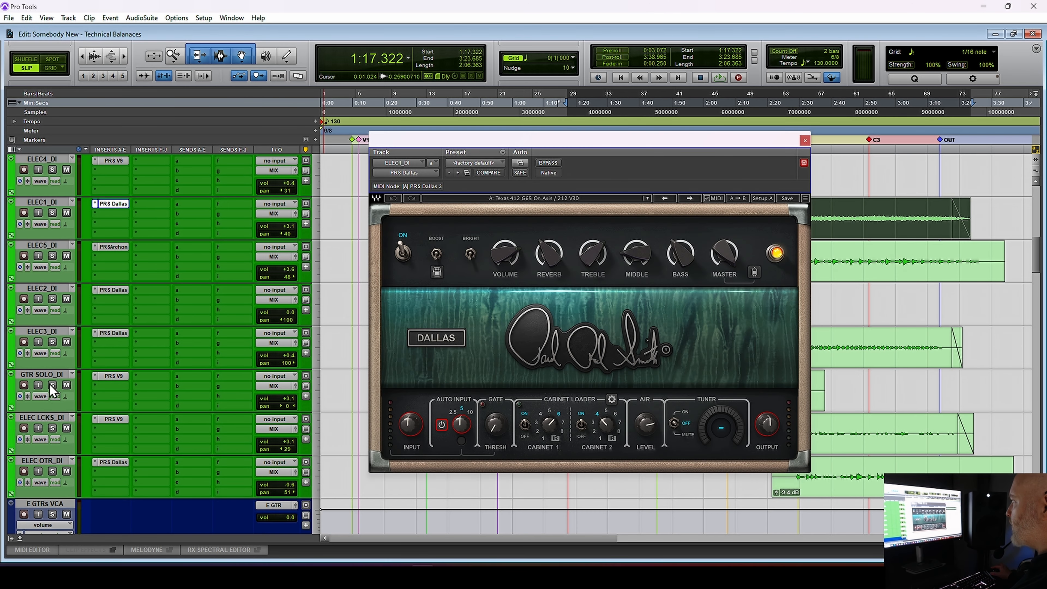
Solo the GTR SOLO_DI track and select its guitar solo clip, with the PRS Dallas amp window closed.
left_click(51, 384)
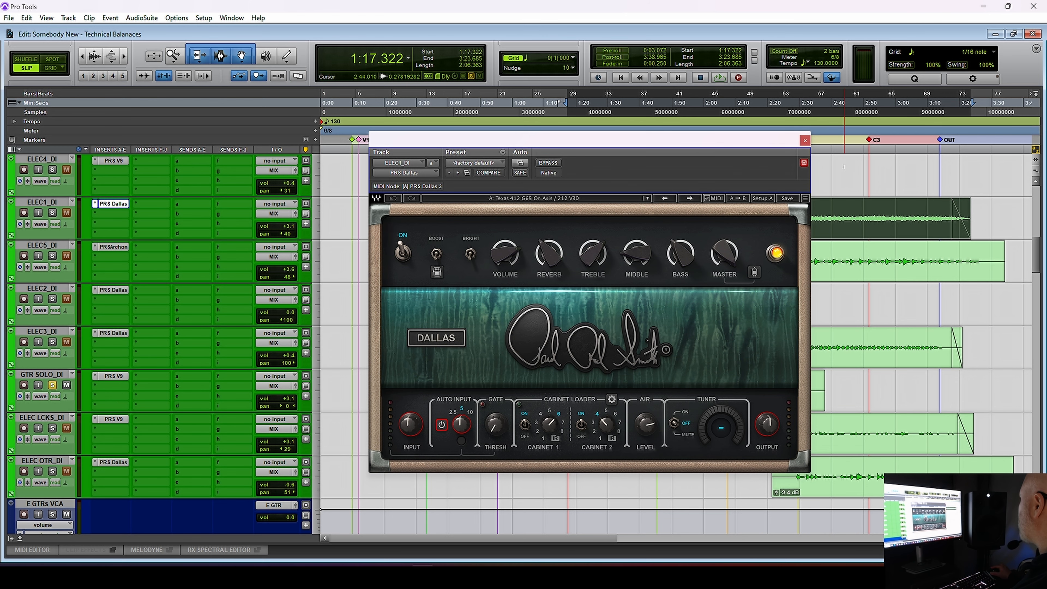
left_click(805, 140)
left_click(765, 405)
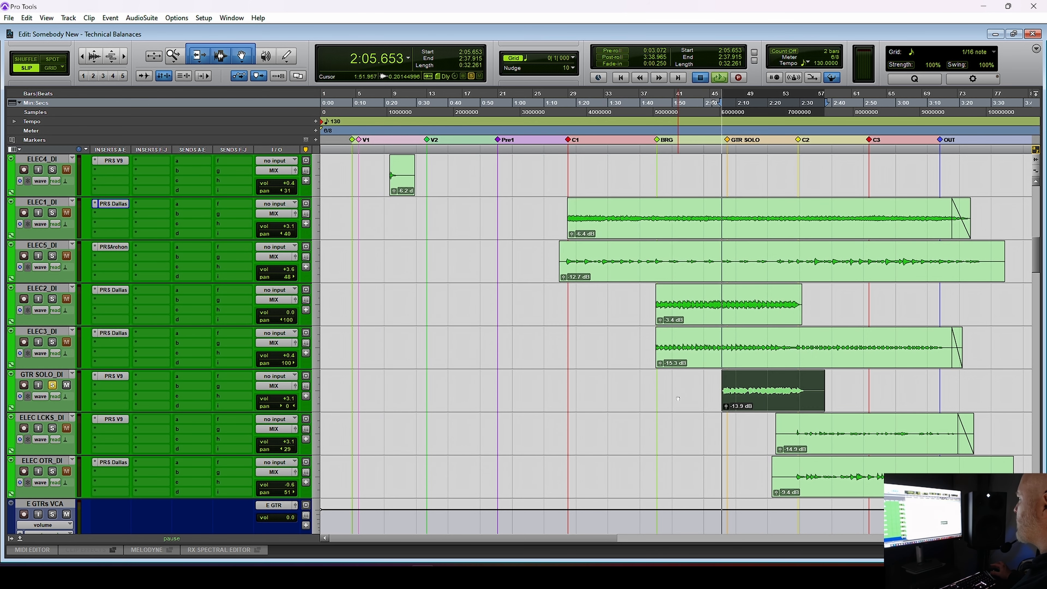
Insert the StudioVerse Audio Effects (mono/stereo) plug-in below the PRS V9 amp on the GTR SOLO_DI track.
left_click(112, 386)
mouse_move(155, 421)
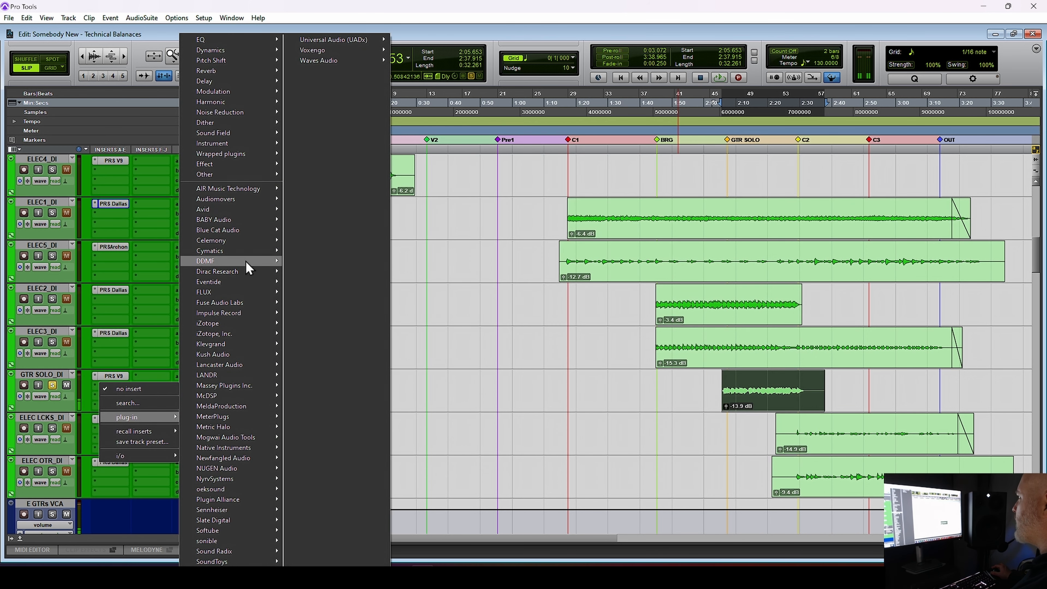
mouse_move(243, 160)
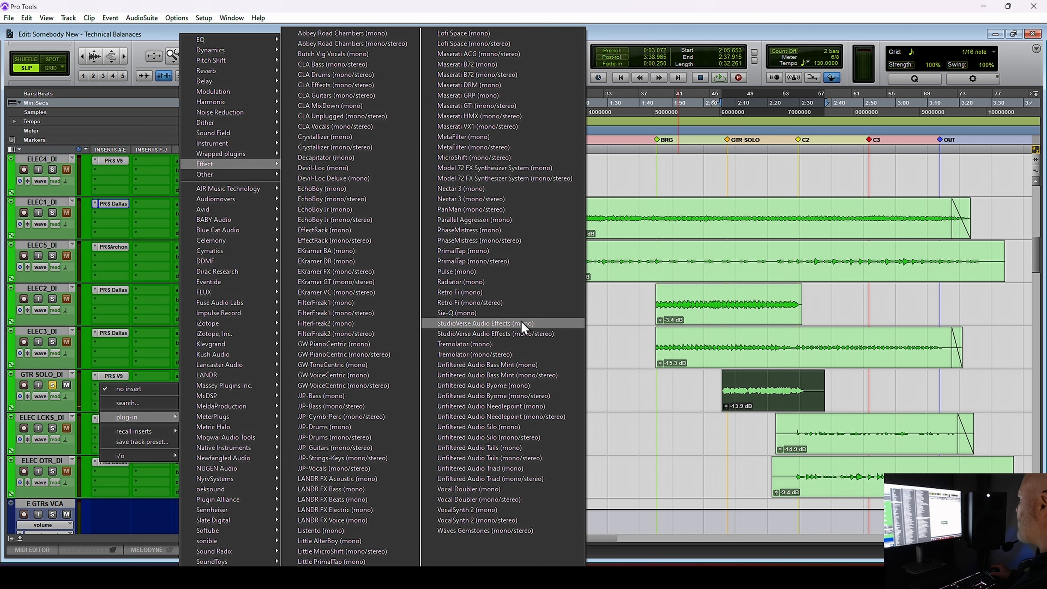
left_click(510, 334)
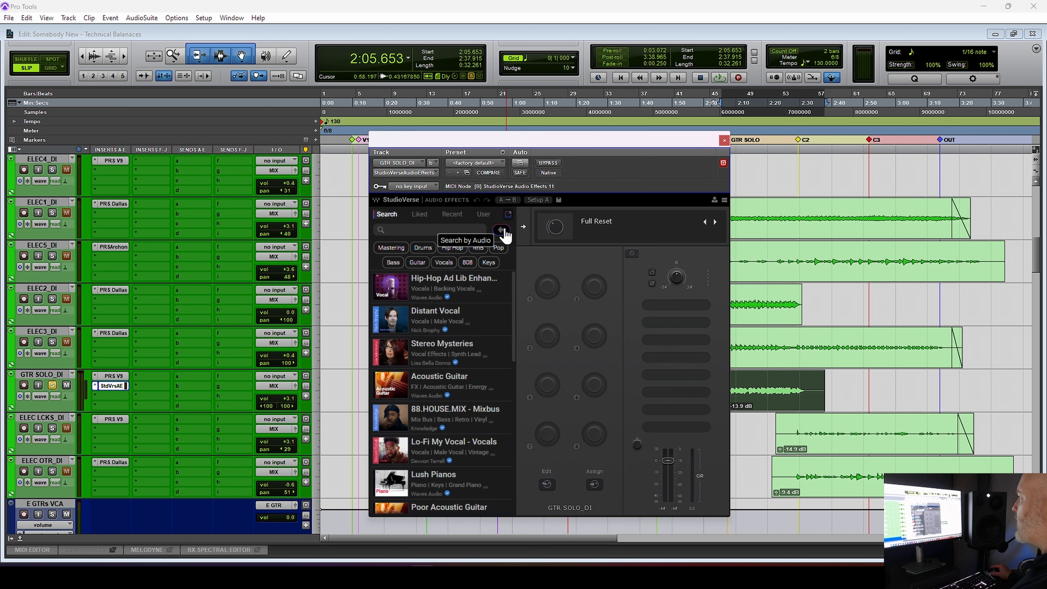
Search for presets by audio using the playing guitar solo and load the Dream GTR Bus preset.
key("space")
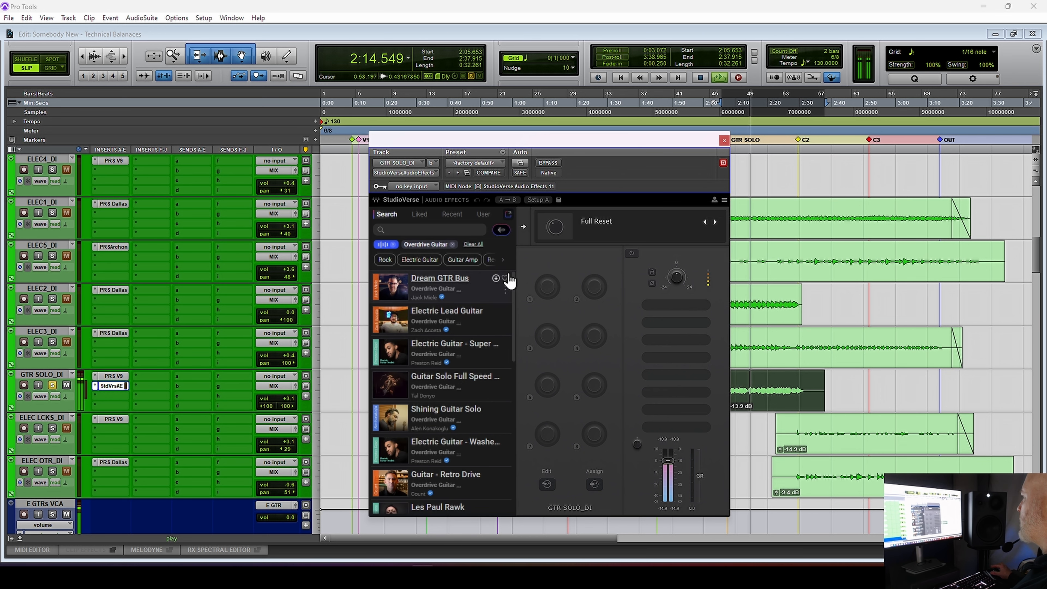
key("space")
left_click(478, 300)
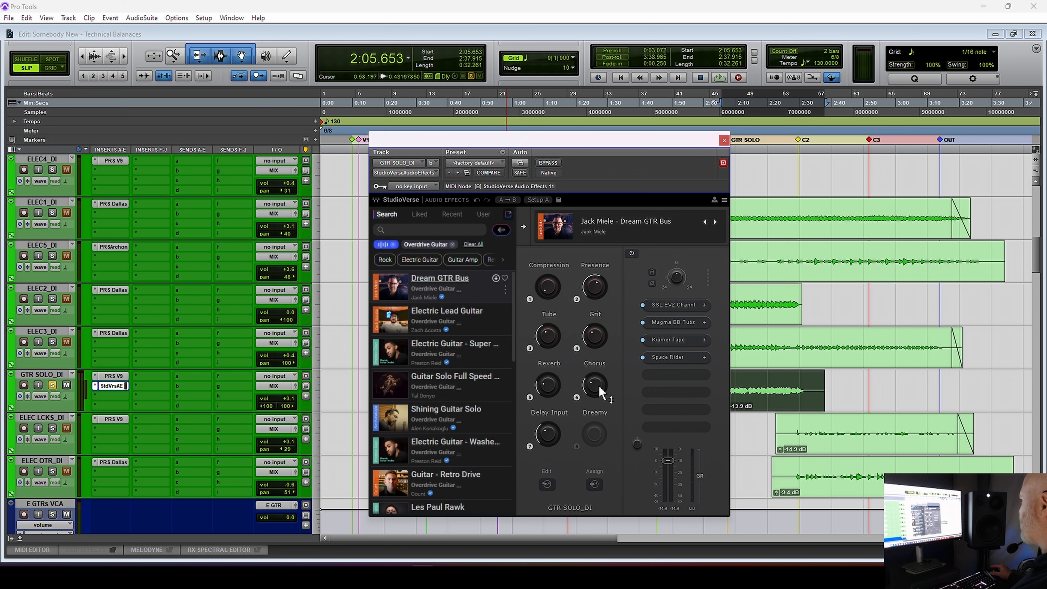
Audition the Dream GTR Bus preset on the guitar solo and lower the plug-in's output level.
key("space")
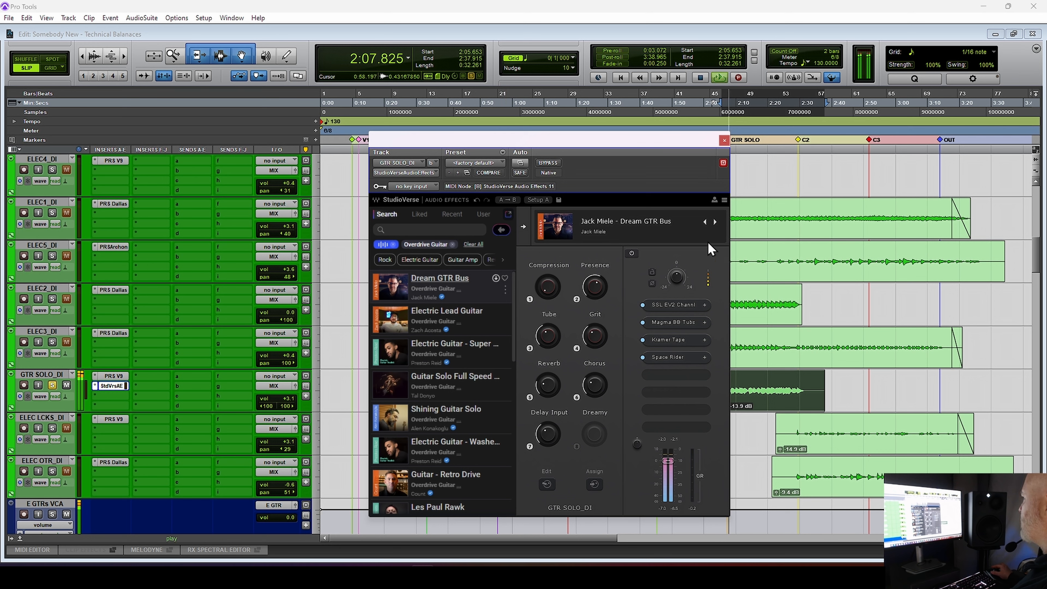
left_click_drag(668, 461, 668, 470)
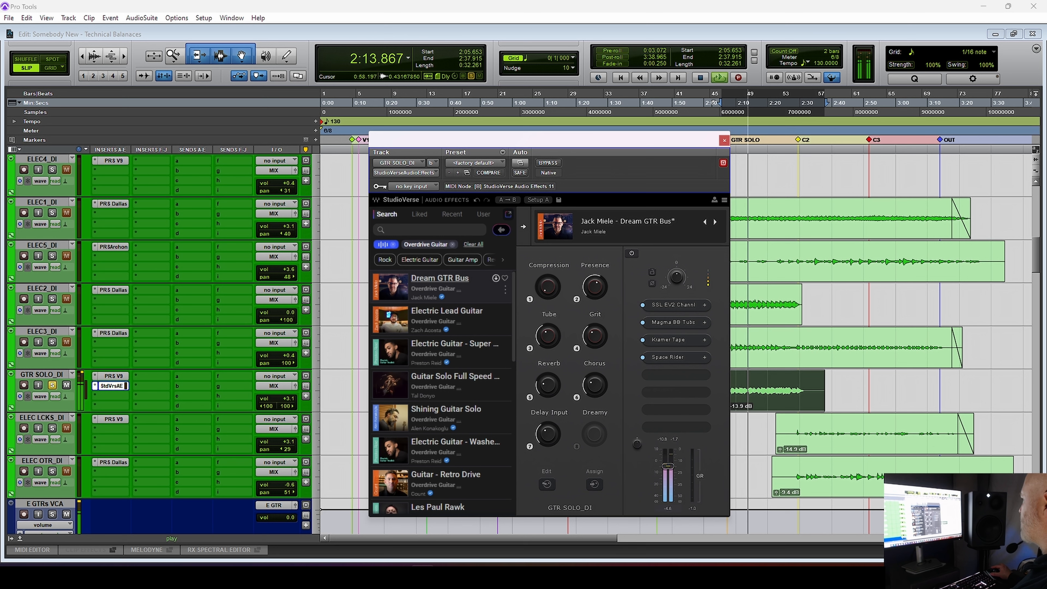
left_click_drag(667, 467, 669, 472)
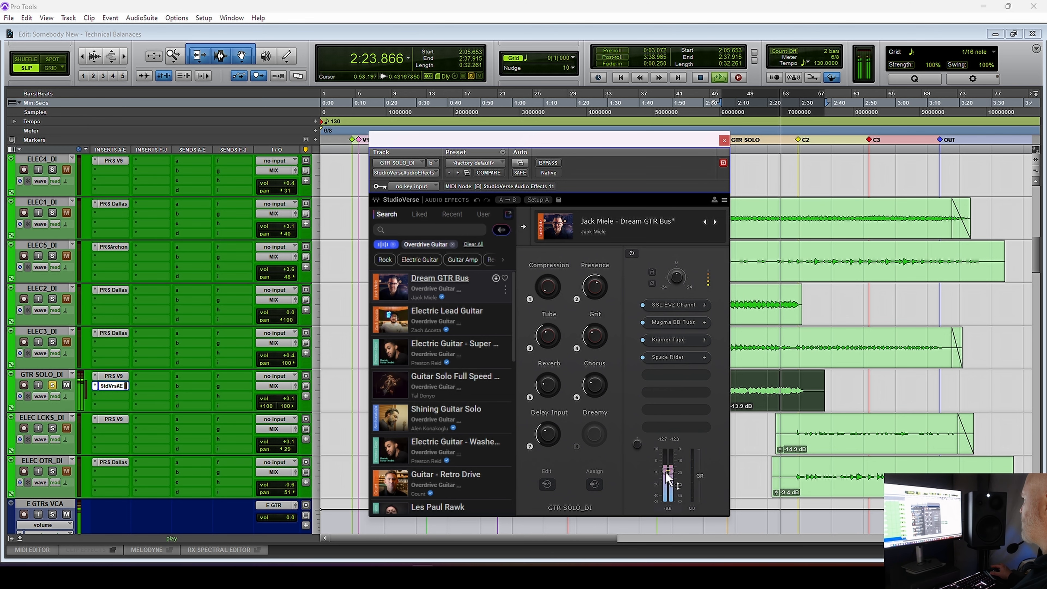
key("space")
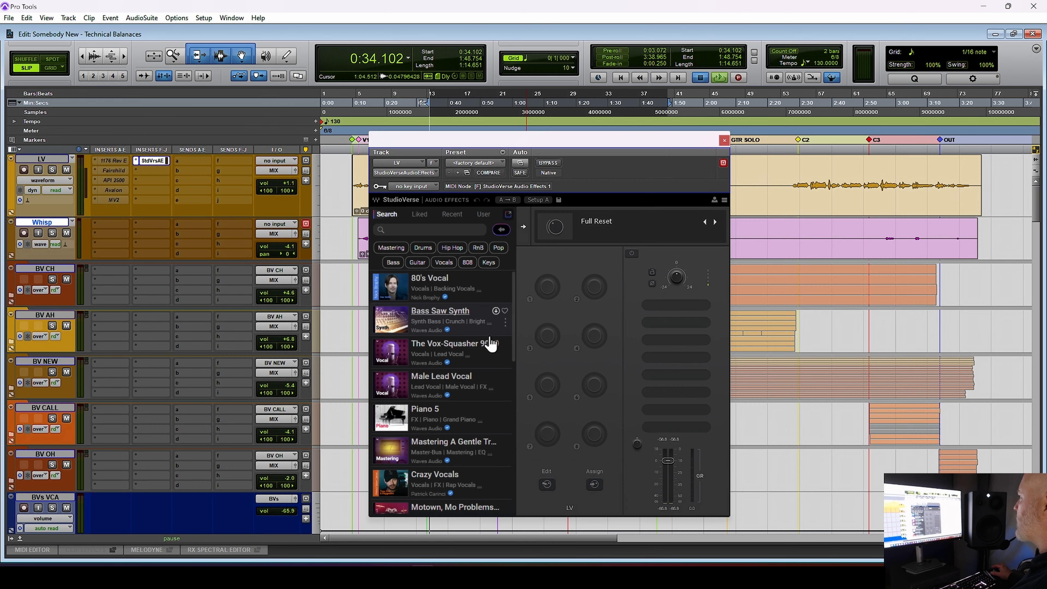
Solo the LV track and search for matching presets by audio while the lead vocal plays.
key("space")
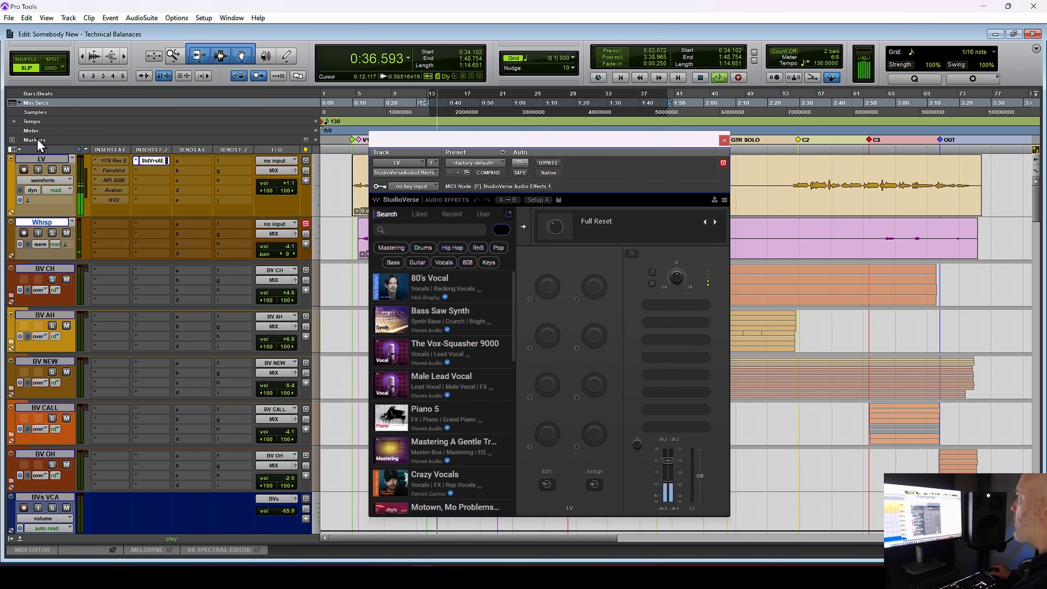
left_click(51, 170)
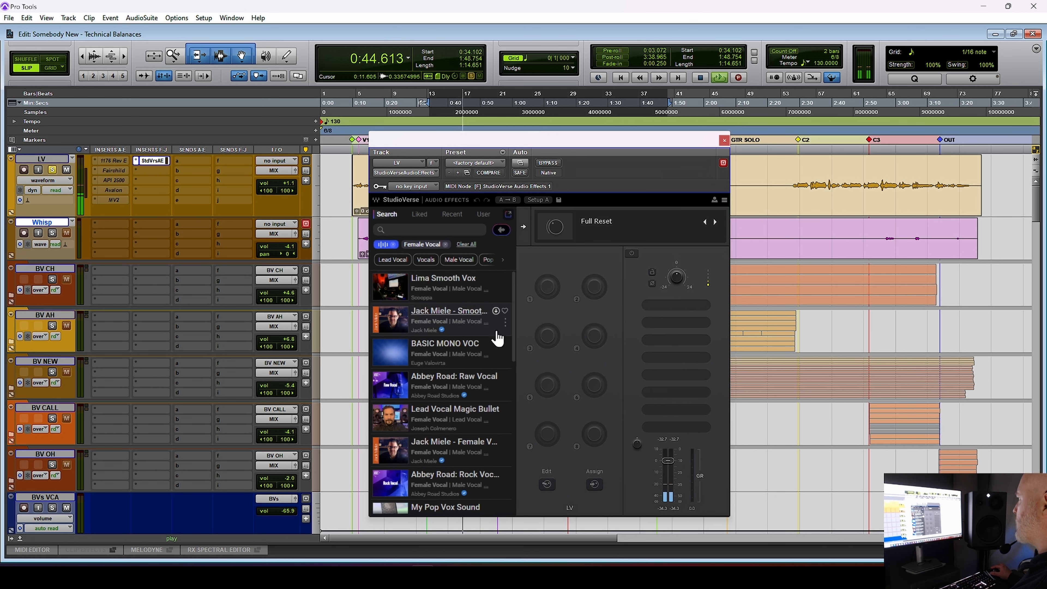
key("space")
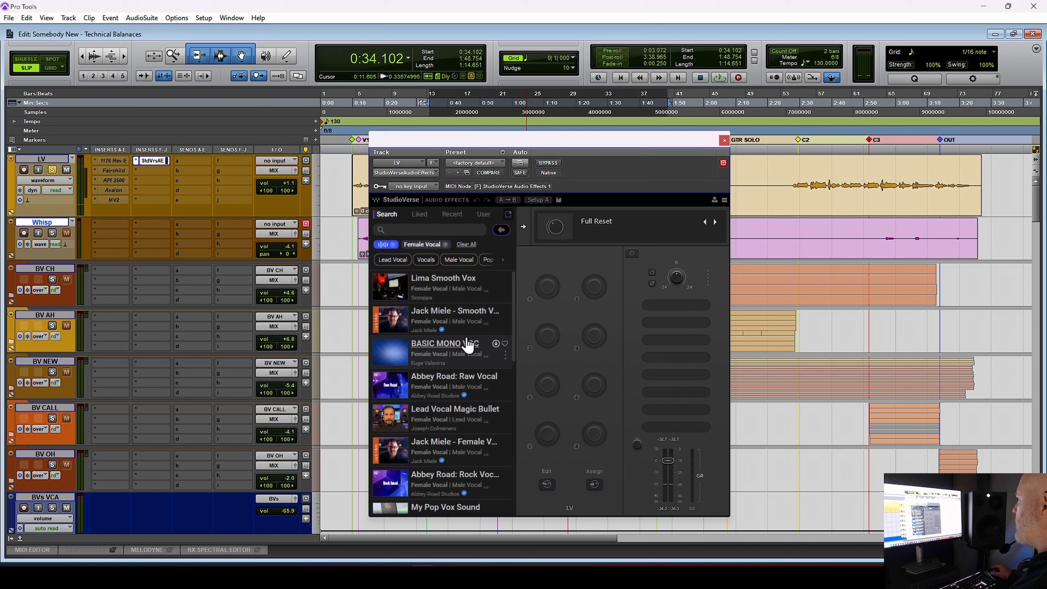
Load the Smooth Vocal preset on the LV track and raise its Compression while auditioning it.
left_click(398, 329)
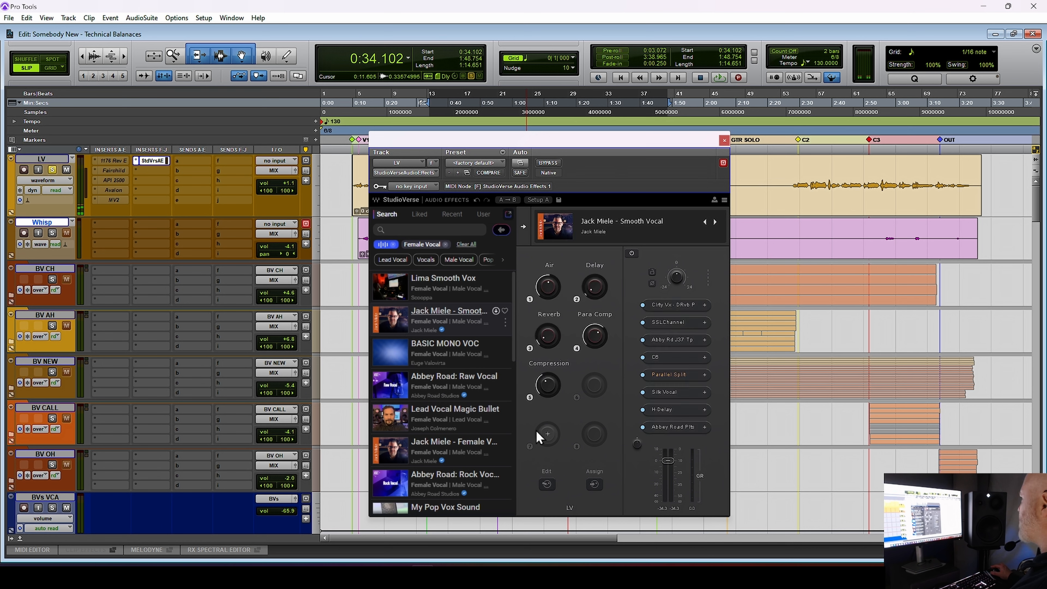
key("space")
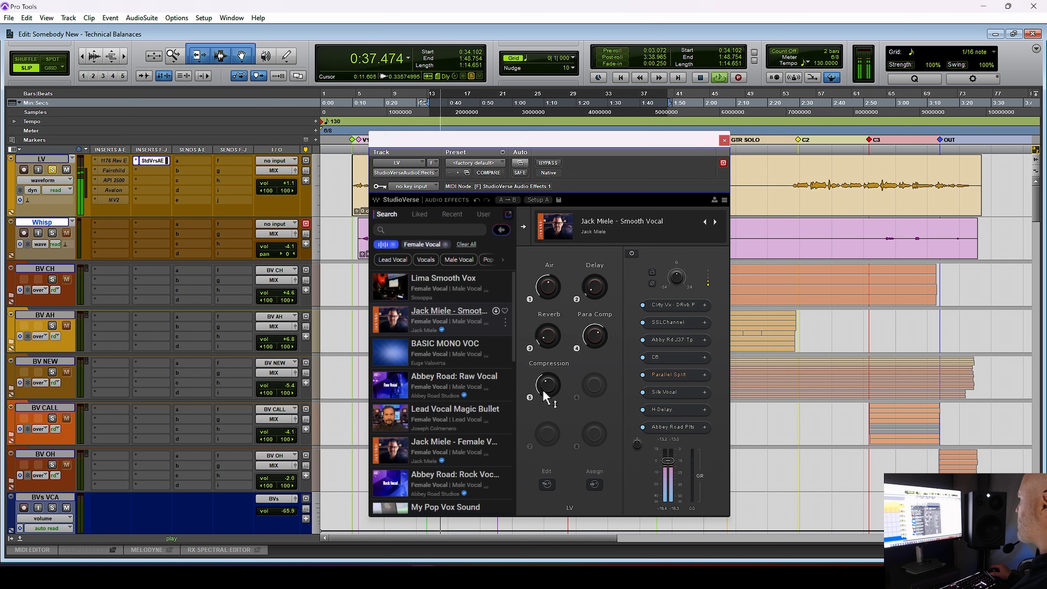
left_click_drag(543, 390, 542, 373)
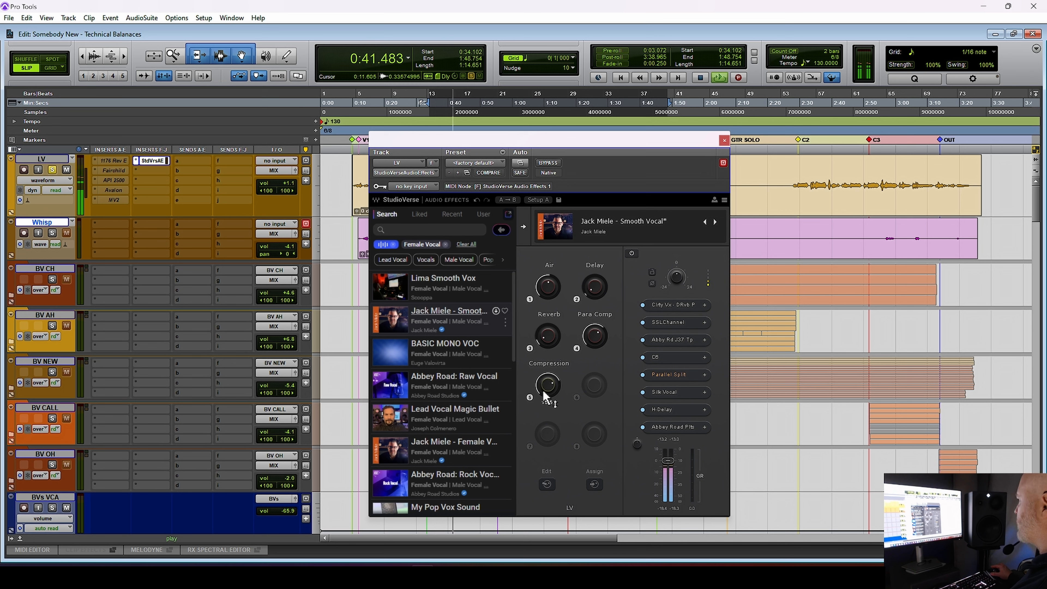
key("space")
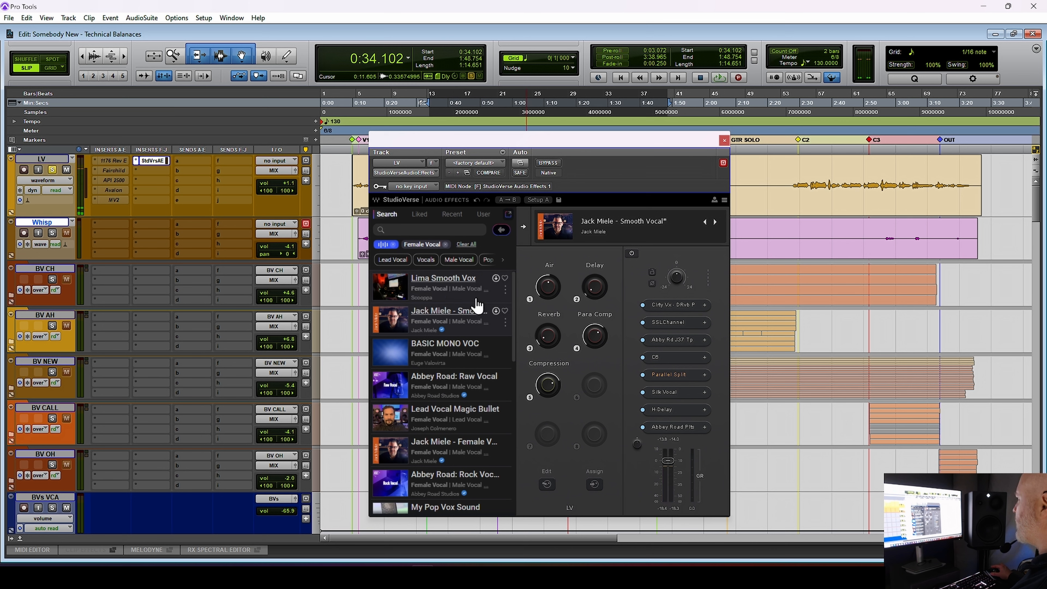
Load the Lima Smooth Vox preset on the LV track and adjust Air, E-Comp and Para Comp while the vocal plays.
key("space")
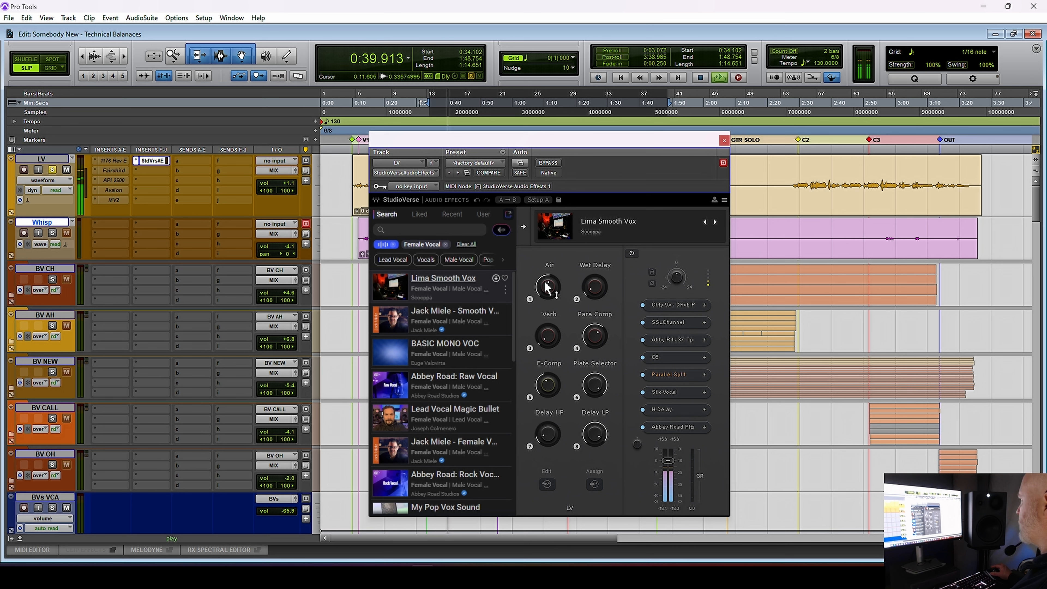
mouse_move(547, 286)
left_mouse_down()
mouse_move(548, 268)
mouse_move(546, 284)
left_mouse_up()
left_click_drag(554, 379, 554, 373)
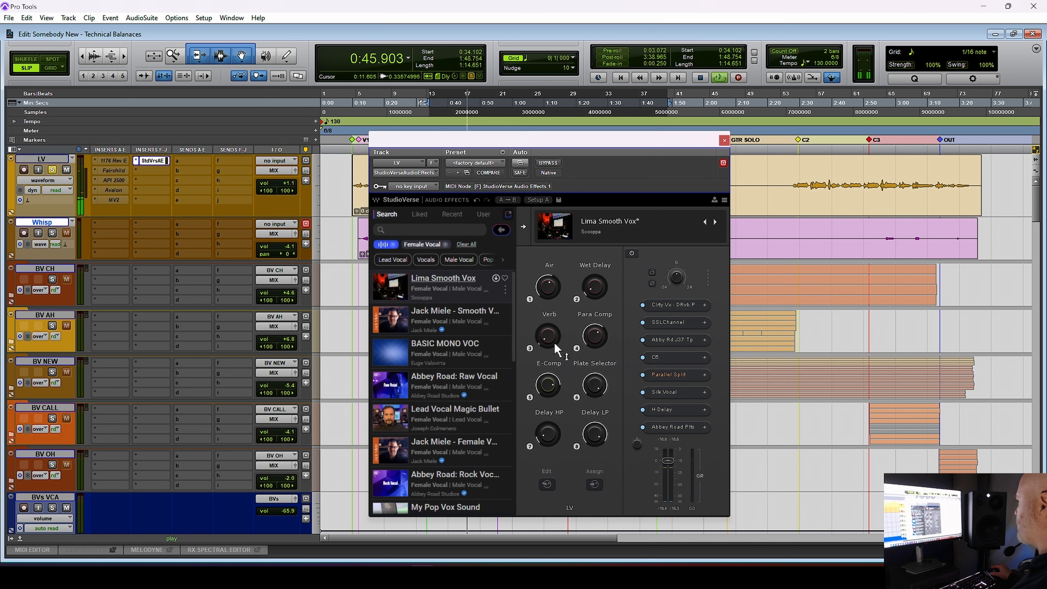
left_click_drag(595, 335, 595, 330)
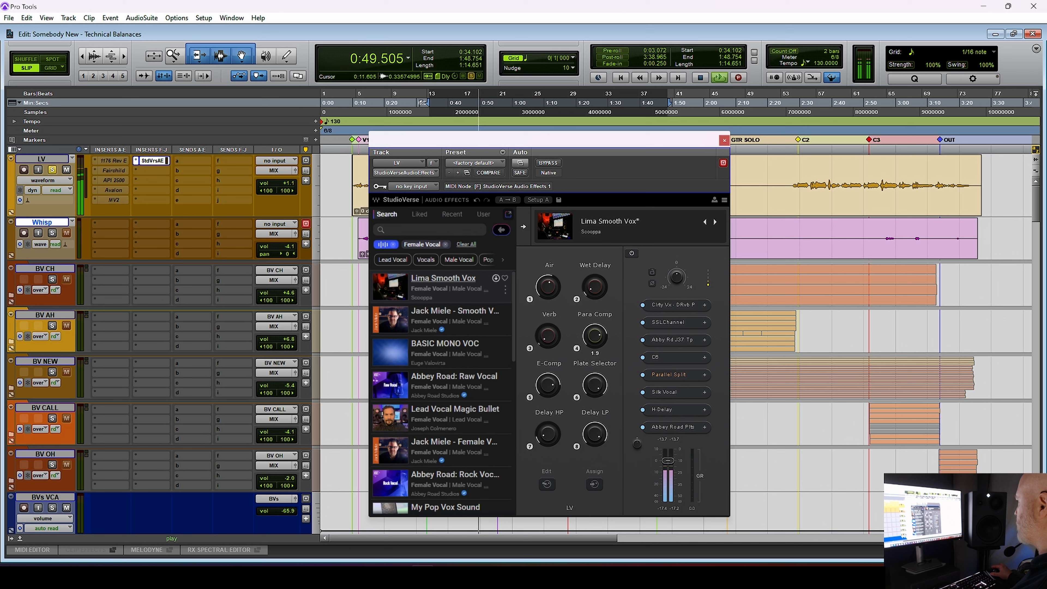
Unsolo the LV track and adjust the preset's Delay HP and Wet Delay while listening in the full mix.
left_click(53, 169)
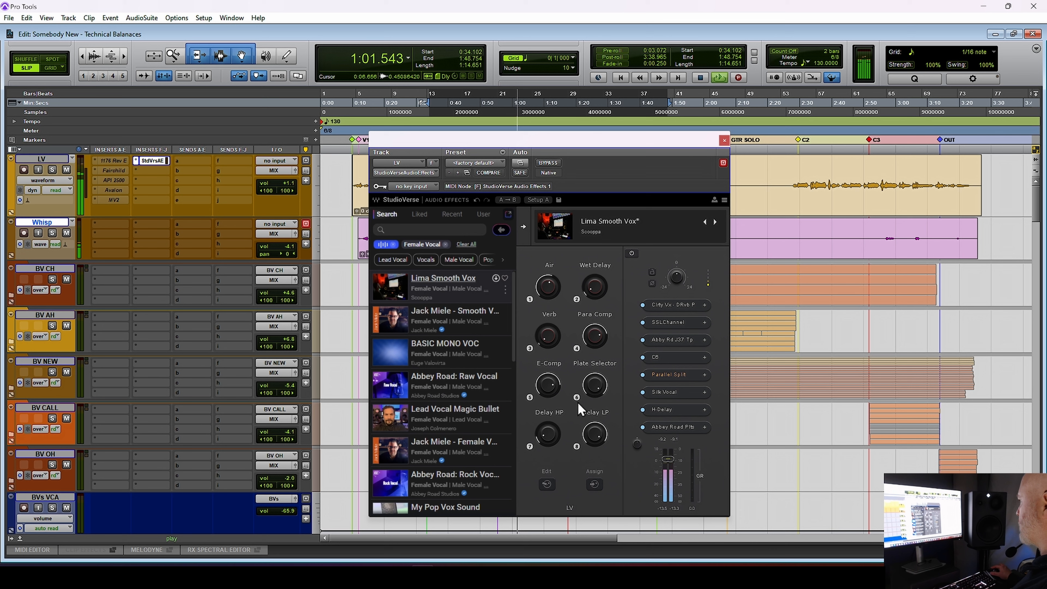
left_click_drag(543, 432, 543, 420)
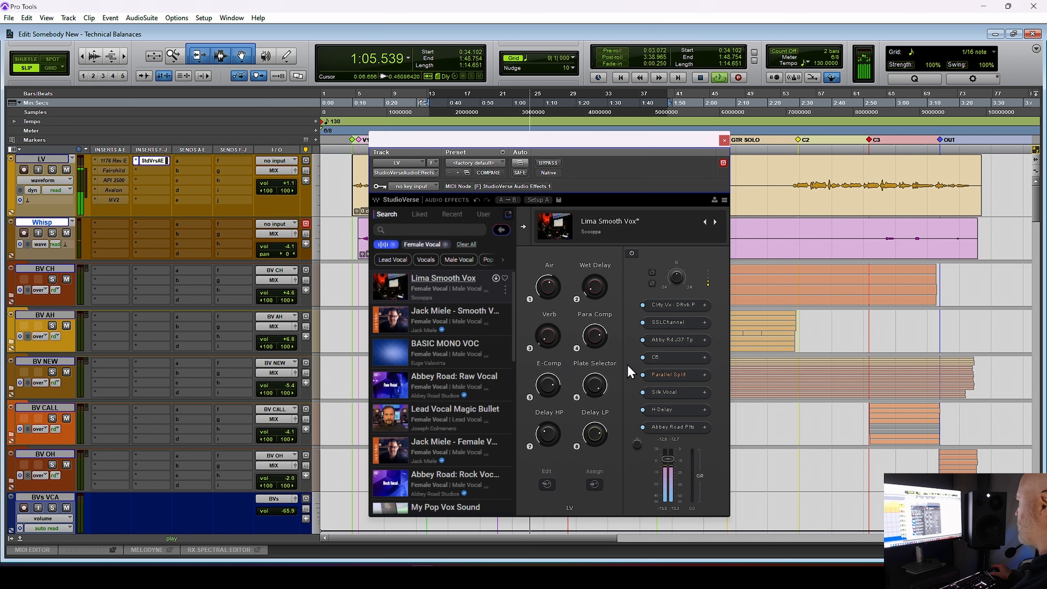
left_click_drag(599, 281, 596, 293)
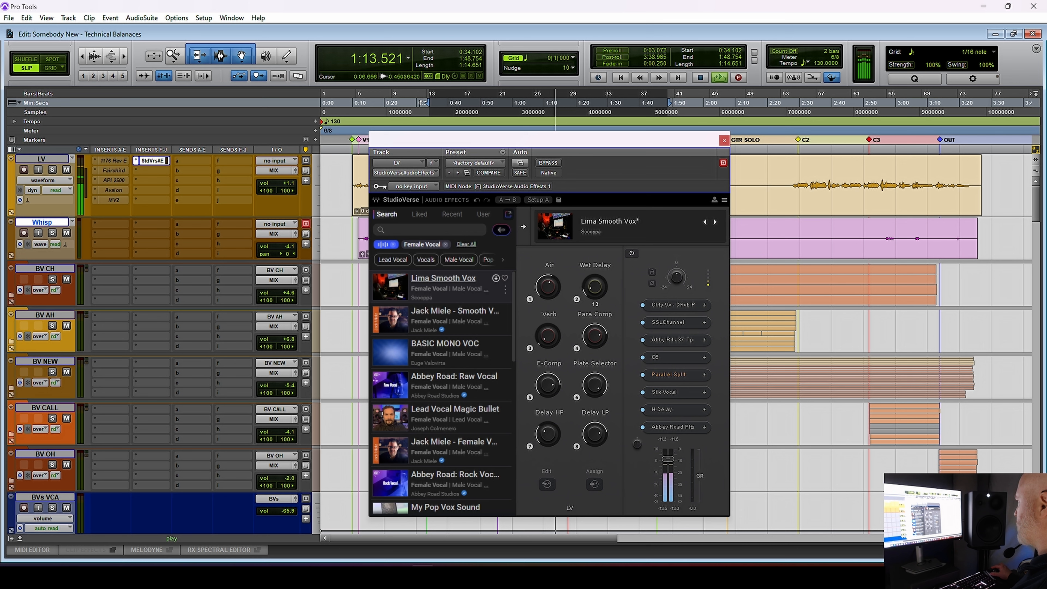
key("space")
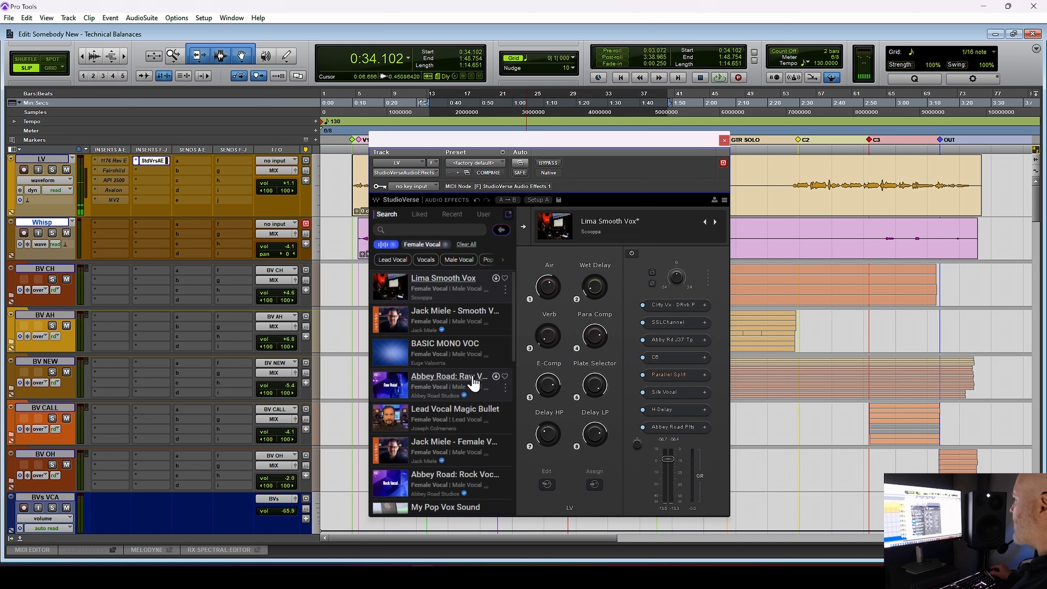
Clear the search tags, filter presets by Vocals, Pop and Male Vocal, and load Abbey Road: Big Pop Vocal.
left_click(467, 244)
left_click(427, 248)
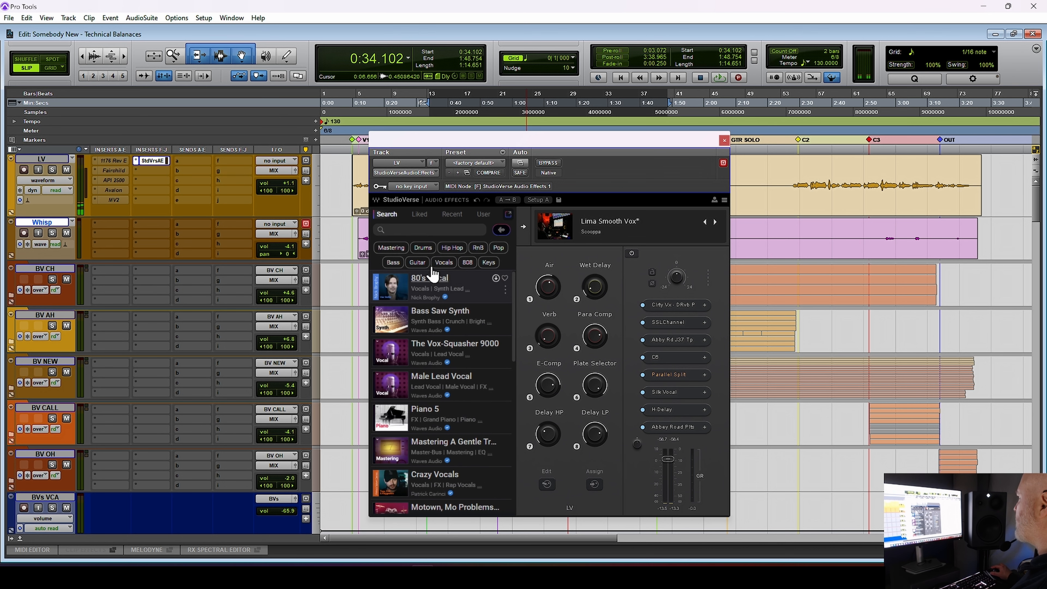
left_click(498, 259)
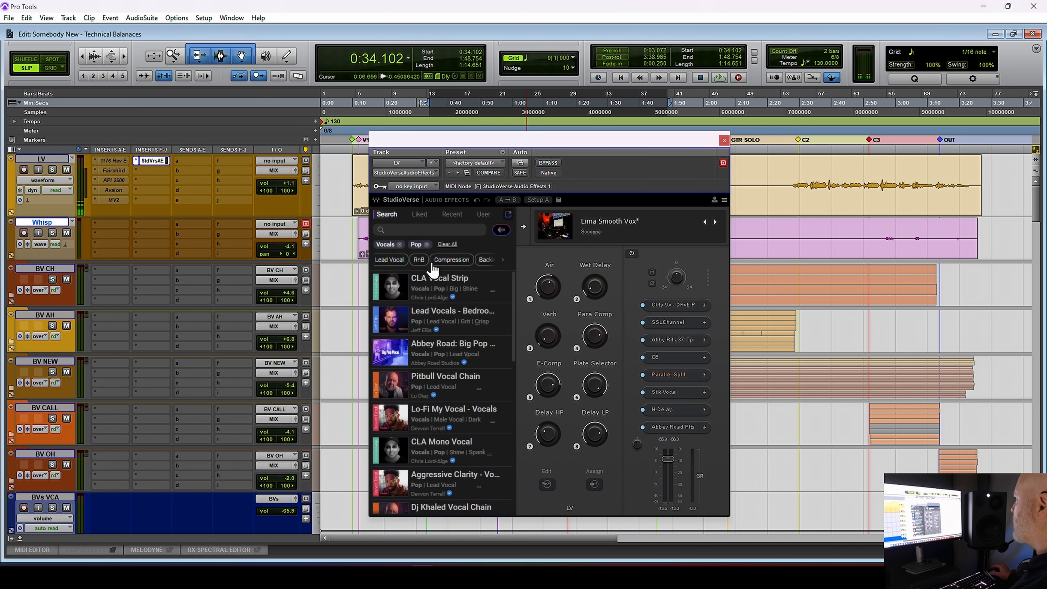
scroll(432, 260, "right", 1)
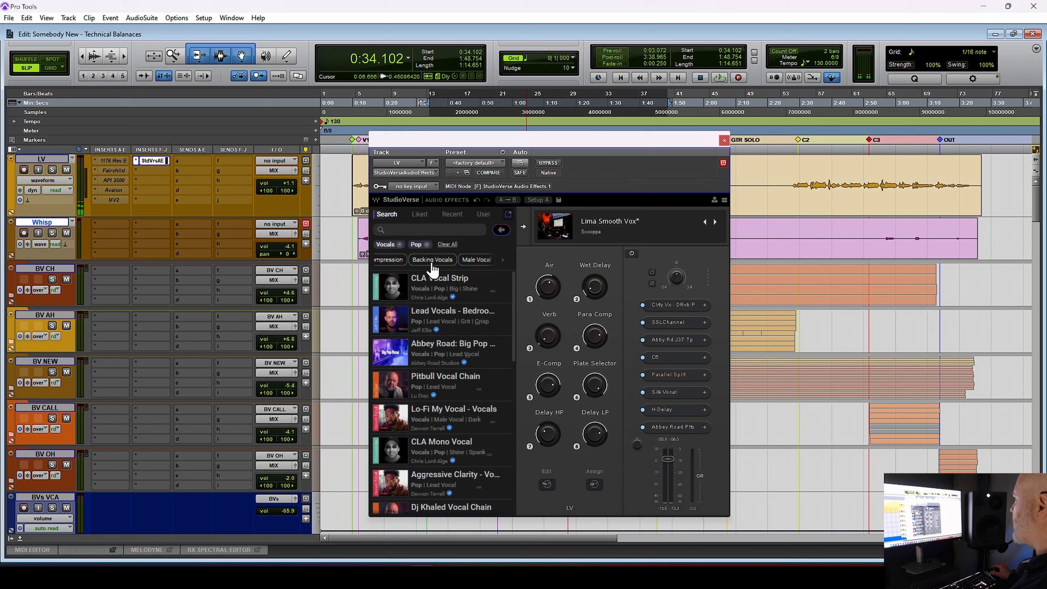
left_click(478, 261)
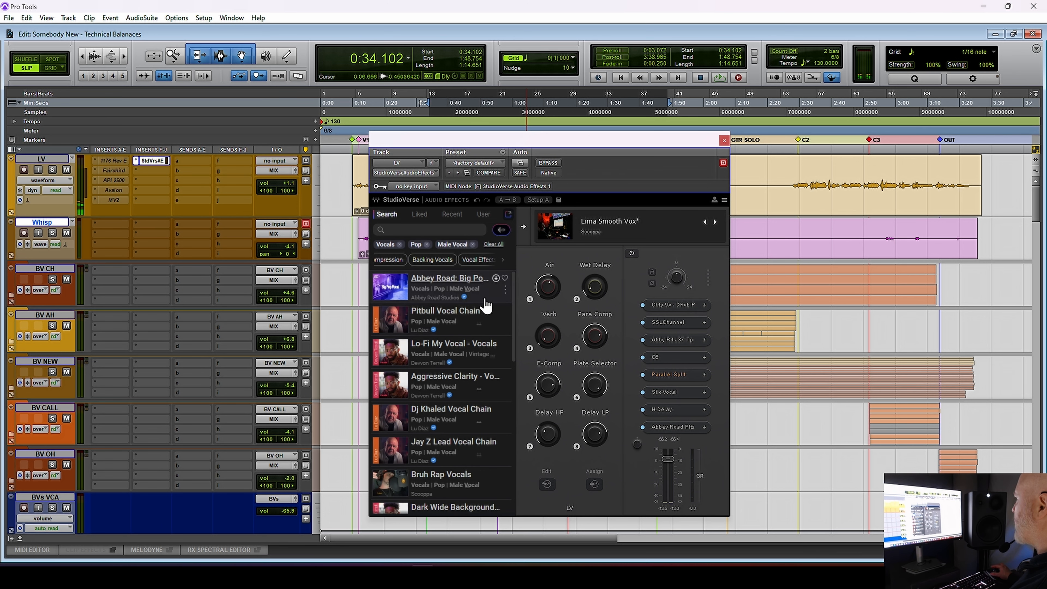
left_click(485, 299)
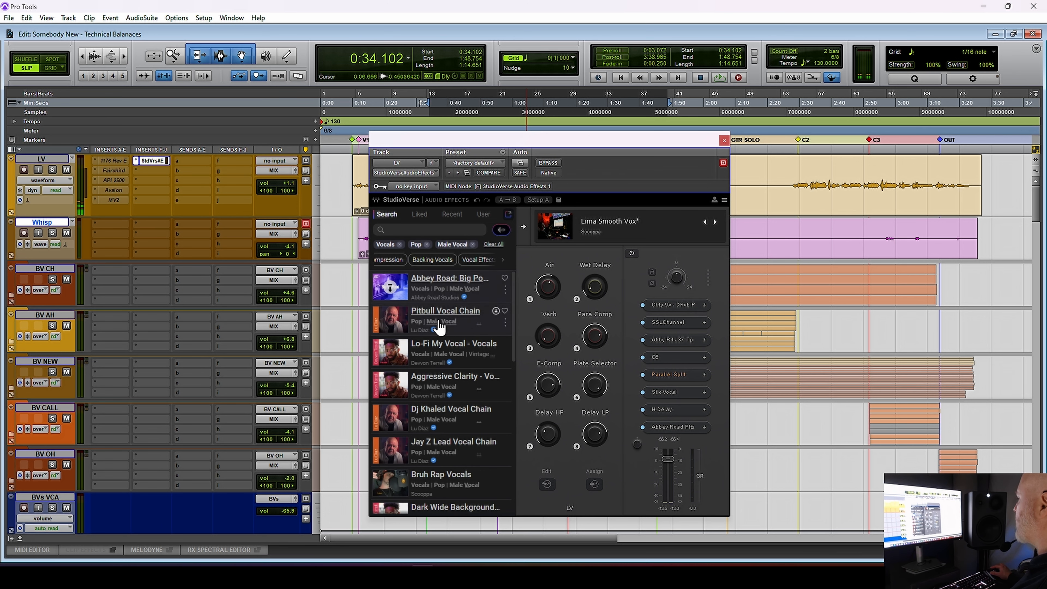
Audition the Abbey Road: Big Pop Vocal preset in the mix and adjust its Drive, Space and Width macros.
key("space")
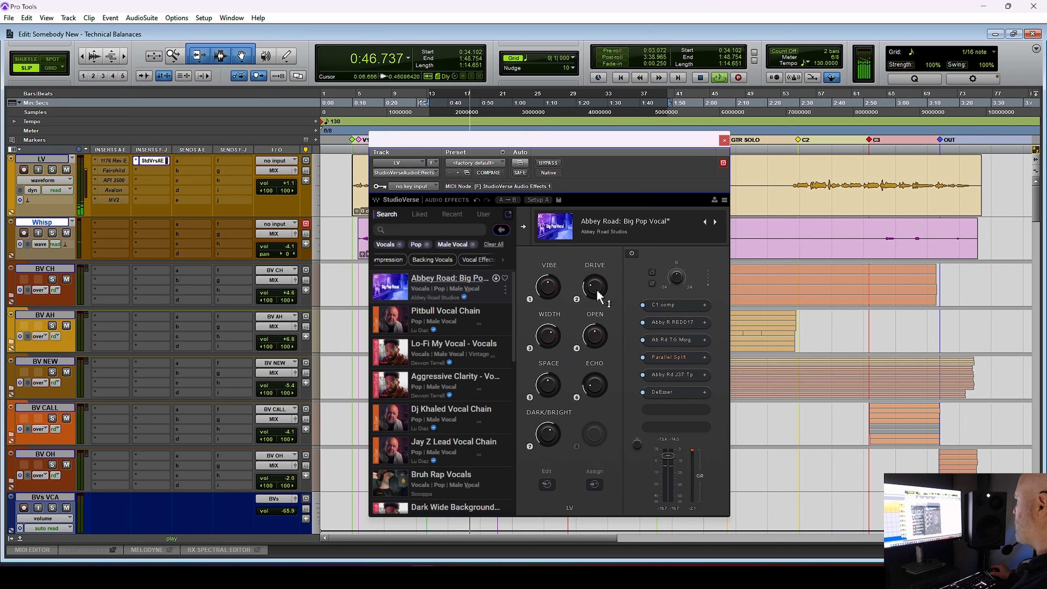
mouse_move(596, 286)
left_mouse_down()
mouse_move(596, 258)
mouse_move(595, 285)
left_mouse_up()
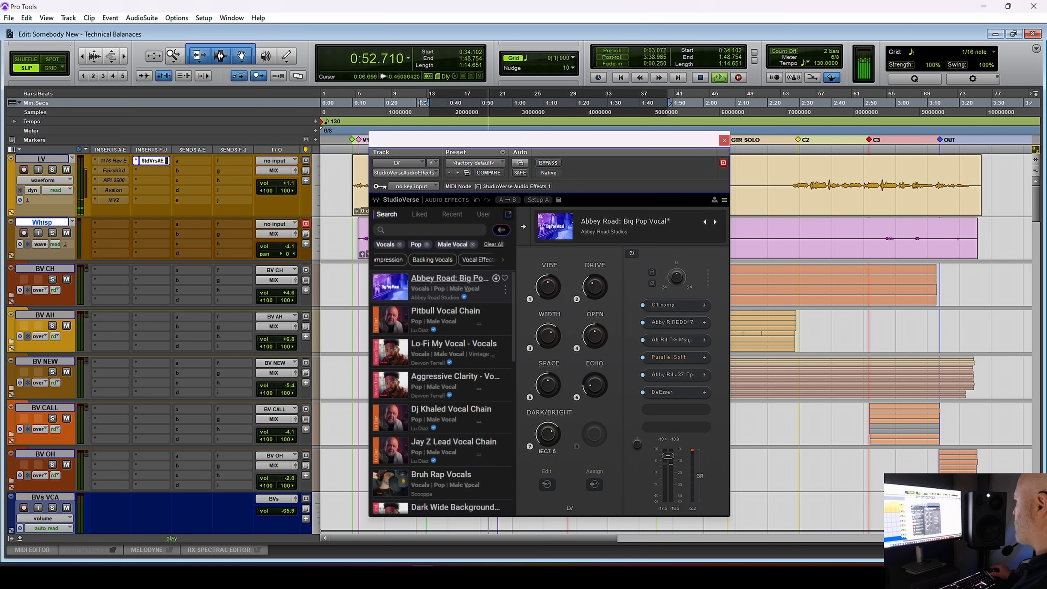
left_click_drag(545, 379, 544, 374)
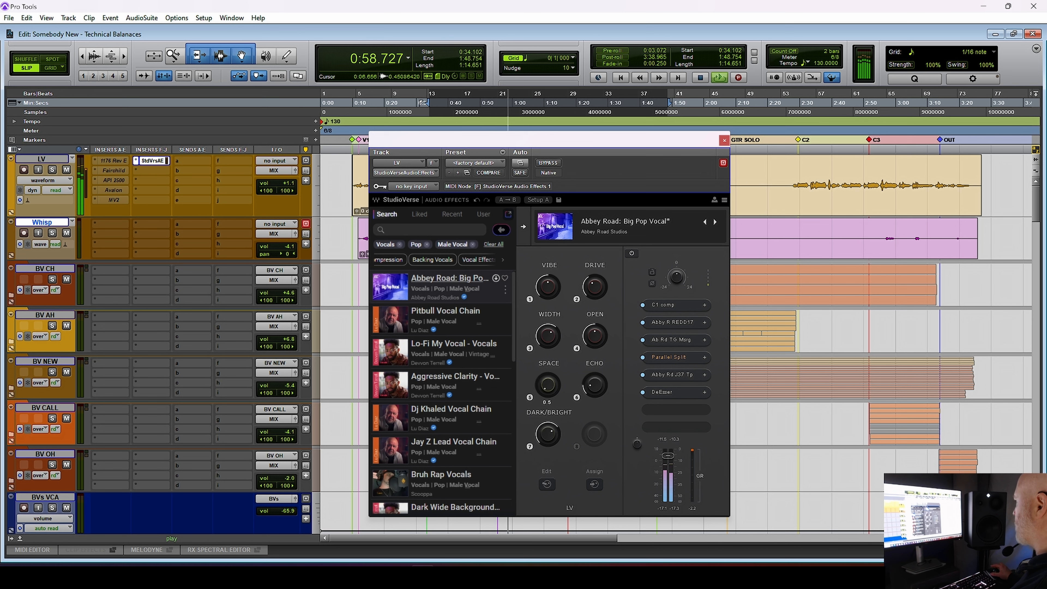
left_click_drag(548, 335, 548, 336)
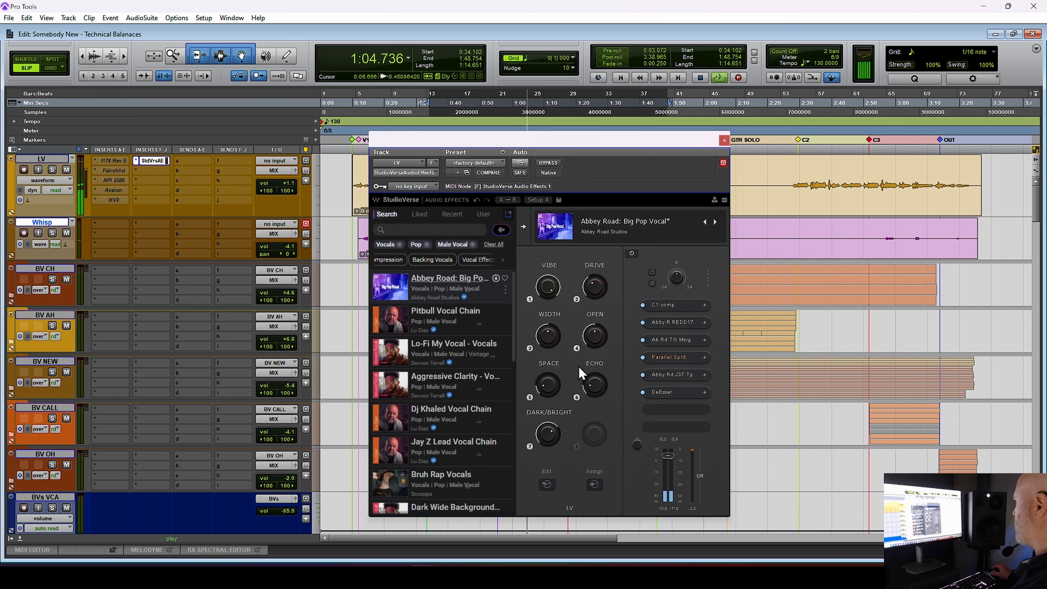
Adjust the Open, Echo and Dark/Bright macros of the Big Pop Vocal preset during playback.
left_click_drag(594, 335, 593, 330)
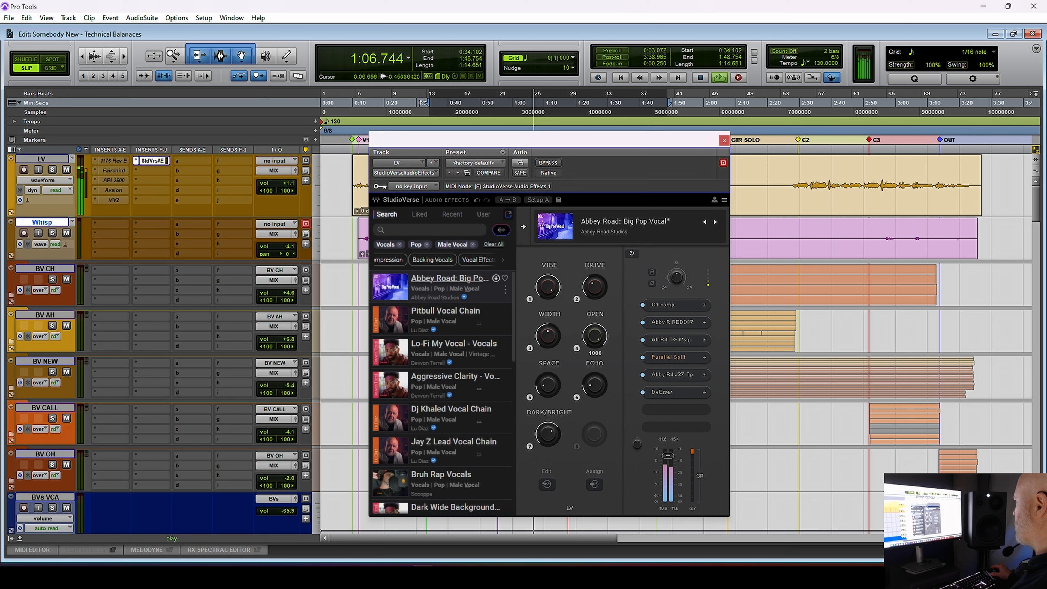
left_click_drag(597, 335, 597, 338)
left_click_drag(595, 384, 595, 394)
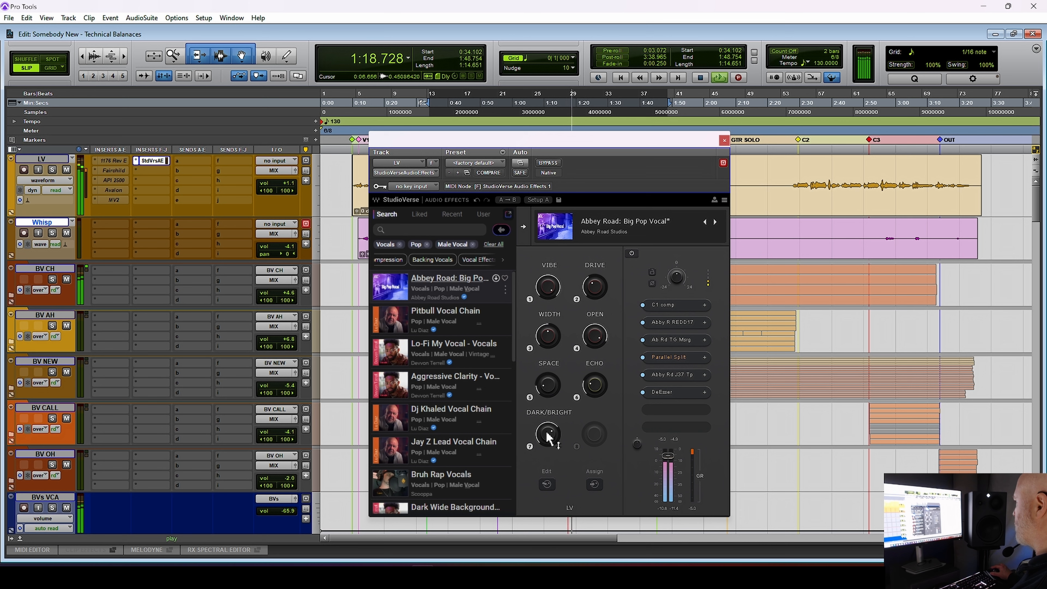
left_click_drag(547, 435, 547, 431)
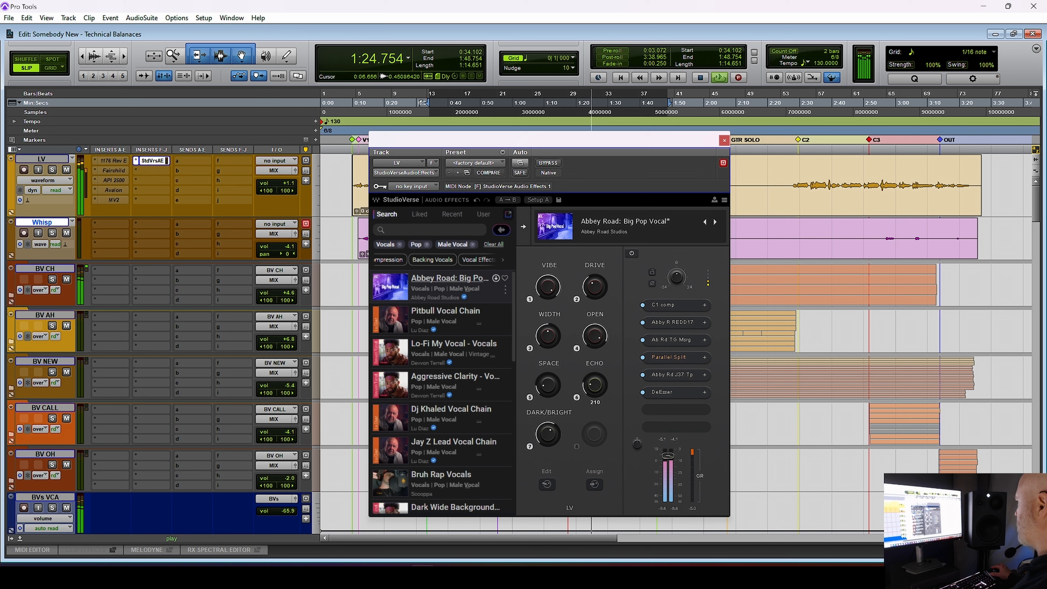
Readjust Space and Open on the Big Pop Vocal preset, raise Drive, and stop playback.
left_click_drag(560, 377, 546, 384)
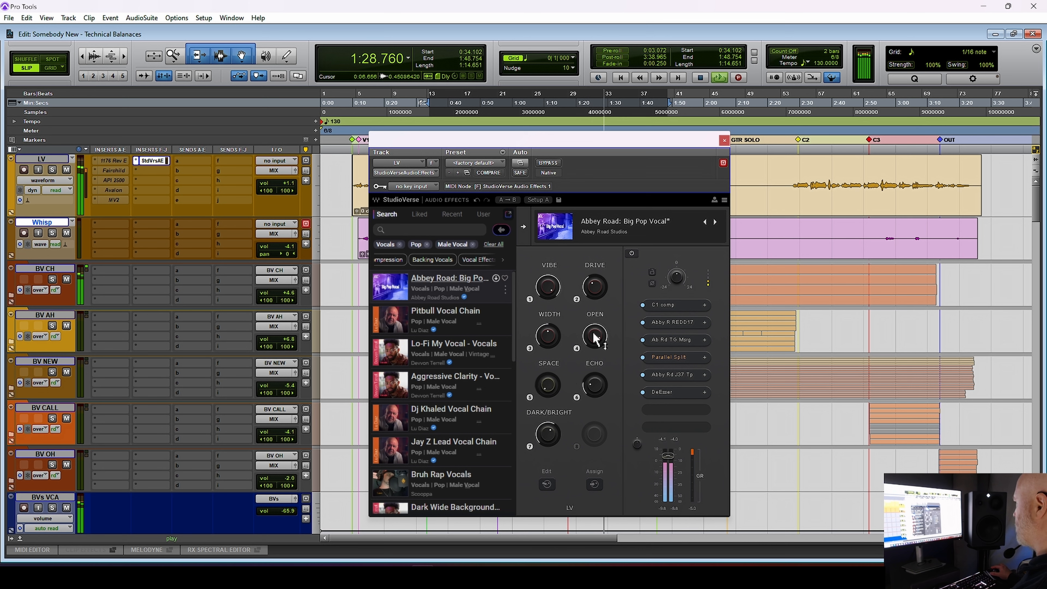
left_click_drag(596, 335, 596, 336)
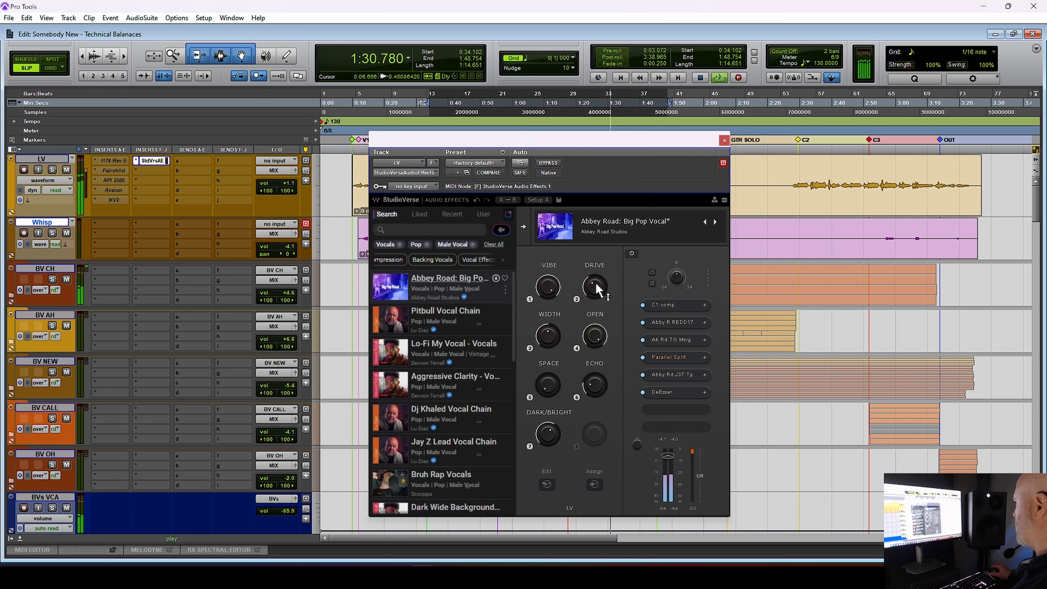
left_click_drag(595, 286, 594, 284)
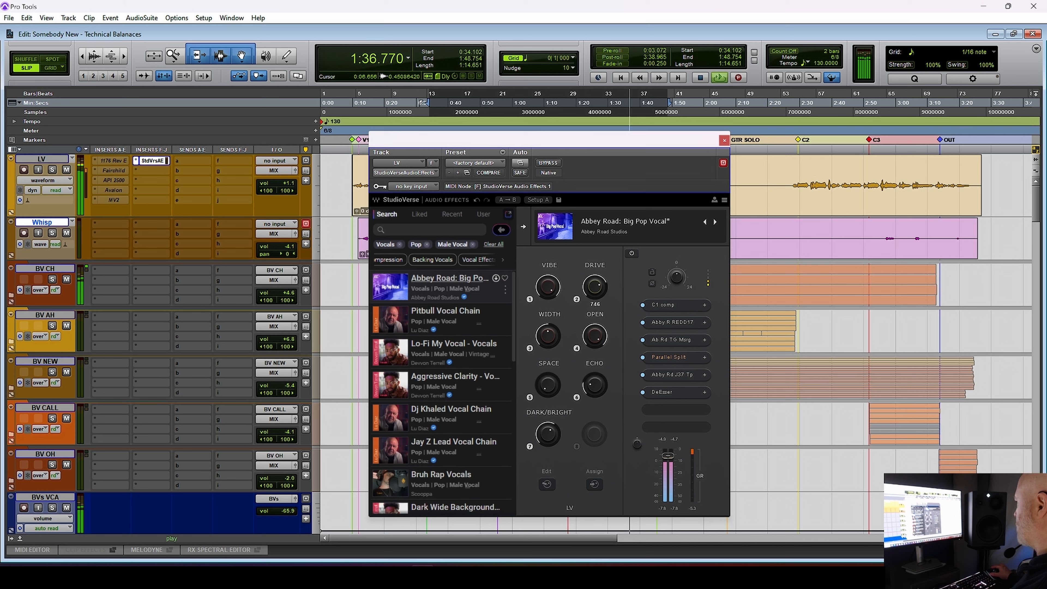
key("space")
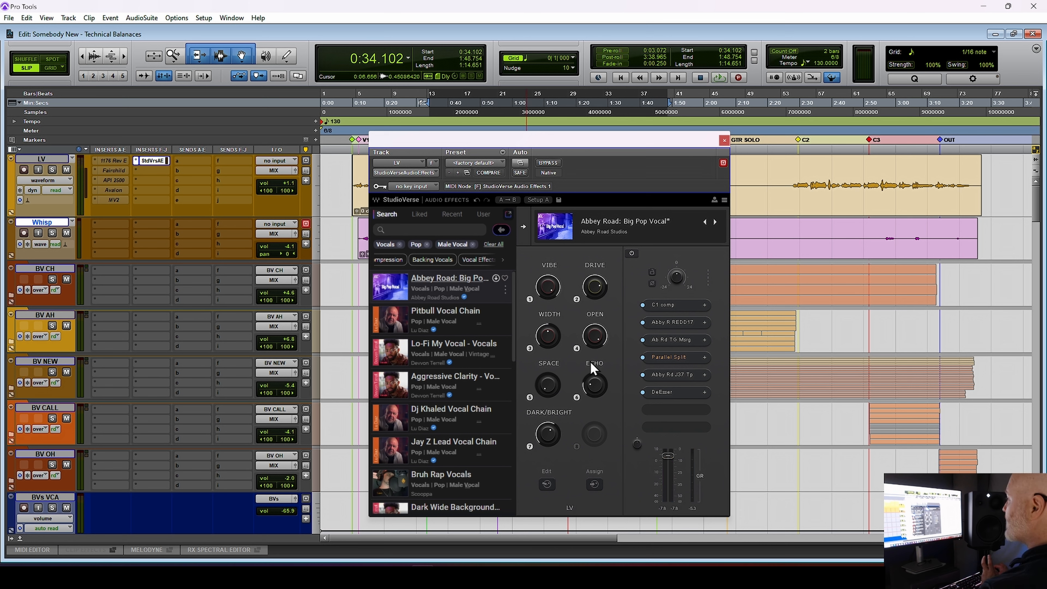
Inspect the parameters assigned to the Drive macro and open that macro for editing.
right_click(591, 288)
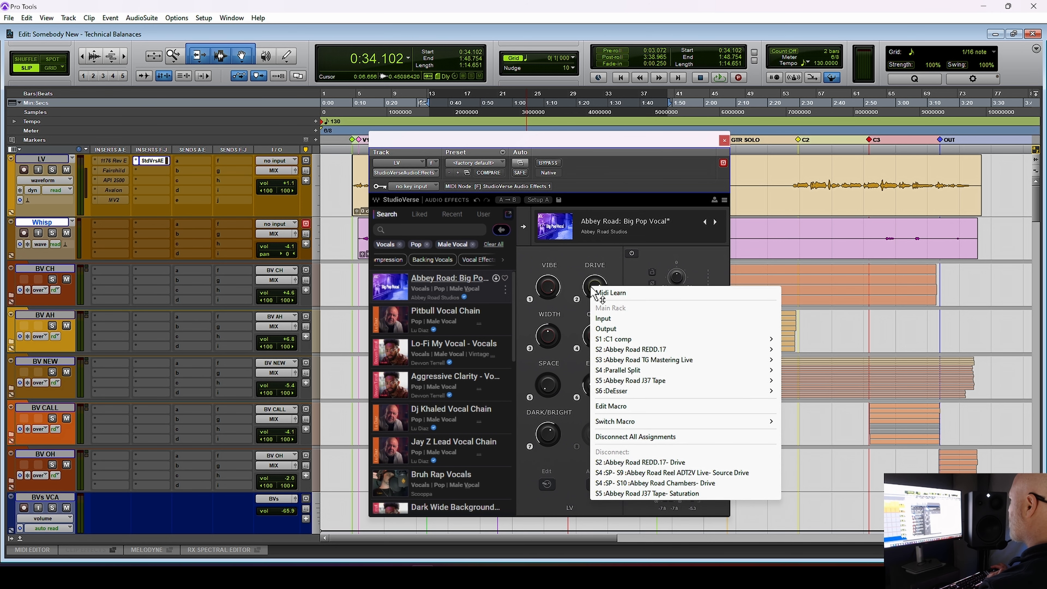
left_click(603, 258)
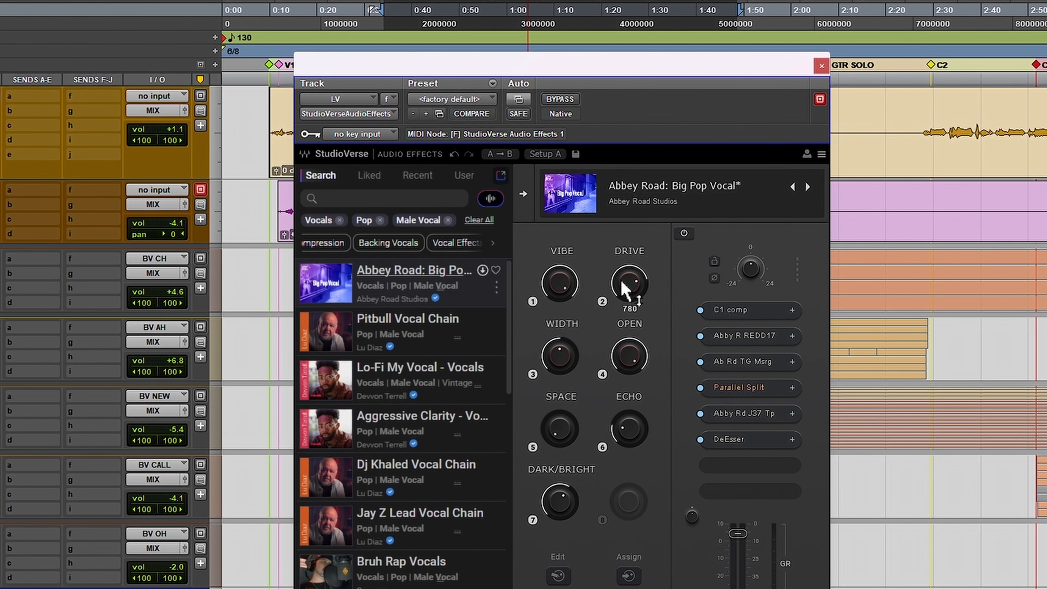
right_click(628, 284)
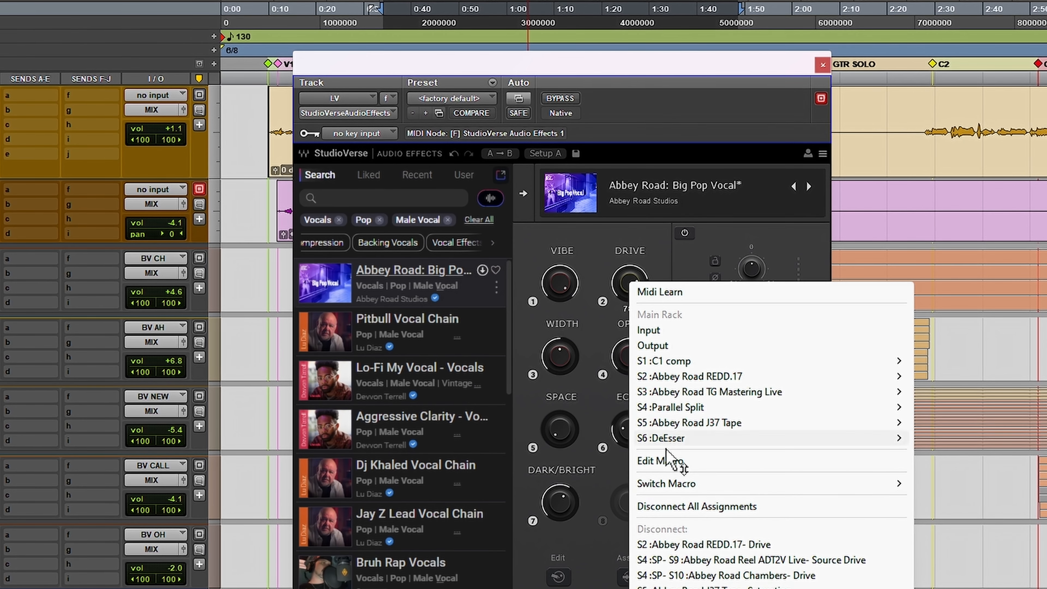
left_click(664, 462)
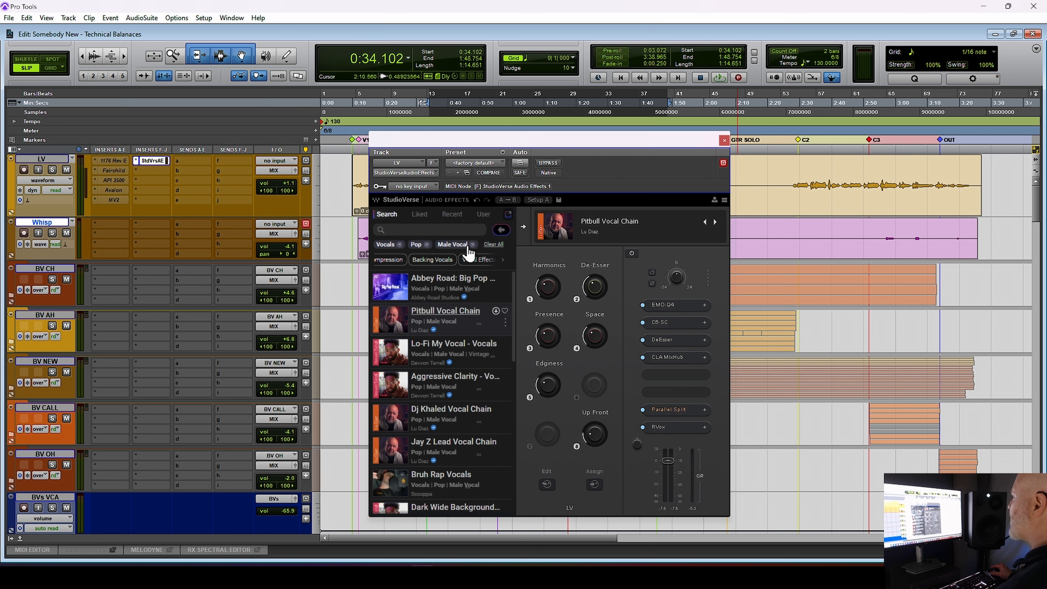
Audition the Pitbull Vocal Chain preset on the LV track, raising Up Front and adjusting Space and Edginess.
key("space")
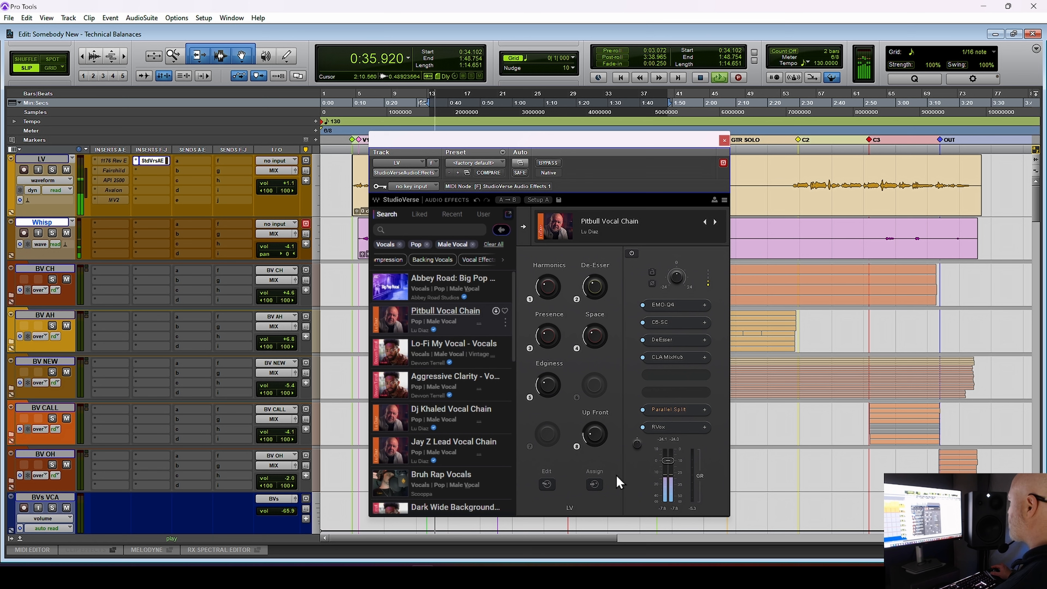
left_click_drag(596, 433, 596, 416)
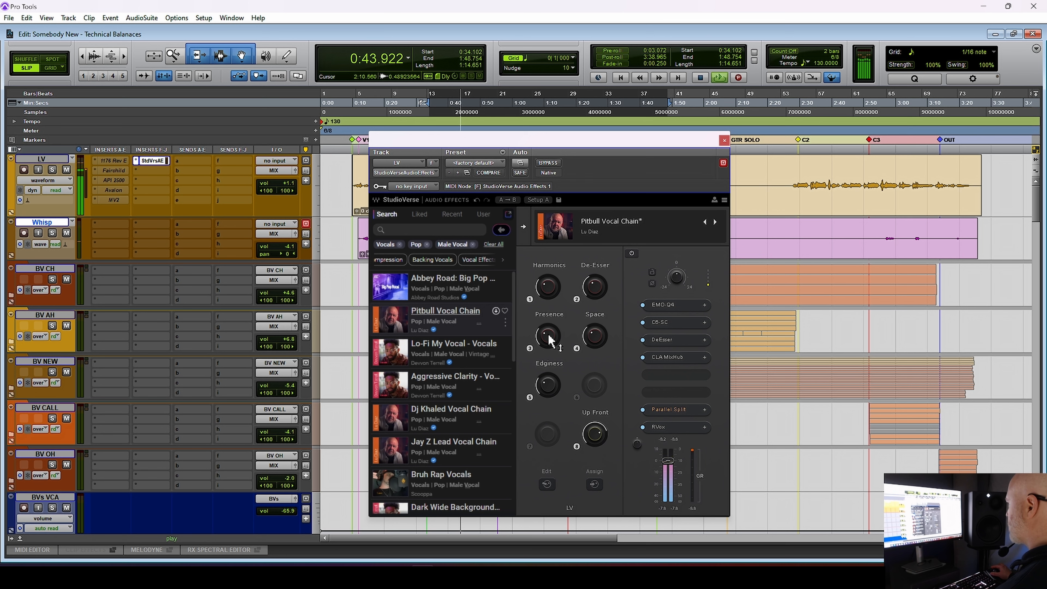
left_click_drag(595, 336, 595, 338)
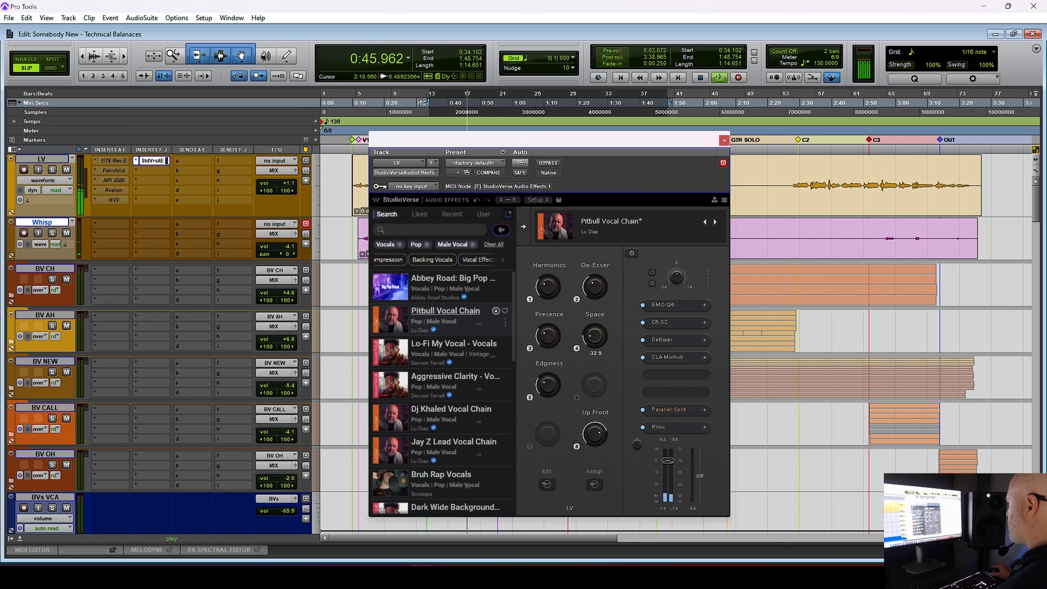
left_click_drag(563, 380, 563, 385)
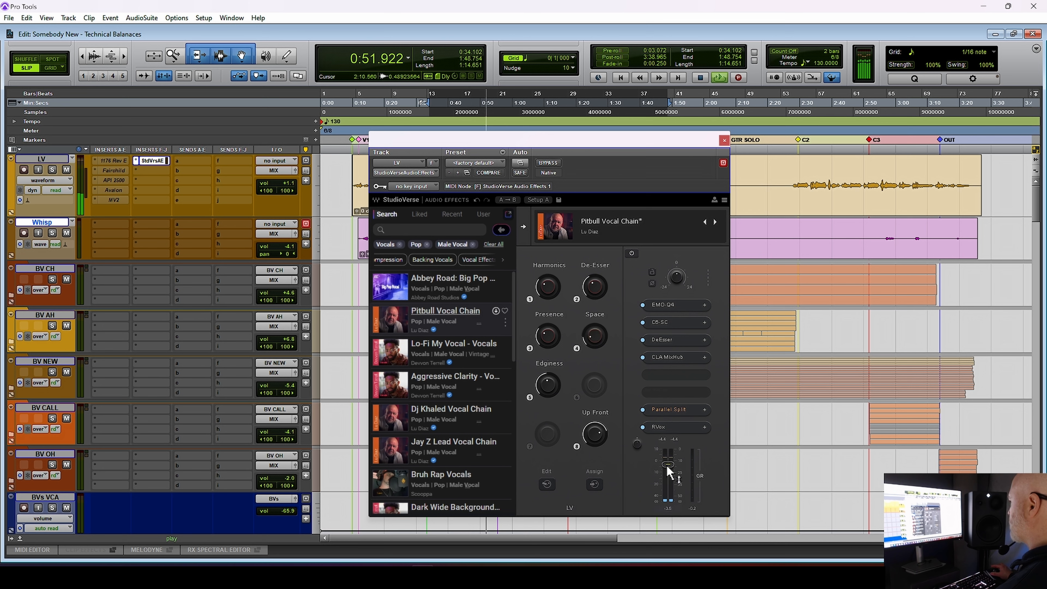
Adjust Presence and raise Harmonics on the Pitbull Vocal Chain preset, and stop playback.
left_click_drag(546, 333, 546, 324)
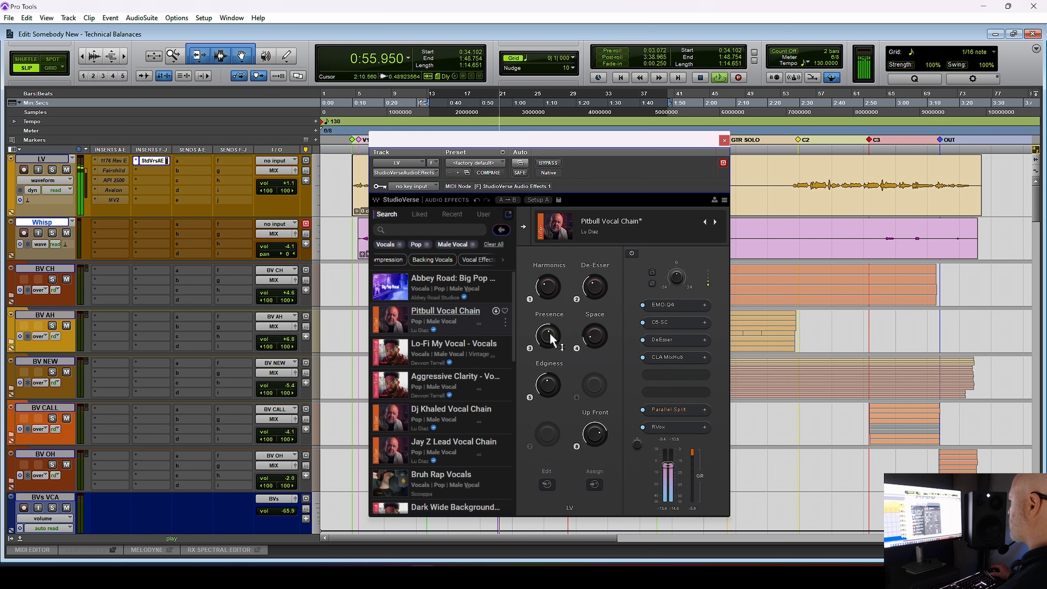
left_click_drag(551, 335, 551, 337)
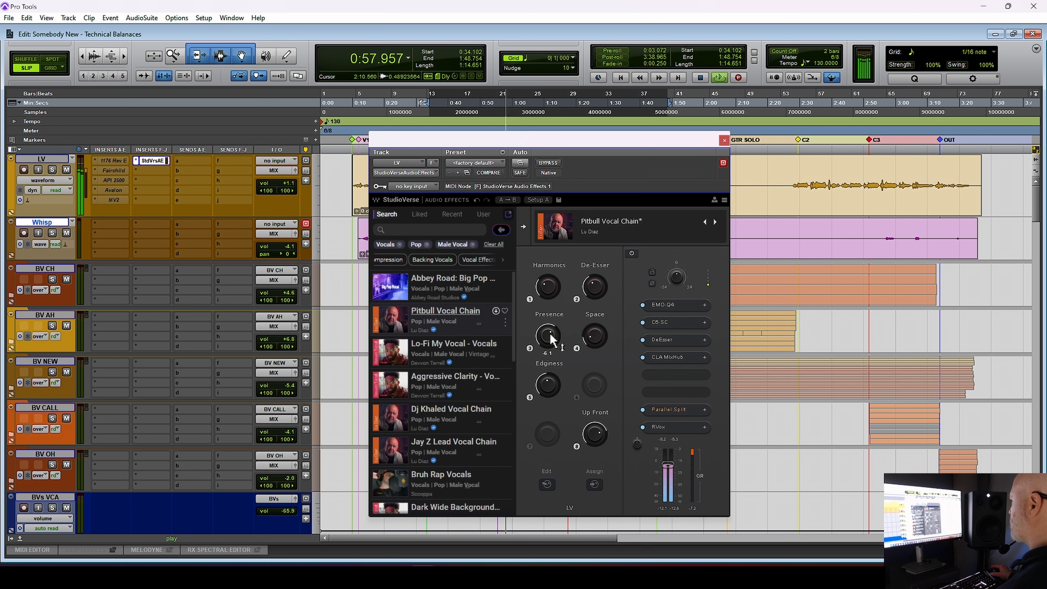
mouse_move(551, 281)
left_mouse_down()
mouse_move(551, 232)
mouse_move(551, 268)
left_mouse_up()
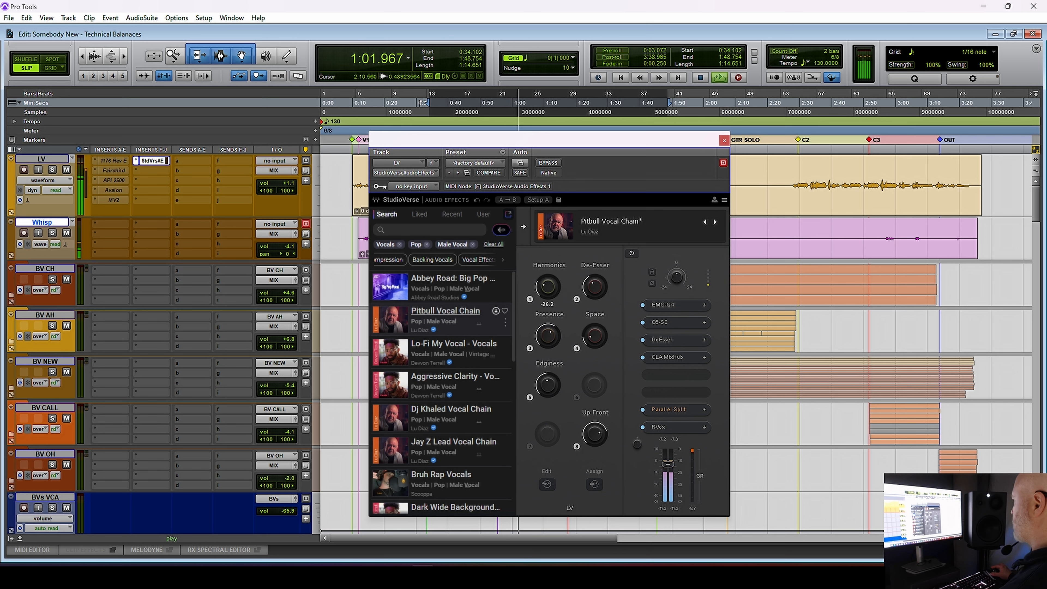
key("space")
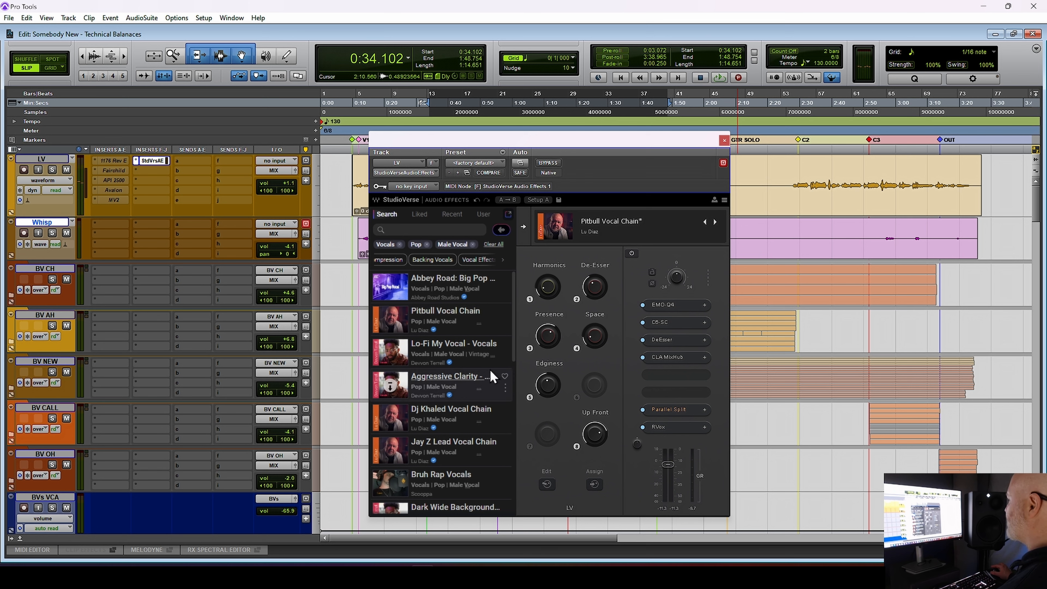
Audition the Aggressive Clarity - Vocals preset on the LV track, raising Gain Stage to about 20 and adjusting Sizzle, Less Mids and Body.
left_click(492, 376)
key("space")
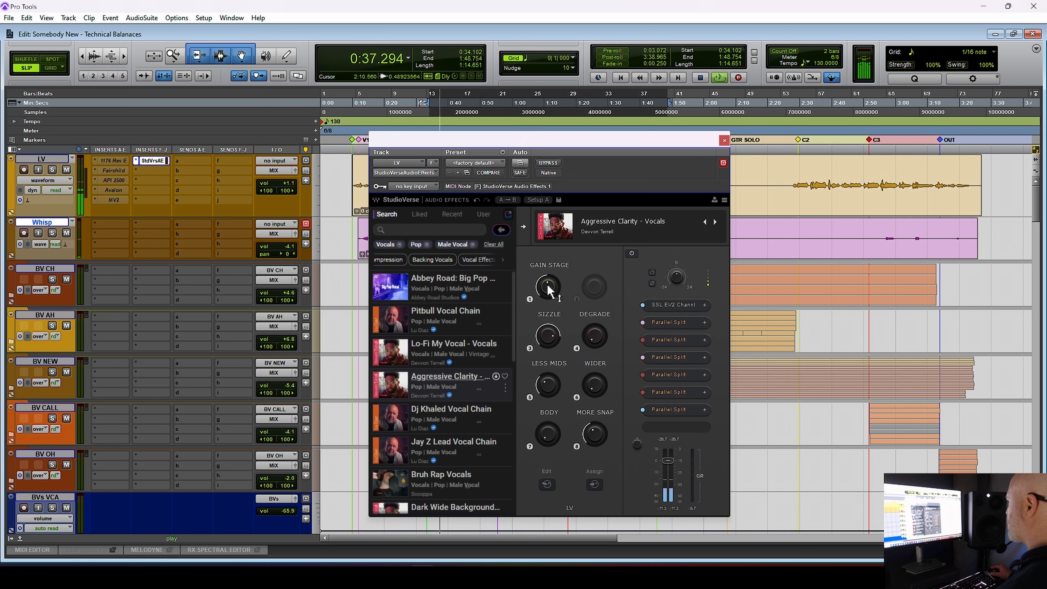
left_click_drag(548, 289, 548, 277)
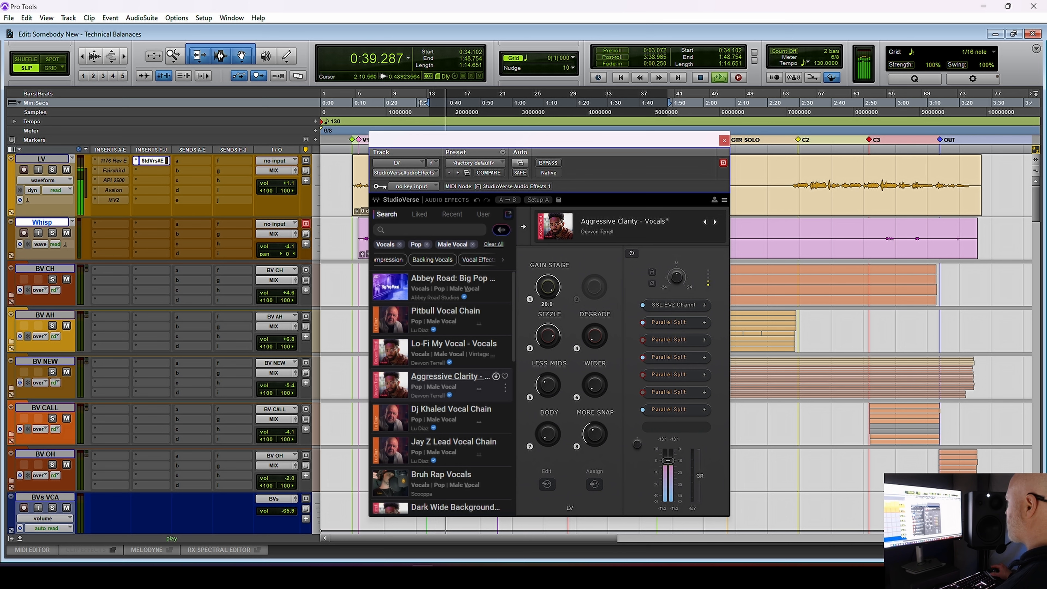
left_click_drag(548, 341, 549, 343)
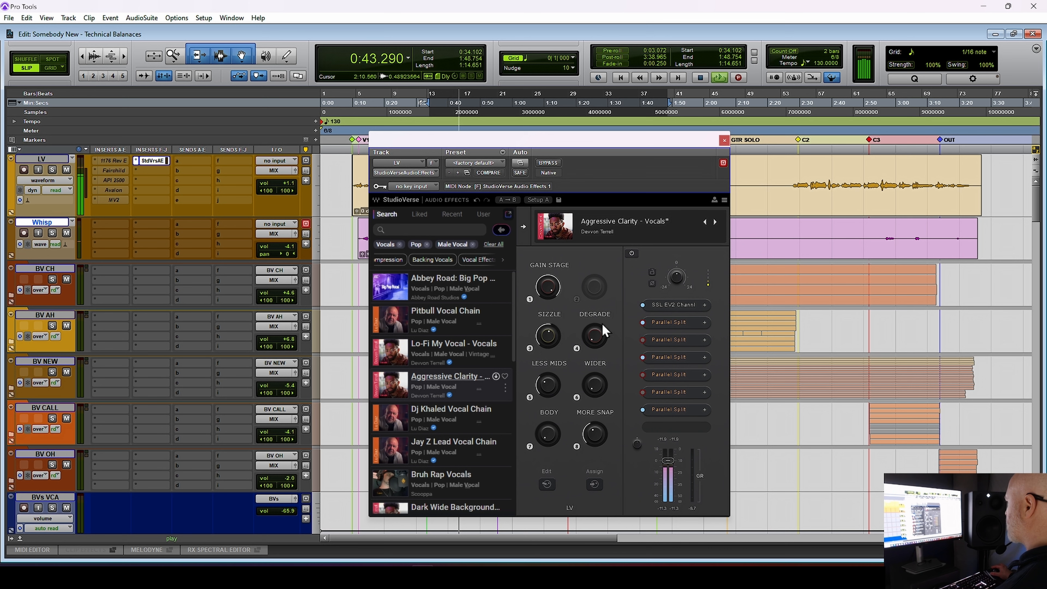
left_click_drag(548, 384, 548, 373)
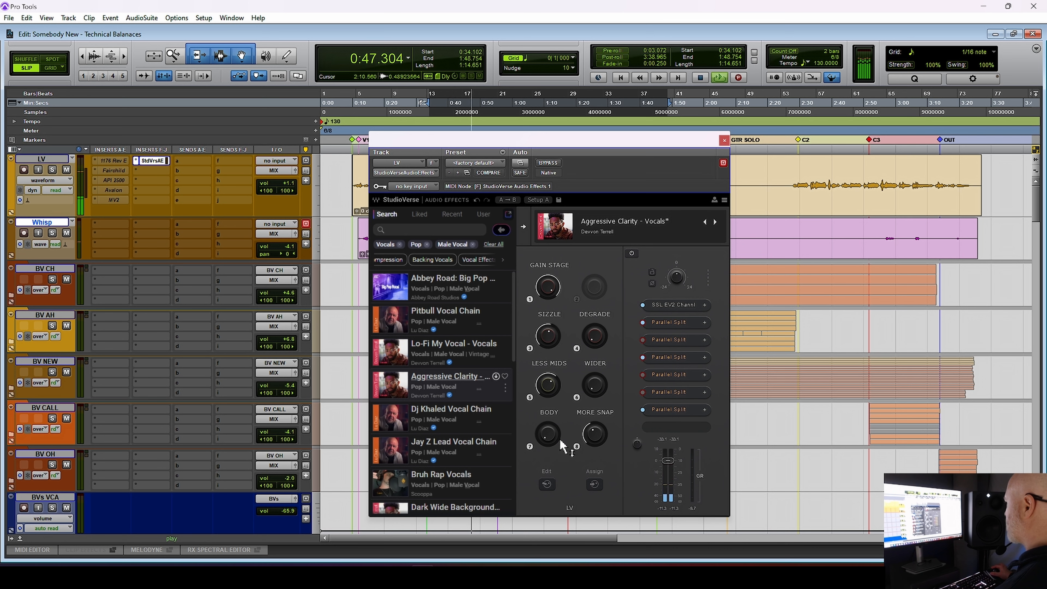
left_click_drag(548, 433, 548, 433)
key("space")
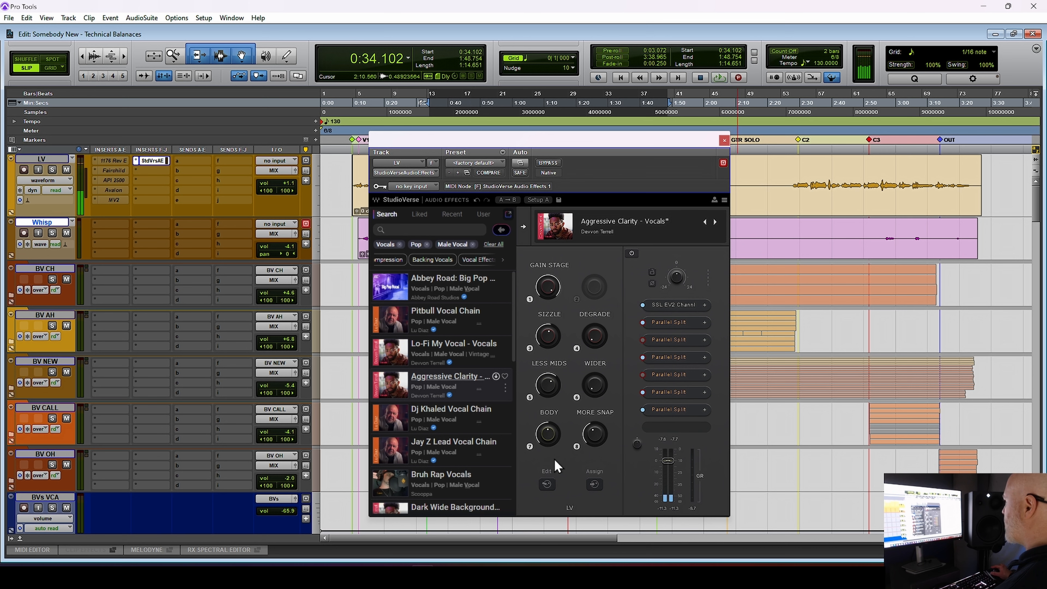
Load the Abbey Road: Big Pop Vocal preset on the LV track and audition it while raising Vibe and the output level.
left_click(449, 285)
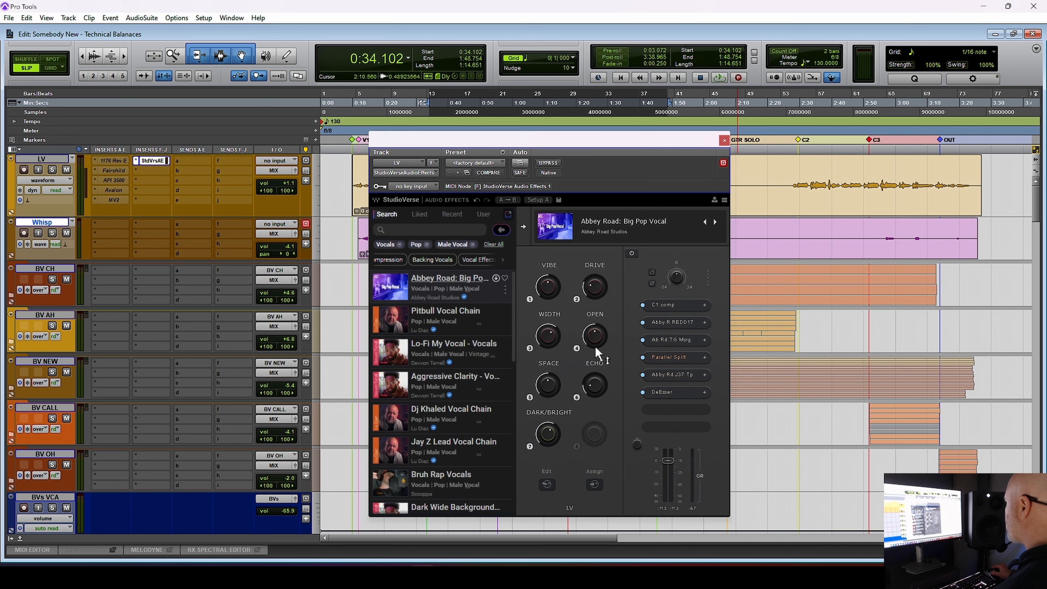
key("space")
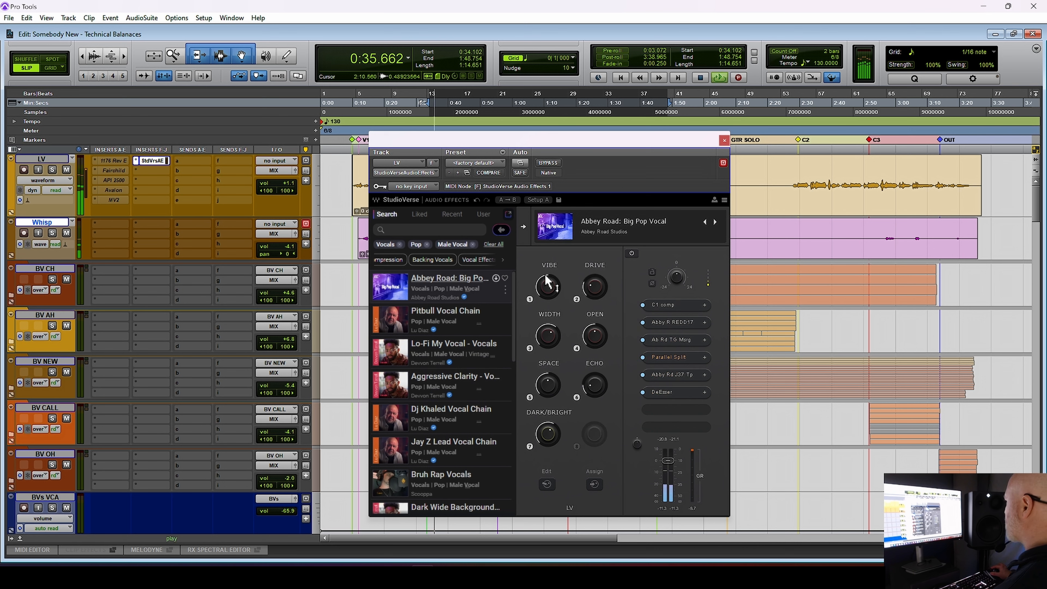
left_click_drag(546, 278, 546, 252)
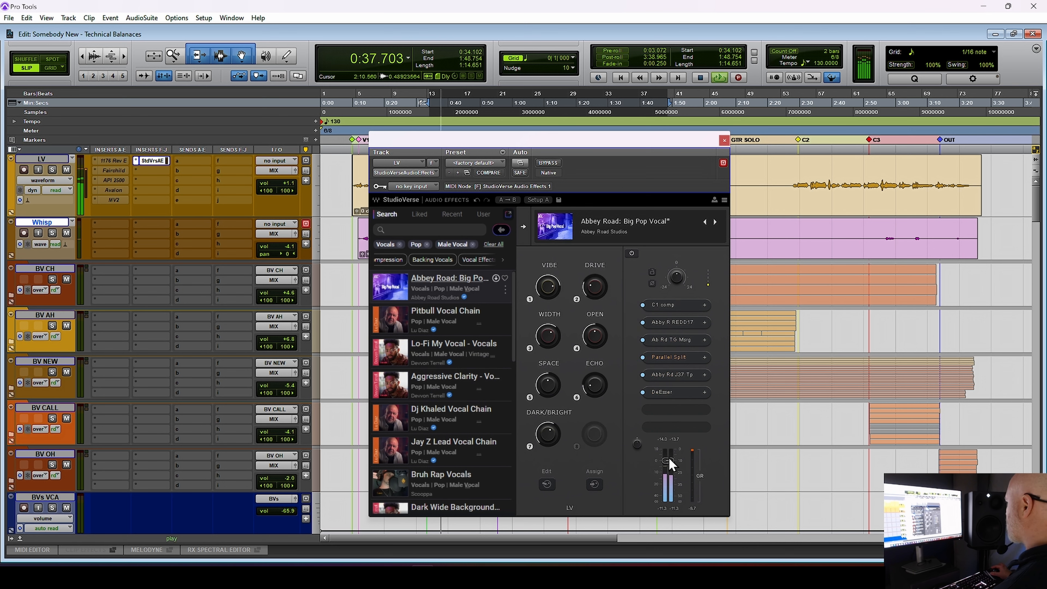
left_click_drag(667, 461, 668, 458)
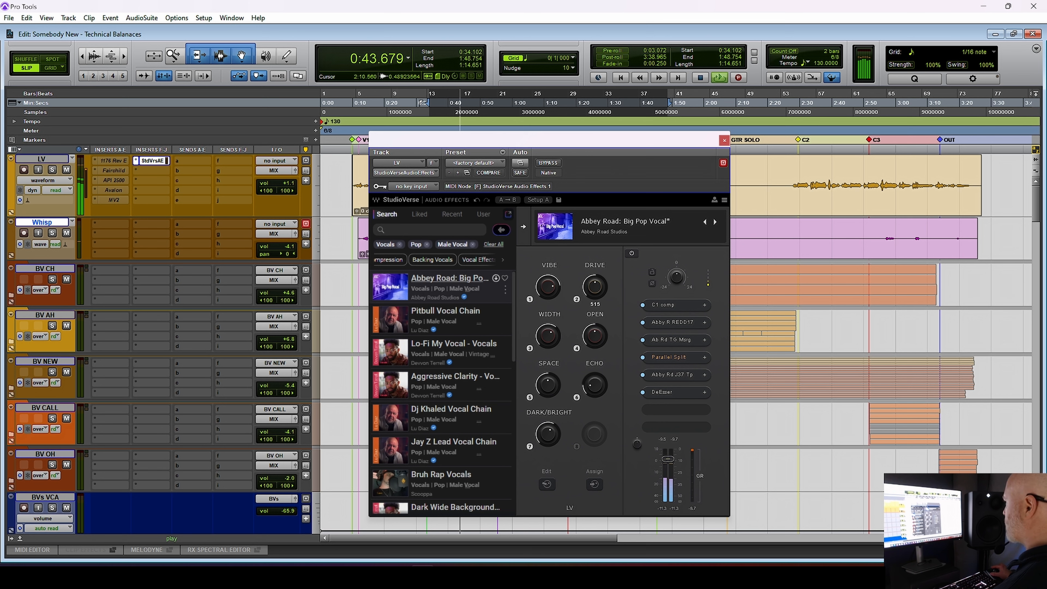
key("space")
Review the macro assignments from Vibe, and raise Vibe with the slot 2 Abbey Road REDD.17 plugin open.
right_click(548, 292)
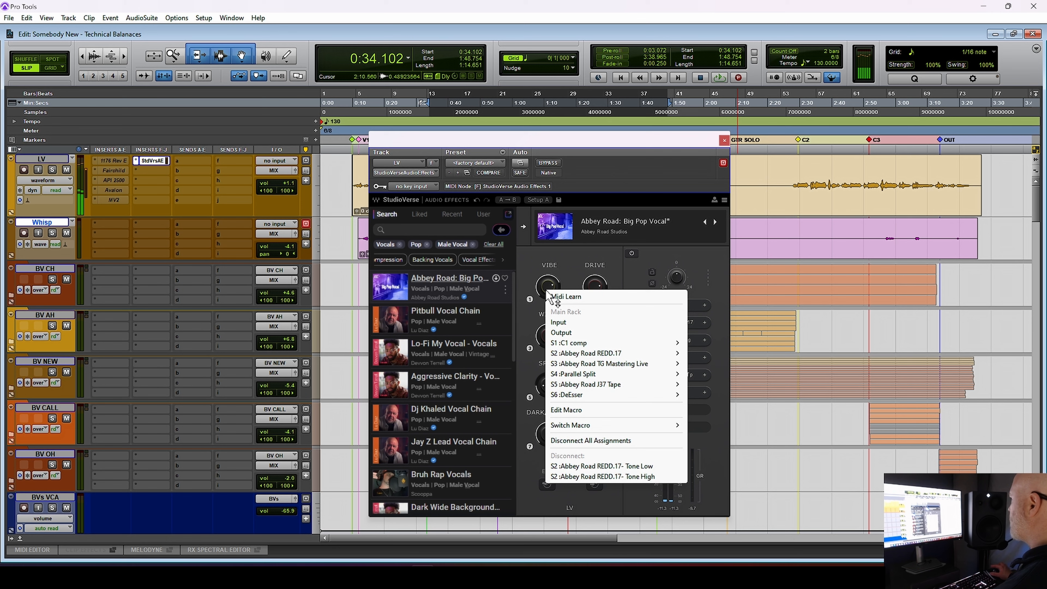
left_click(567, 409)
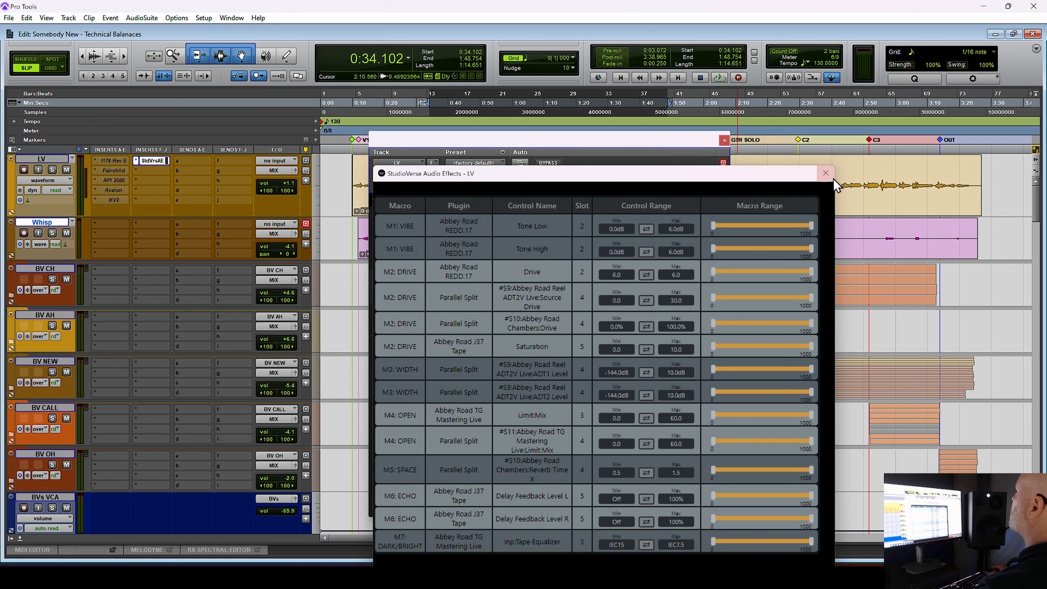
left_click(826, 173)
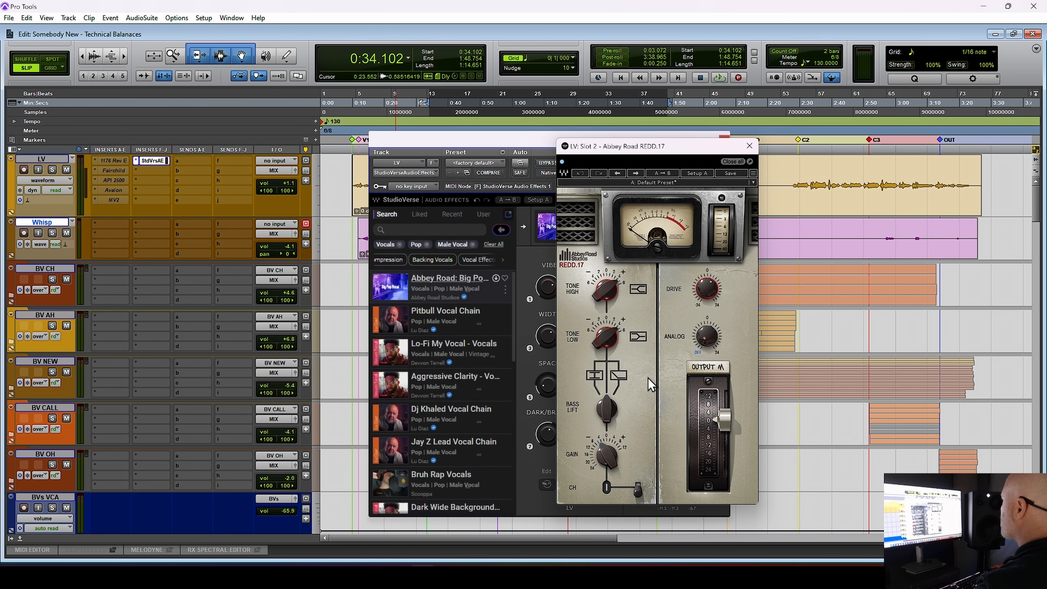
left_click_drag(550, 295, 550, 273)
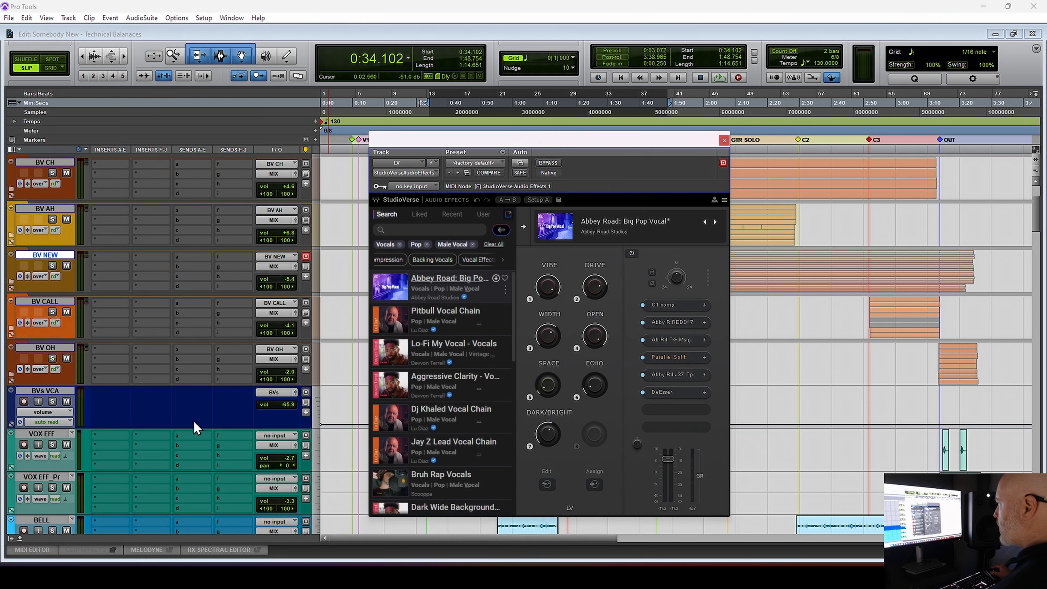
Insert the stereo StudioVerse Audio Effects plugin in the first insert slot of the Dr Grp track.
scroll(176, 400, "down", 2)
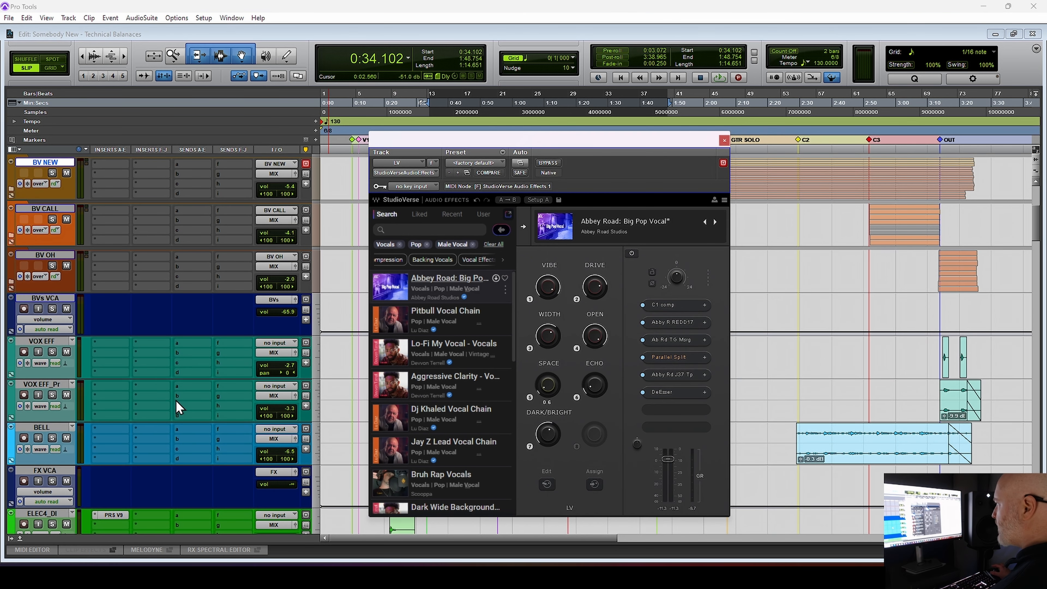
scroll(176, 400, "down", 5)
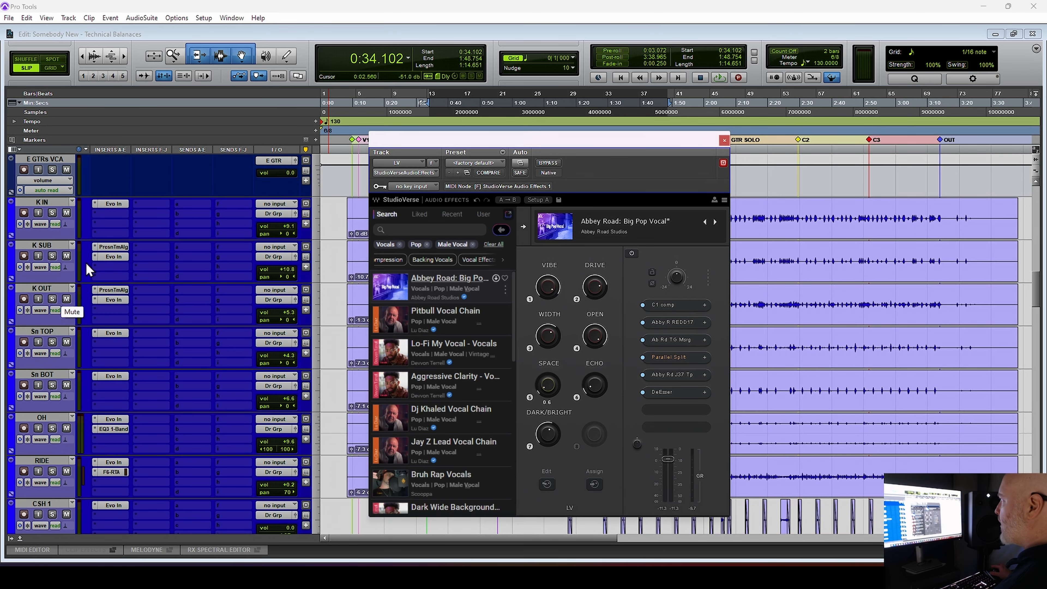
scroll(117, 383, "down", 8)
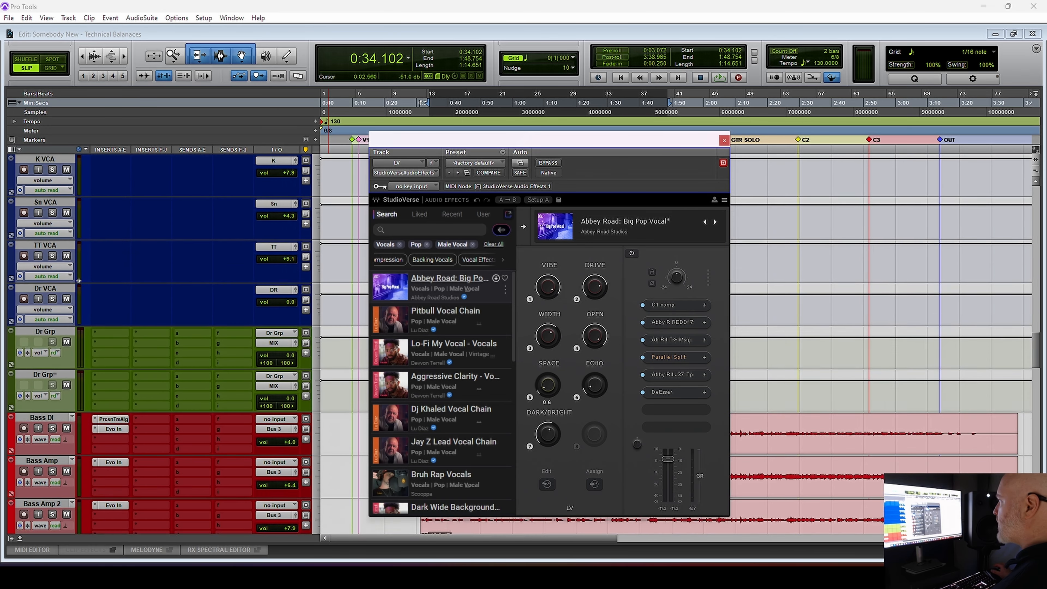
left_click(118, 383)
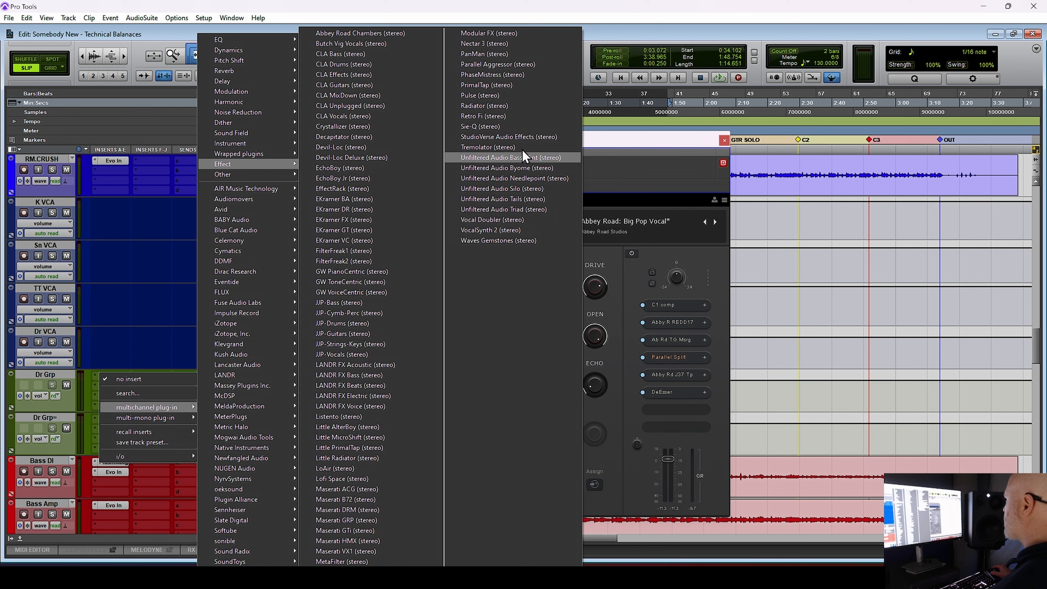
left_click(536, 158)
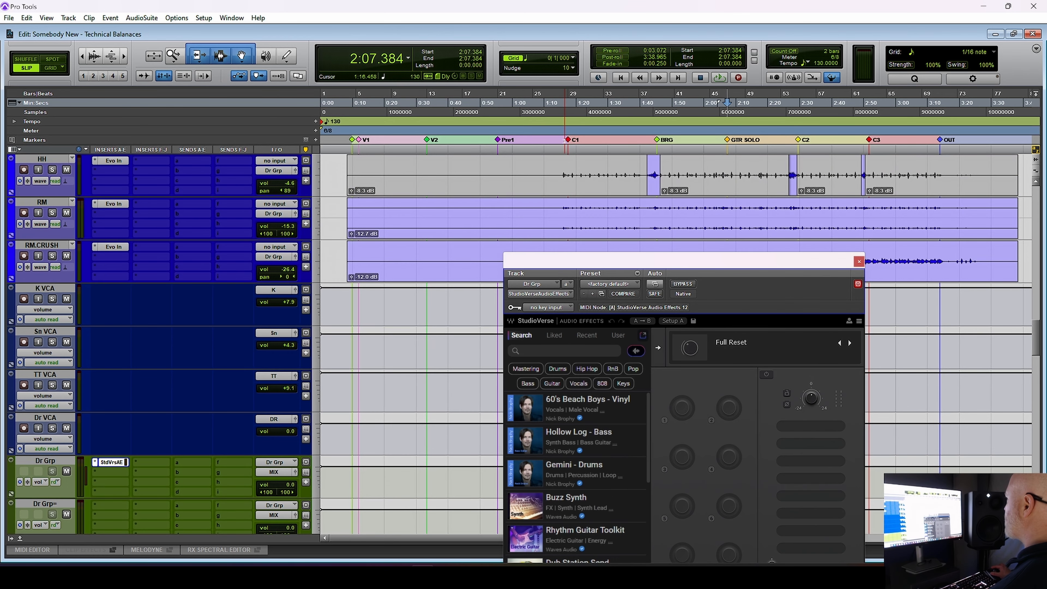
Play the drums from just before the C1 marker and run an audio-based preset search on Dr Grp, moving the plugin window into full view.
left_click(559, 145)
key("space")
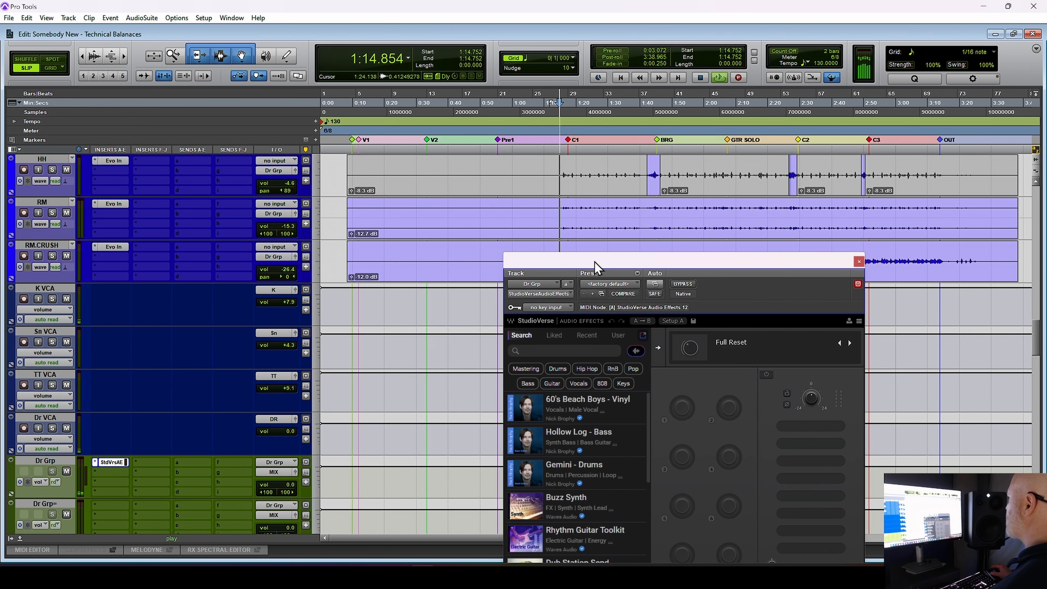
left_click_drag(625, 259, 634, 112)
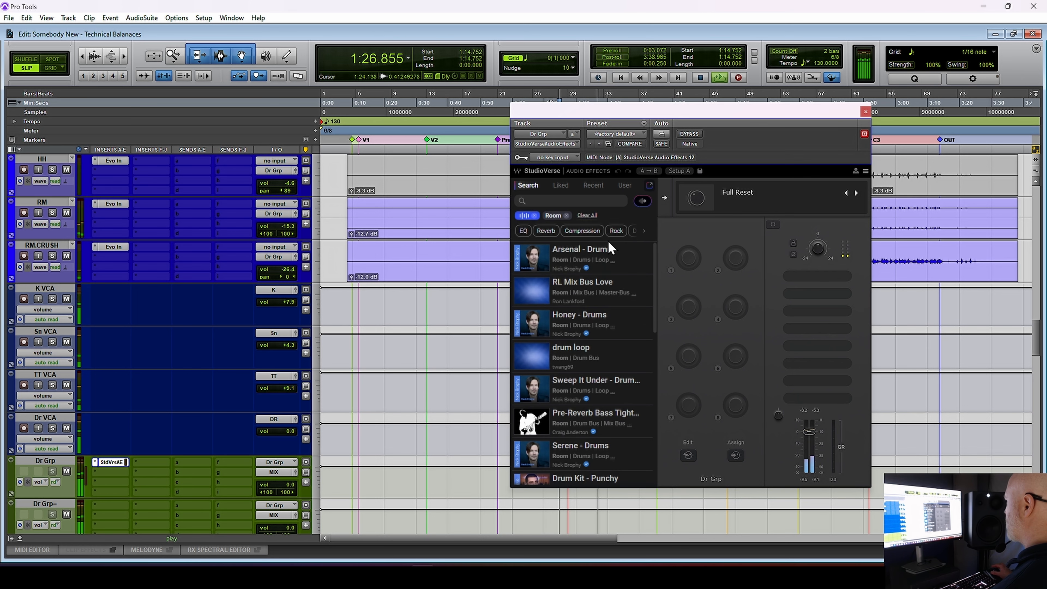
key("space")
Try the Arsenal - Drums preset on the Dr Grp track and dismiss the processing error messages.
left_click(619, 269)
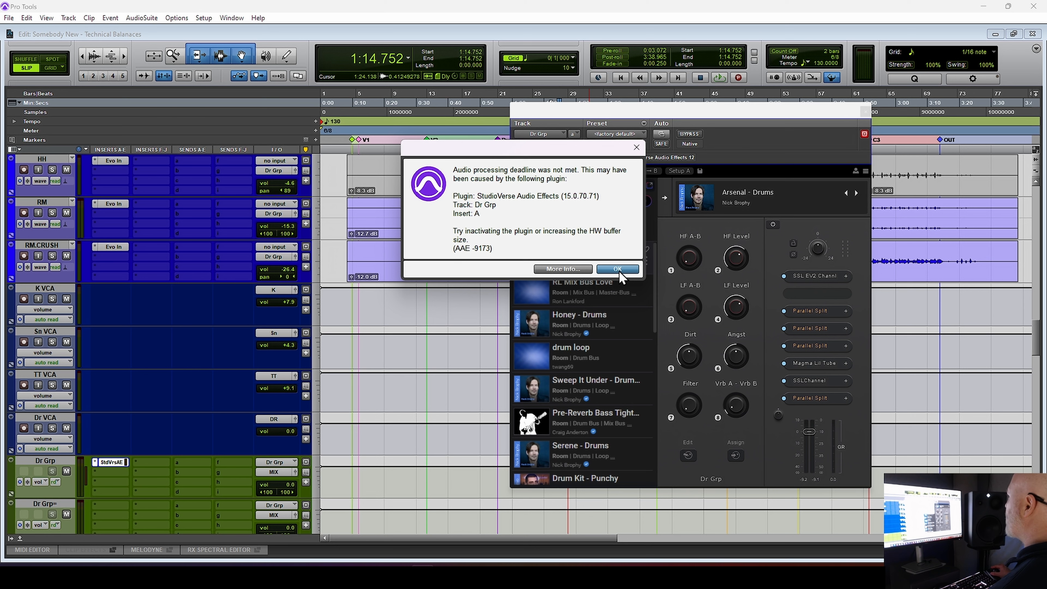
left_click(619, 268)
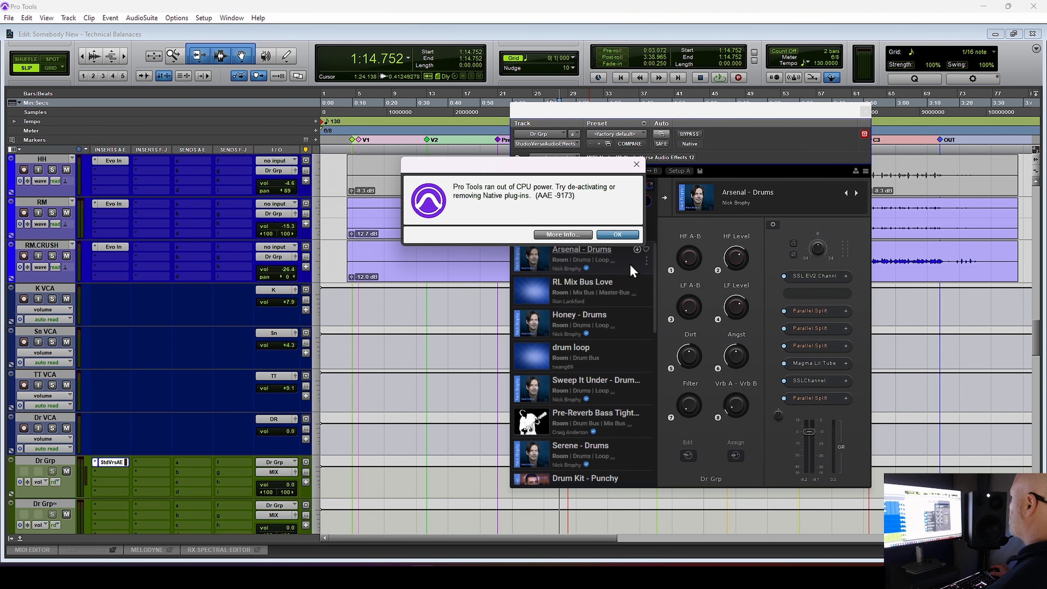
left_click(621, 236)
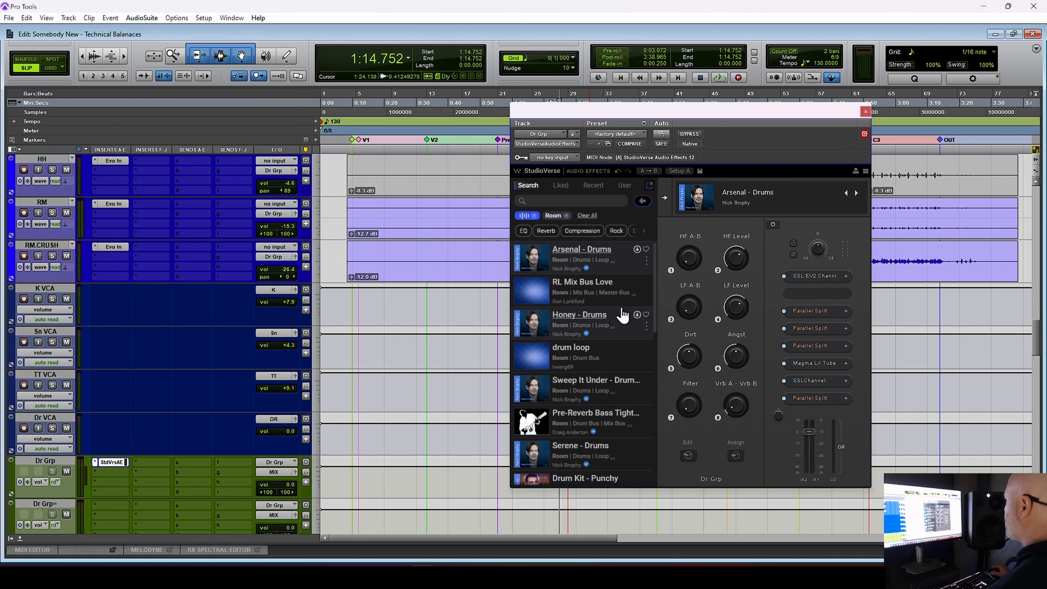
Load the Honey - Drums preset and examine the plugins in its parallel splits and its SSL EV2 Channel.
left_click(618, 334)
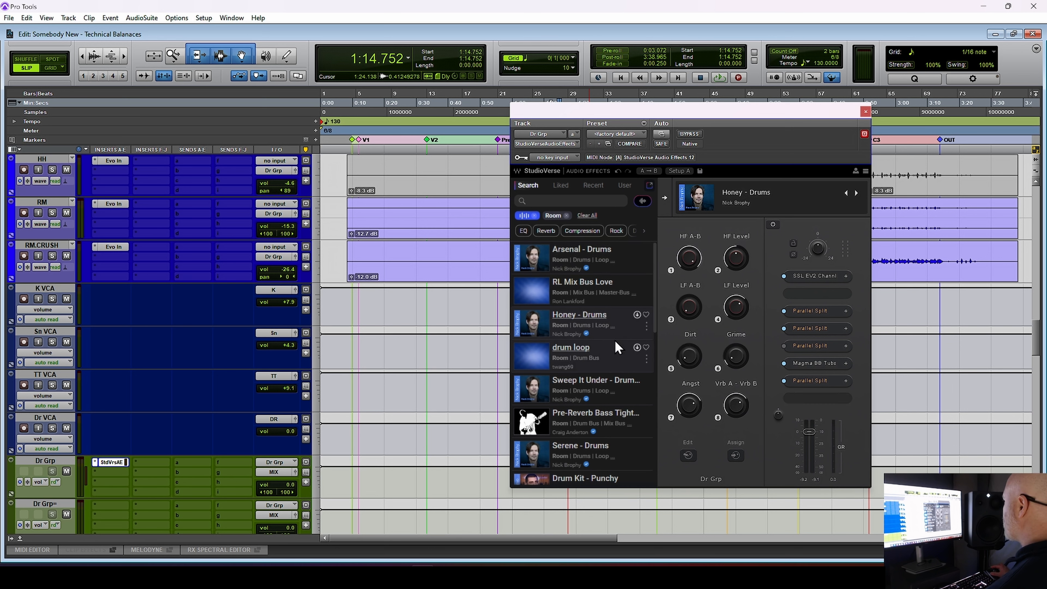
left_click(816, 329)
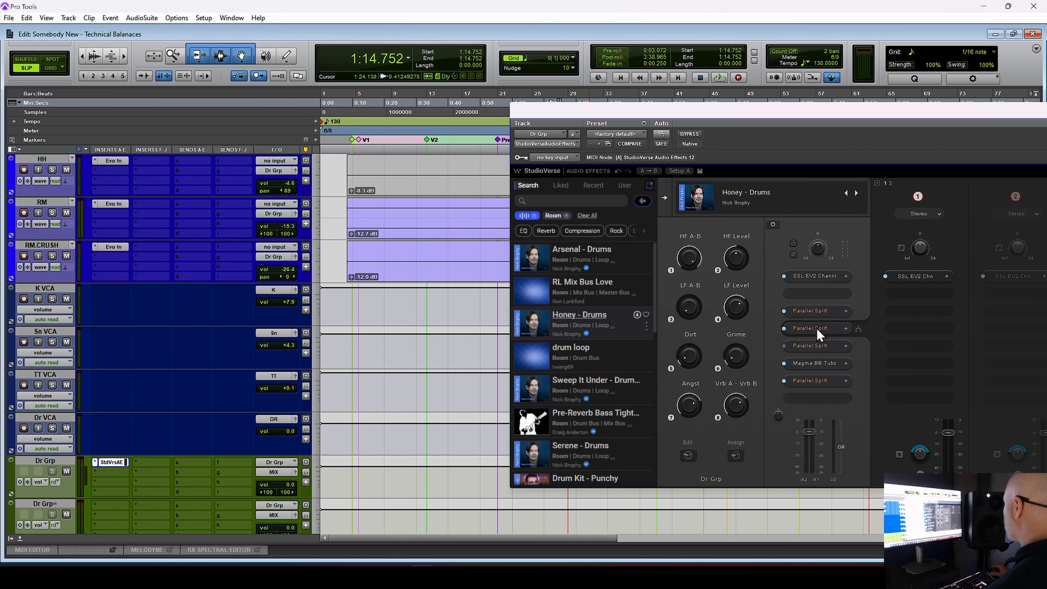
left_click_drag(937, 115, 663, 122)
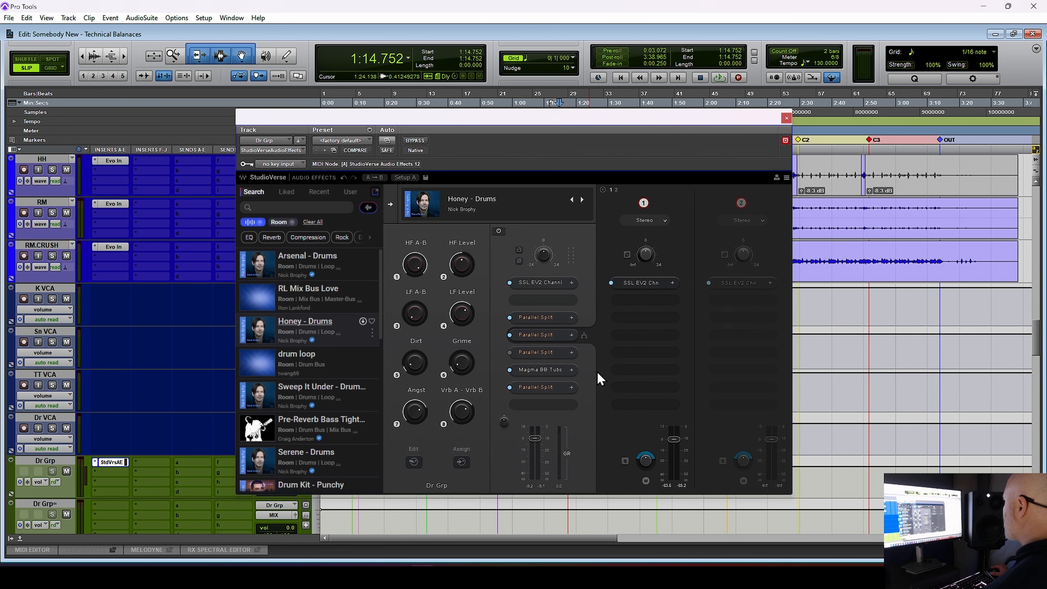
left_click(546, 355)
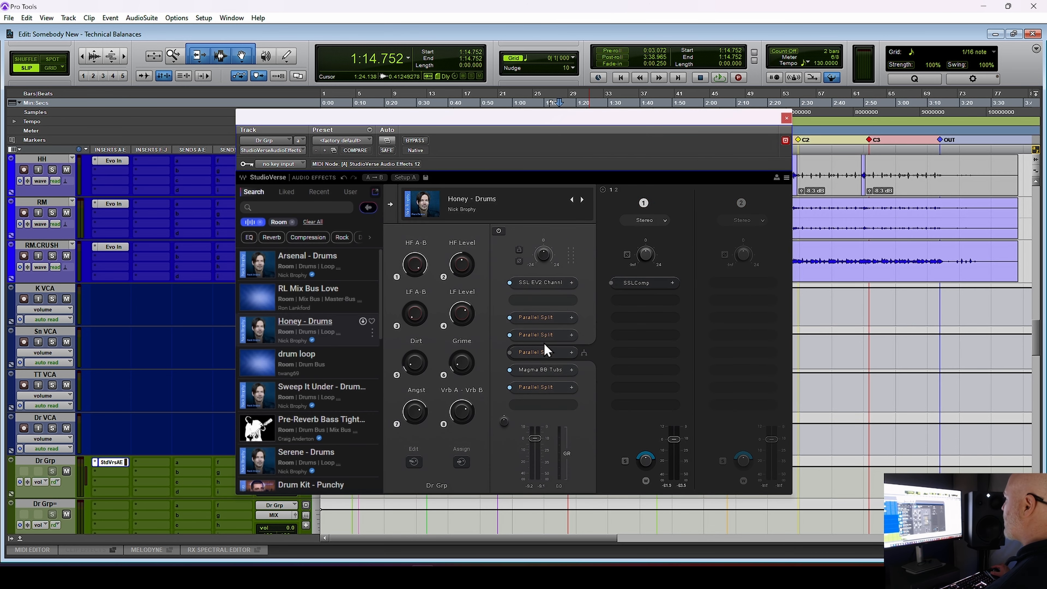
left_click(540, 334)
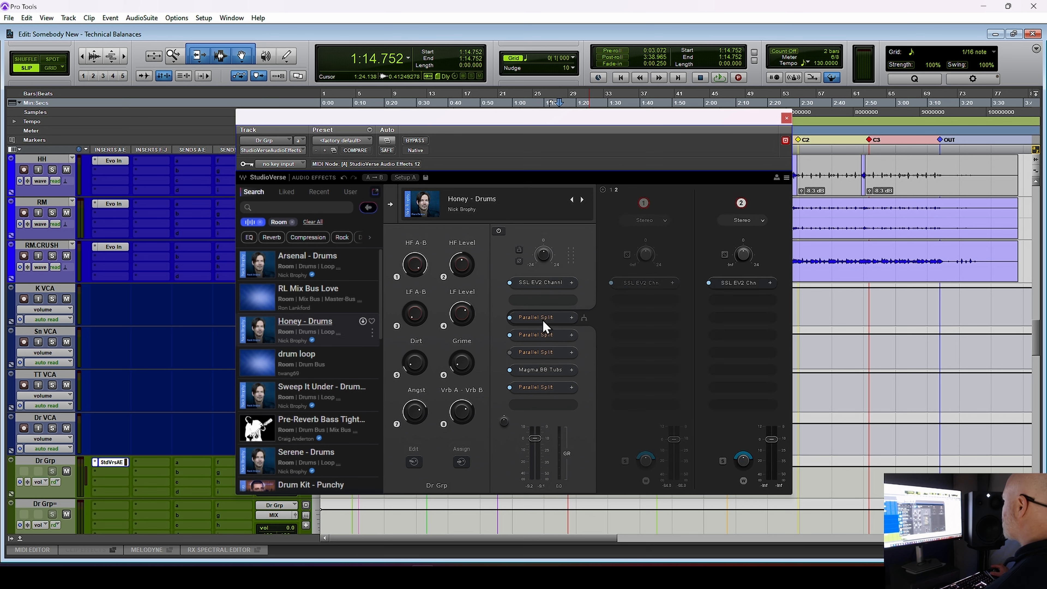
left_click(543, 393)
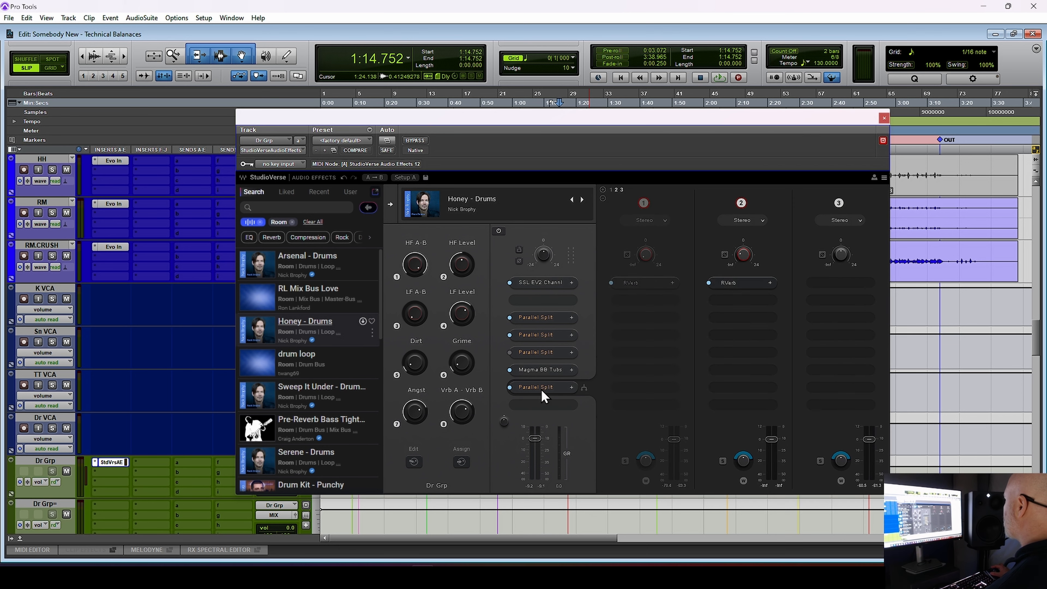
double_click(550, 277)
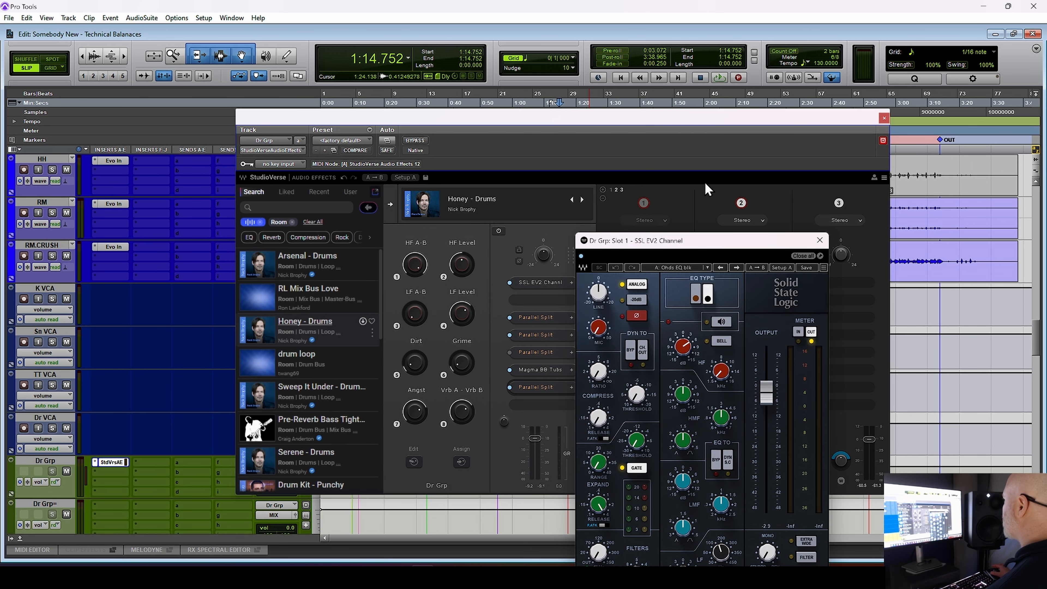
left_click(820, 240)
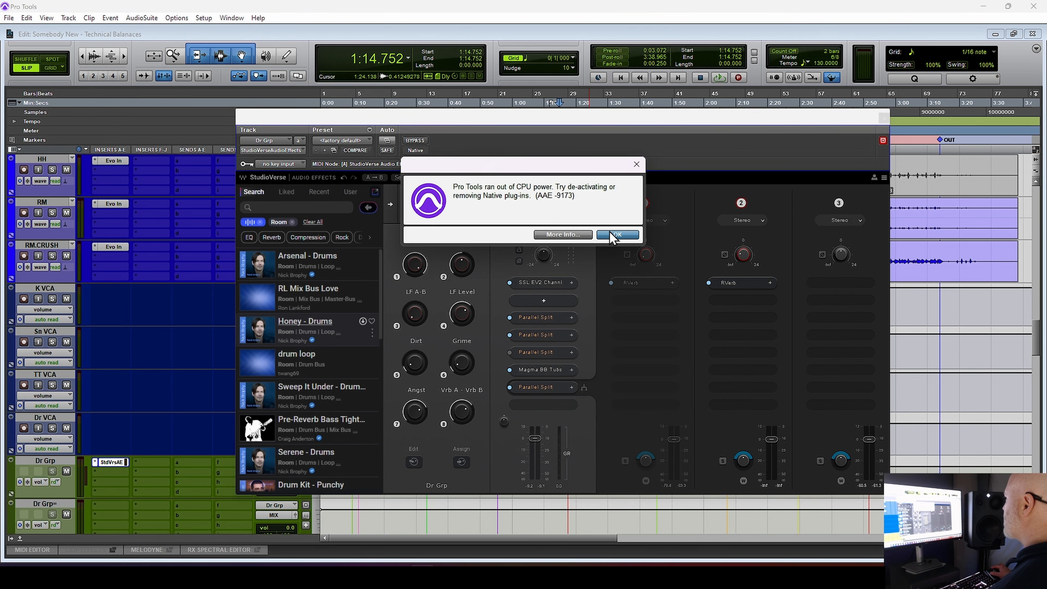
left_click(614, 235)
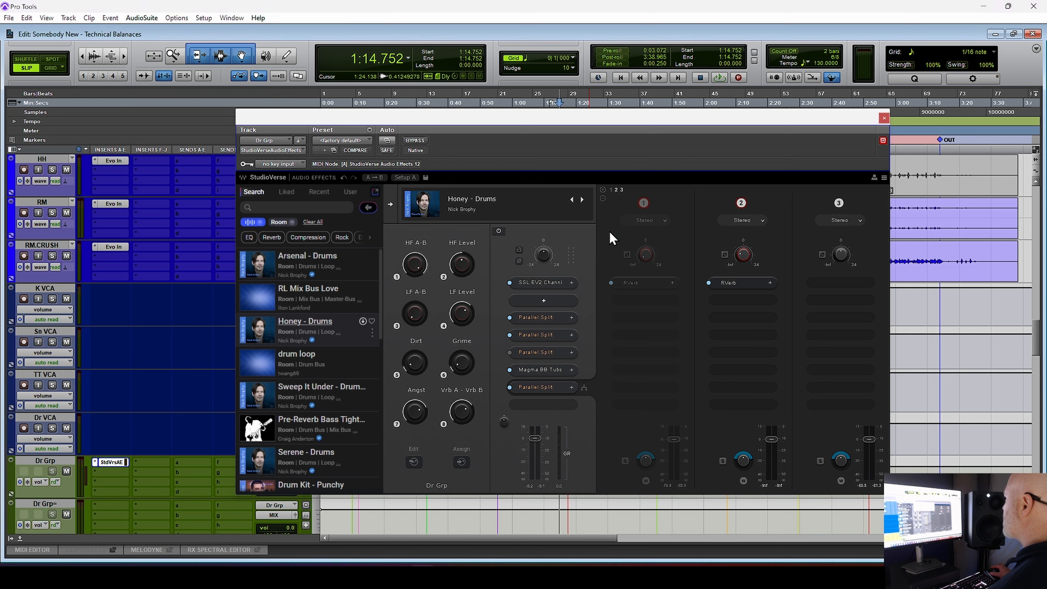
Reload StudioVerse Audio Effects on Dr Grp as a fresh instance and run an audio-based preset search while the drums play.
left_click(271, 150)
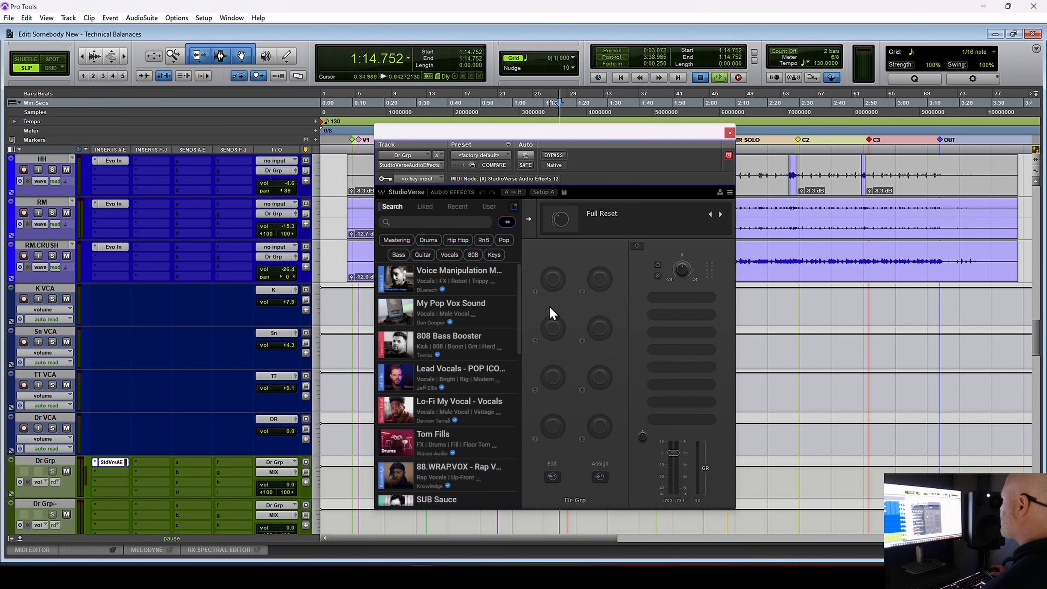
key("space")
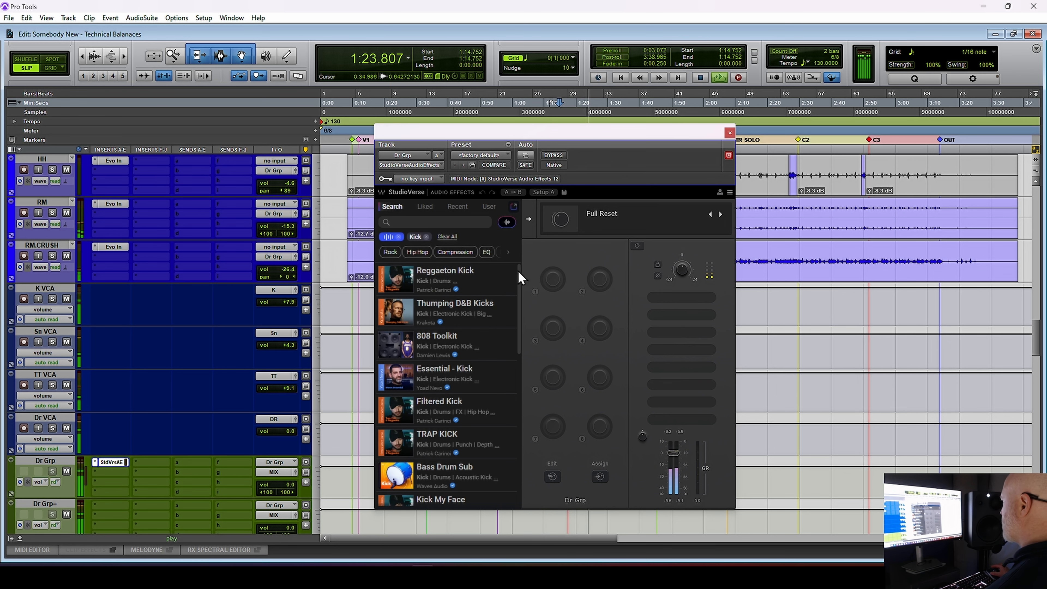
mouse_move(511, 279)
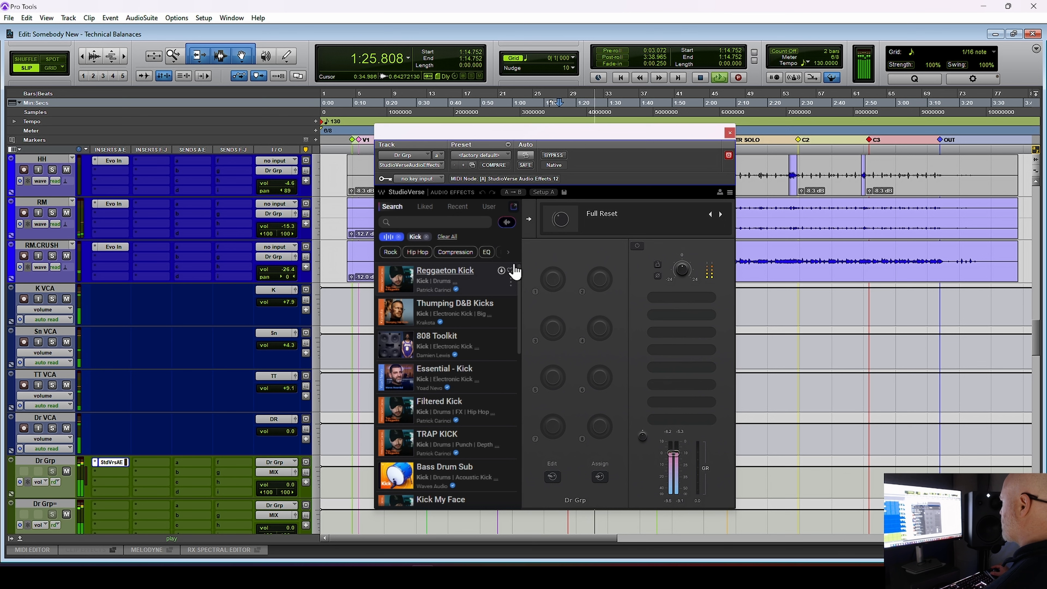
Stop playback, clear the audio-based search tags and filter the preset list by Drums and Punch.
key("space")
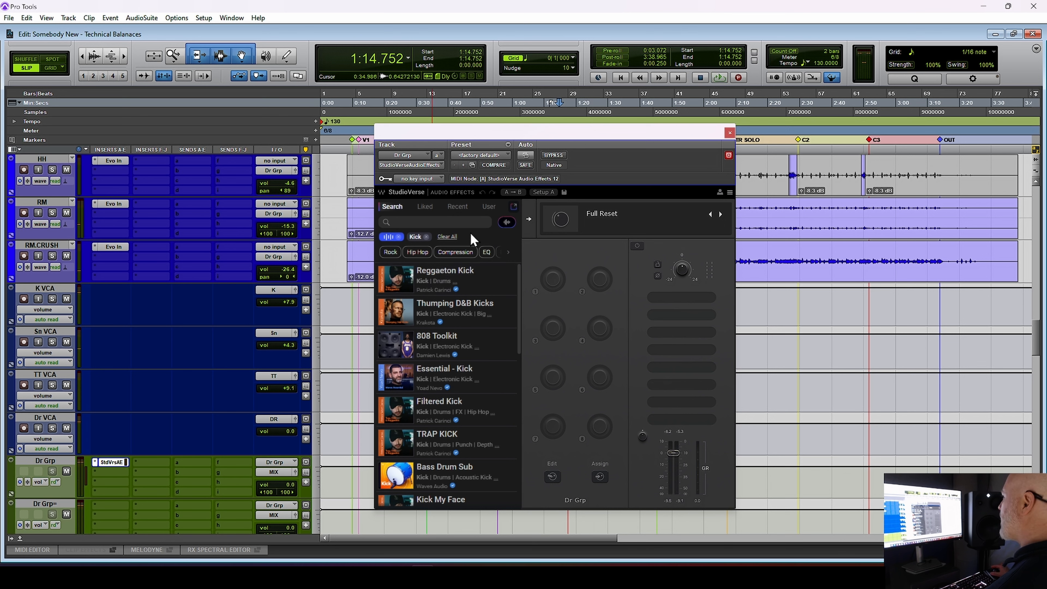
left_click(447, 237)
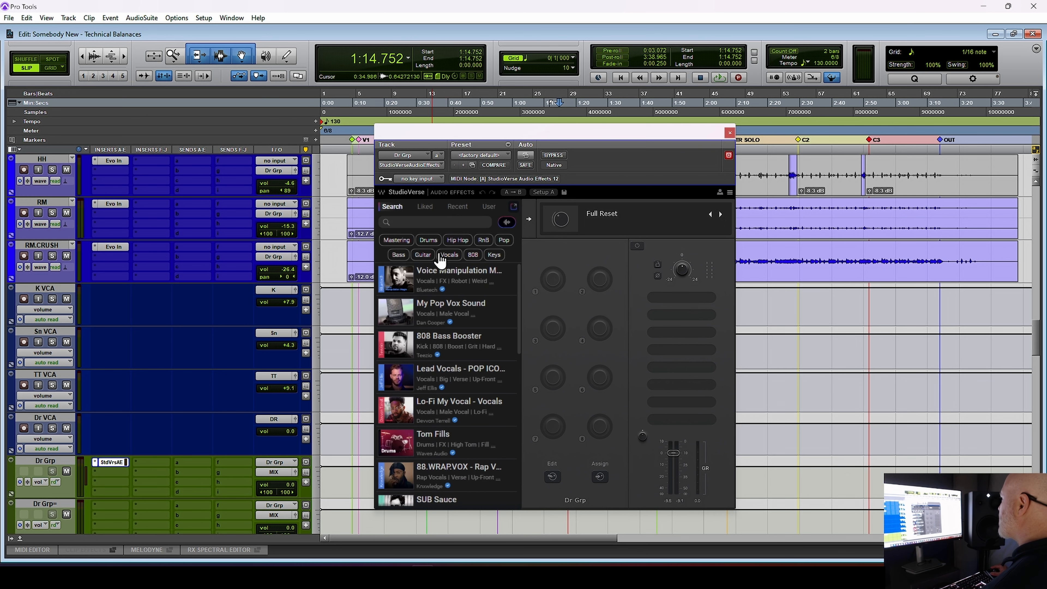
left_click(429, 240)
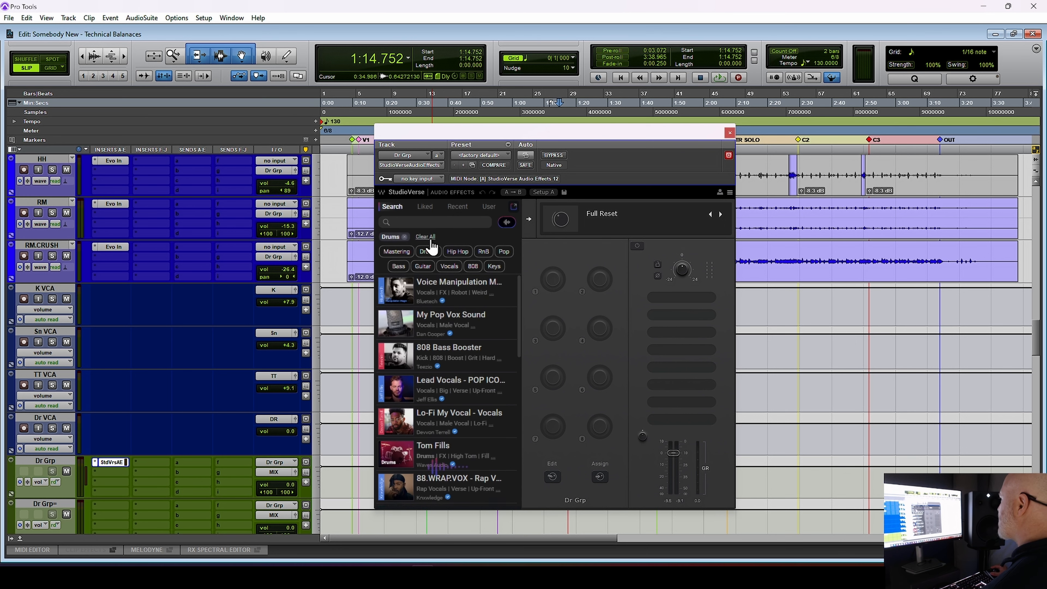
left_click(510, 252)
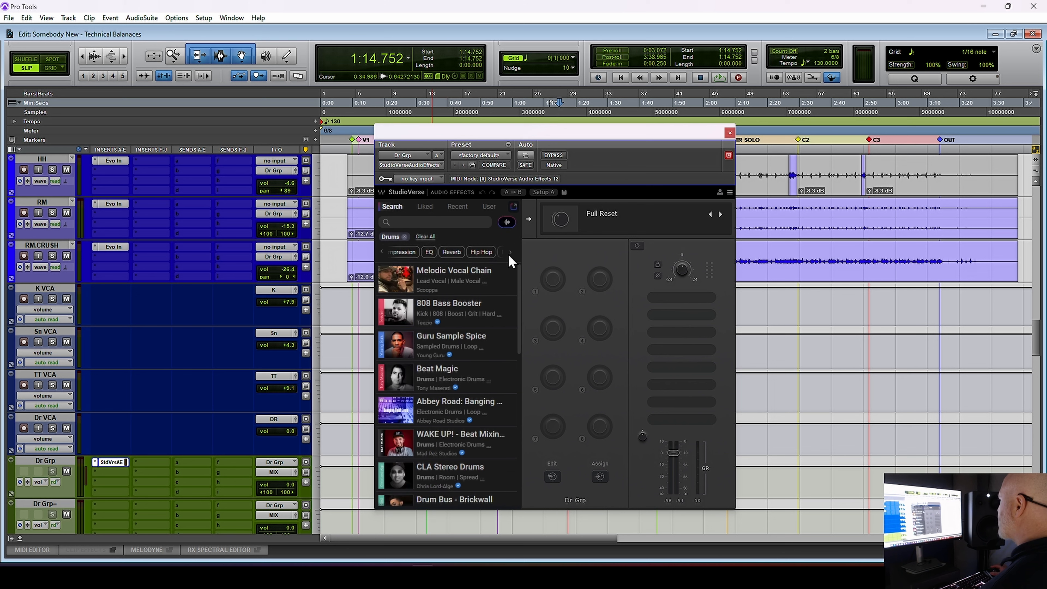
left_click(511, 258)
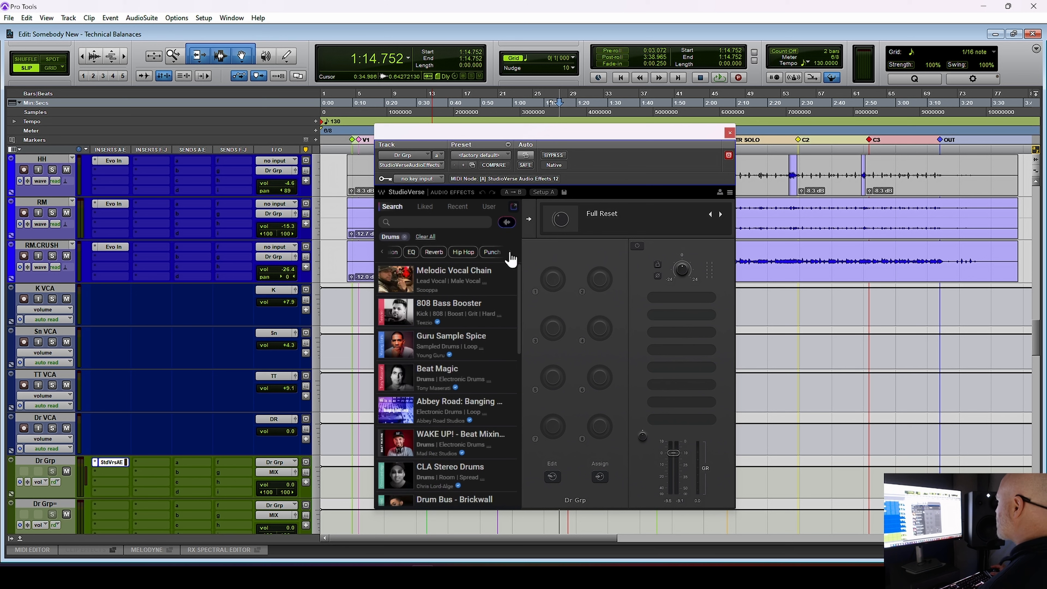
left_click(420, 252)
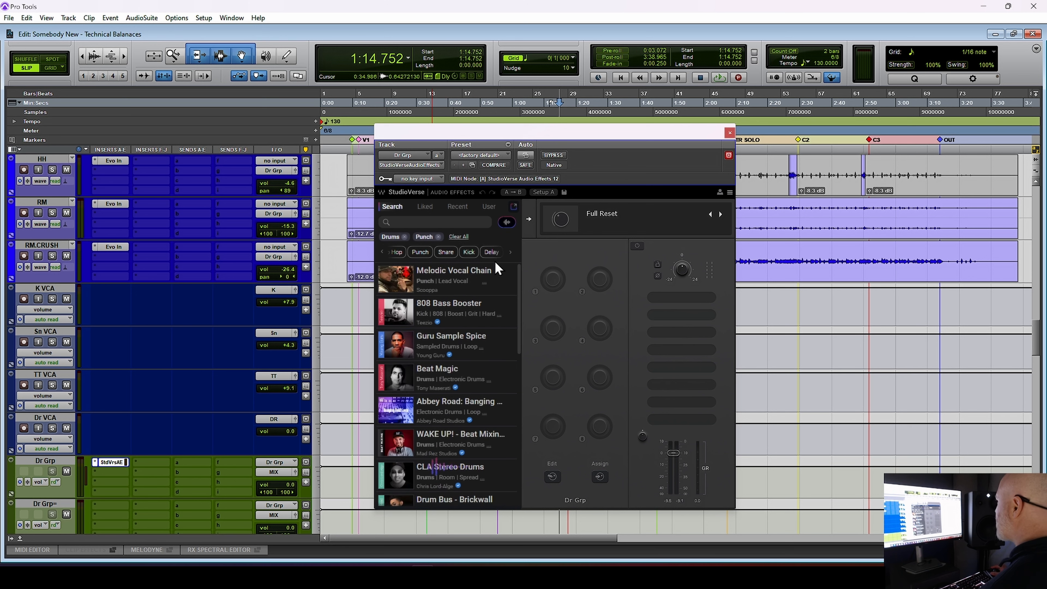
Narrow the drum preset filter further with the Country, Rock and Pop tags.
left_click(511, 253)
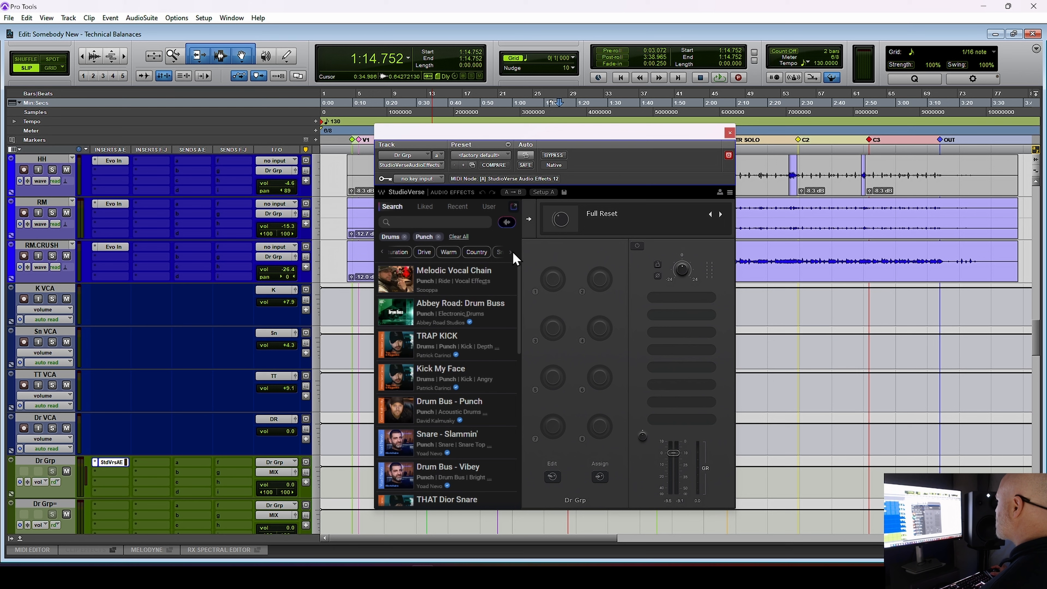
left_click(476, 253)
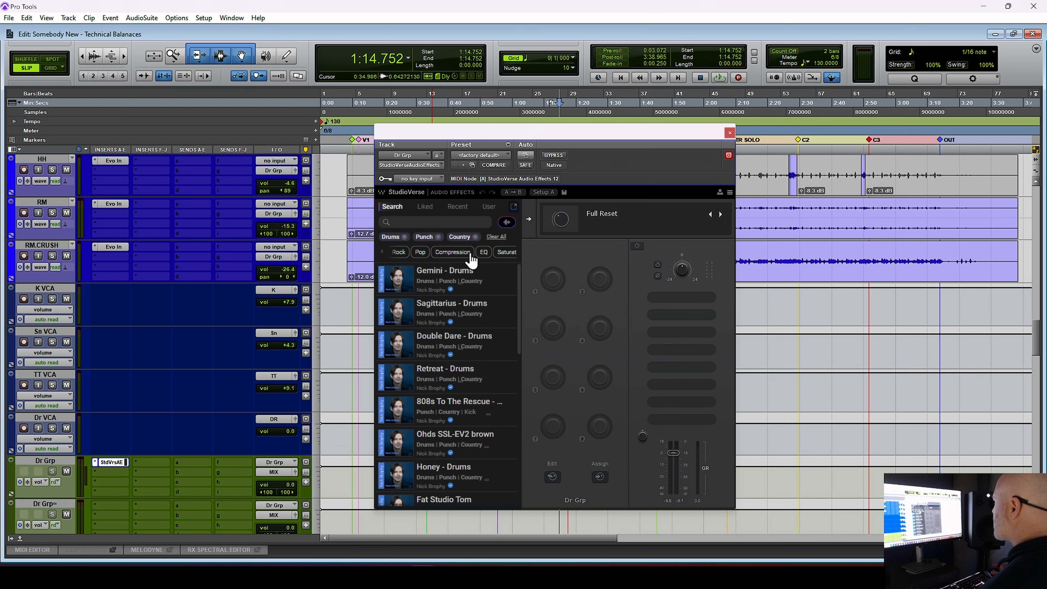
left_click(398, 252)
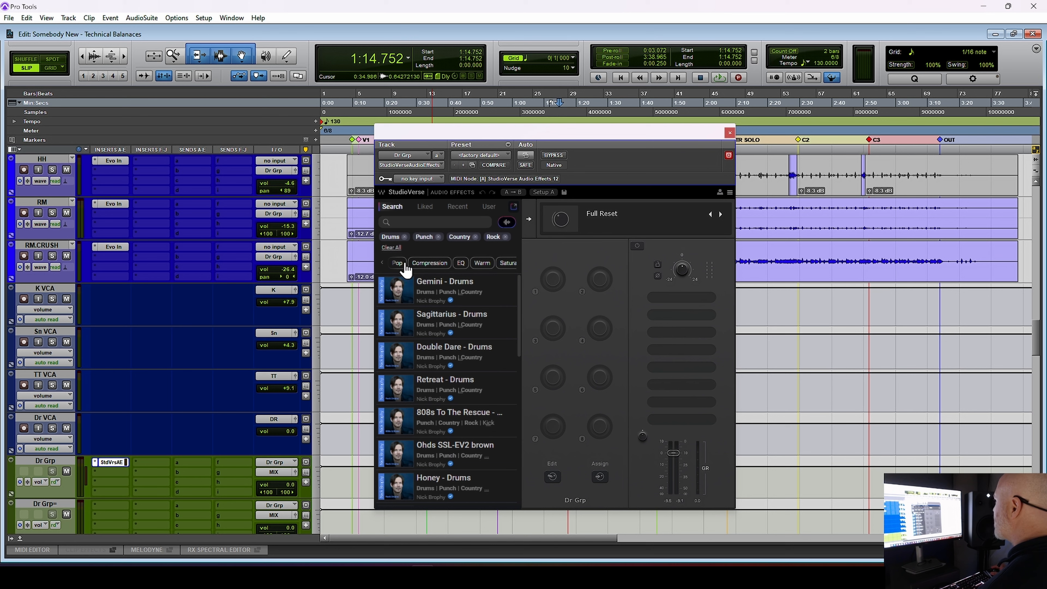
left_click(404, 264)
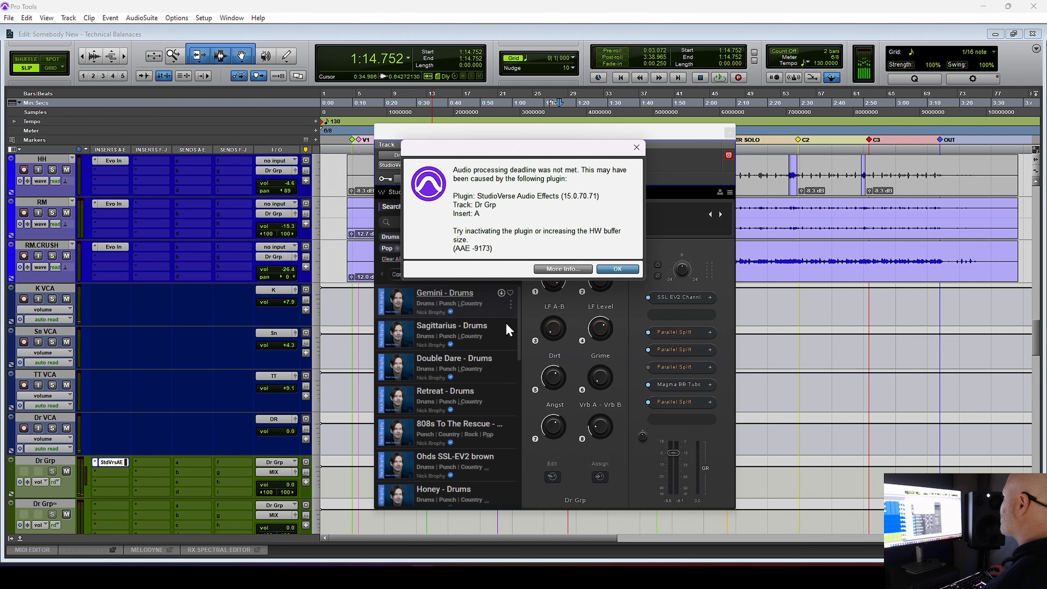
Try the Gemini, Sagittarius, Double Dare and Retreat - Drums presets on Dr Grp, dismissing each processing error message.
left_click(617, 269)
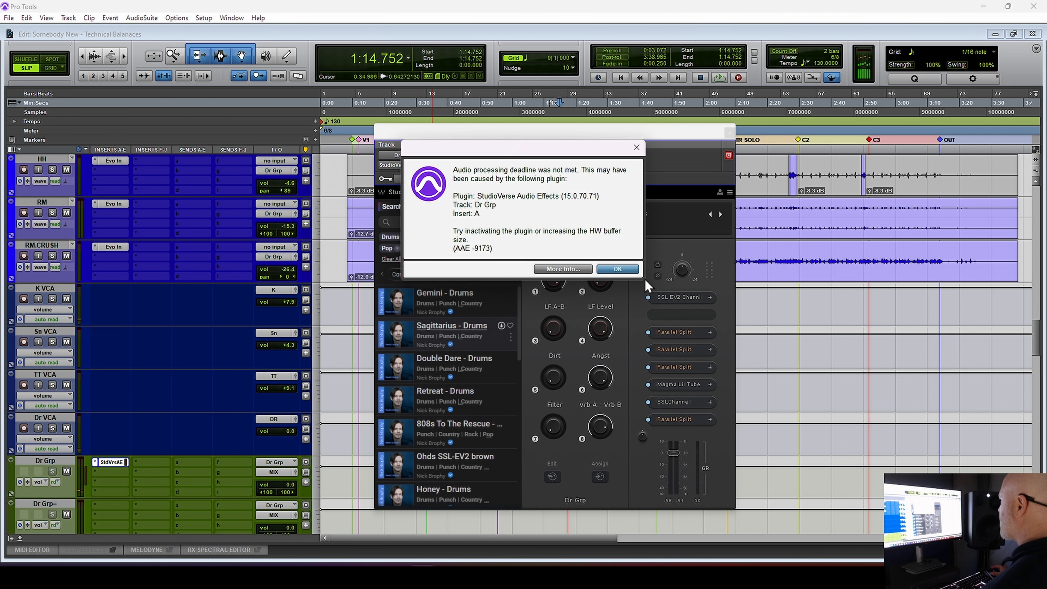
left_click(628, 272)
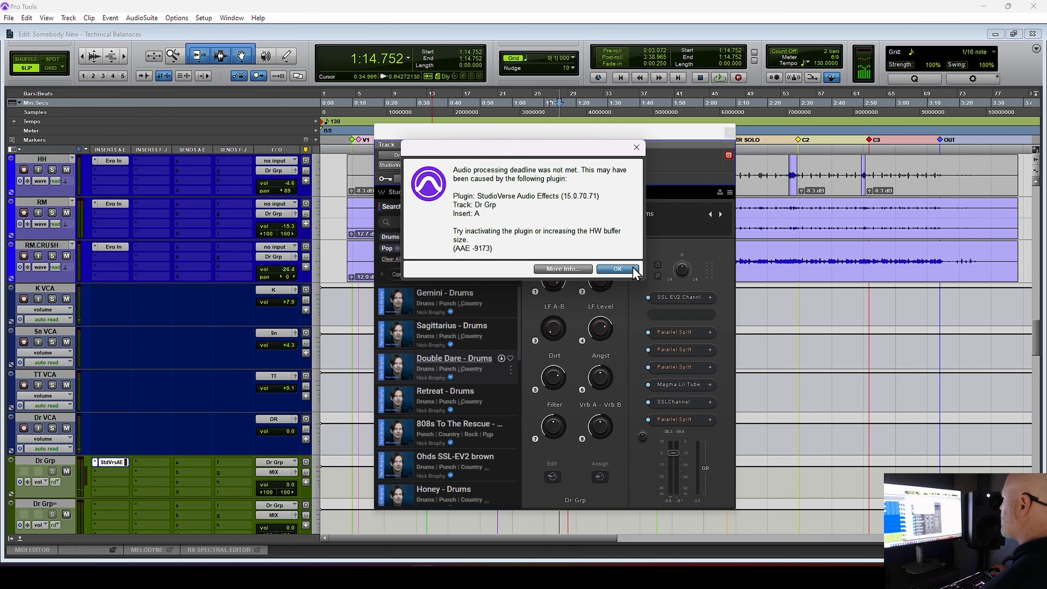
left_click(616, 270)
left_click(491, 413)
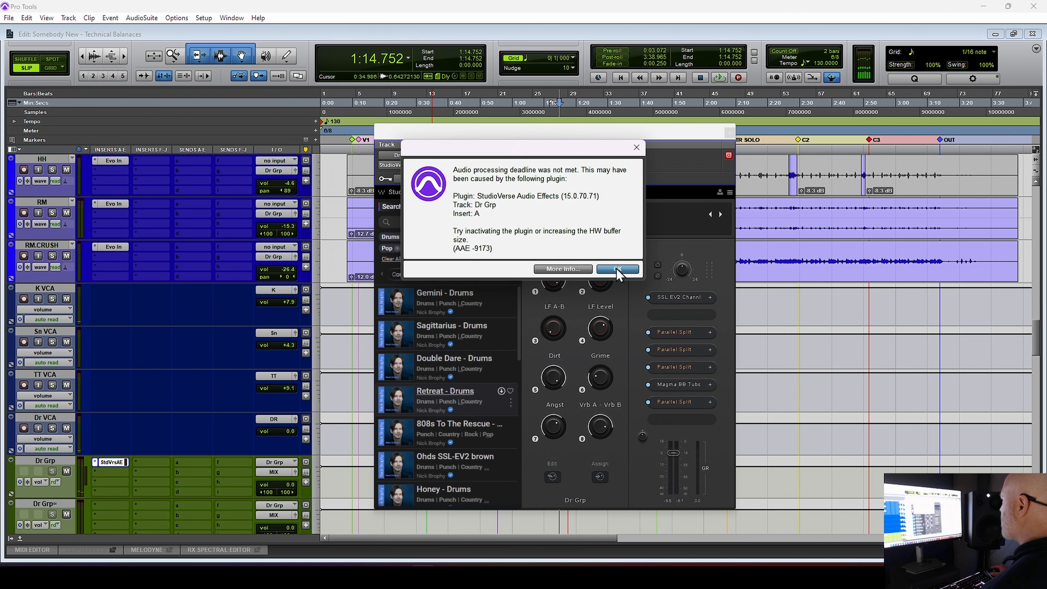
left_click(620, 270)
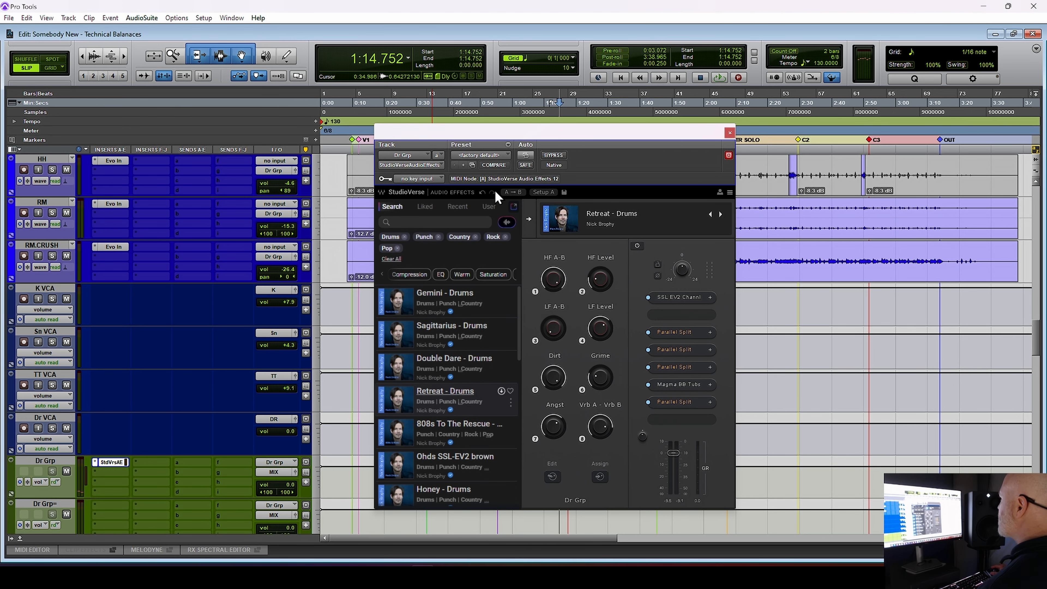
Remove the Country and Pop tags from the filter and load the Drum Bus - Punch preset.
left_click(475, 236)
left_click(478, 238)
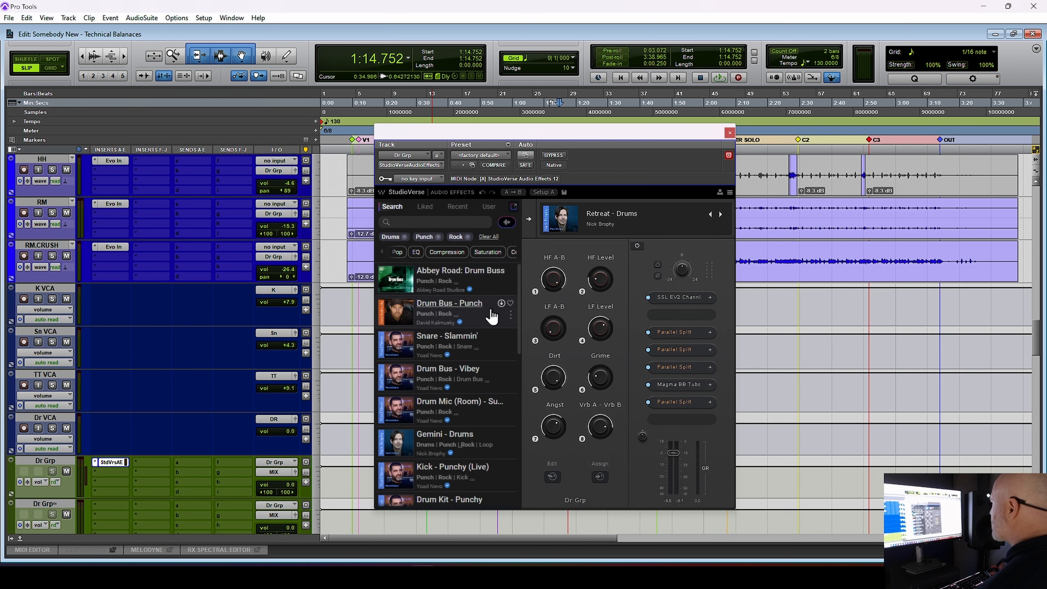
left_click(492, 316)
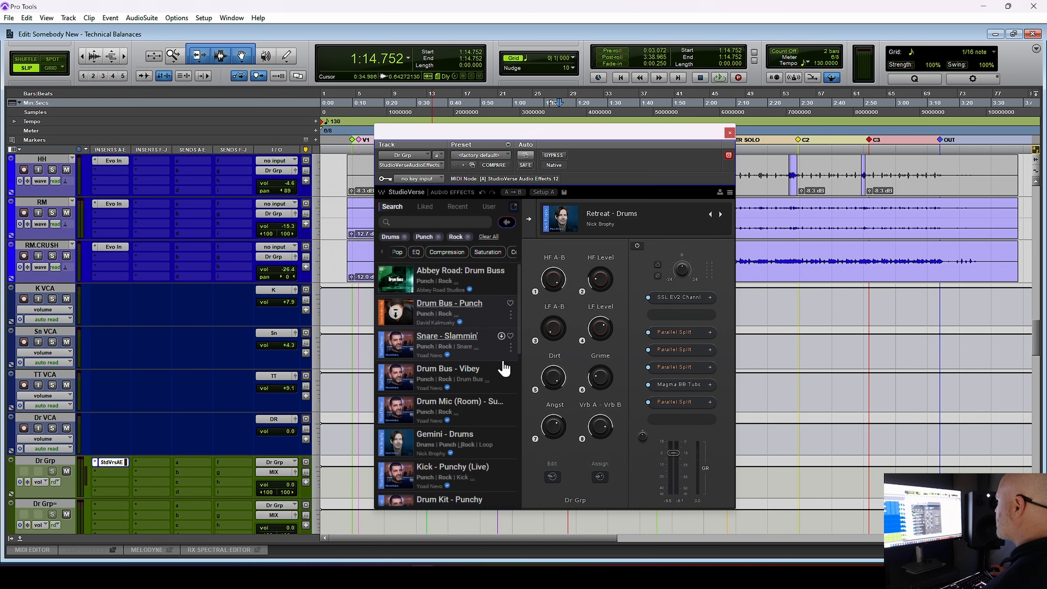
Play the drums with Dr VCA soloed and Dr Grp= muted while adjusting the preset's DRY and SMACK macros.
key("space")
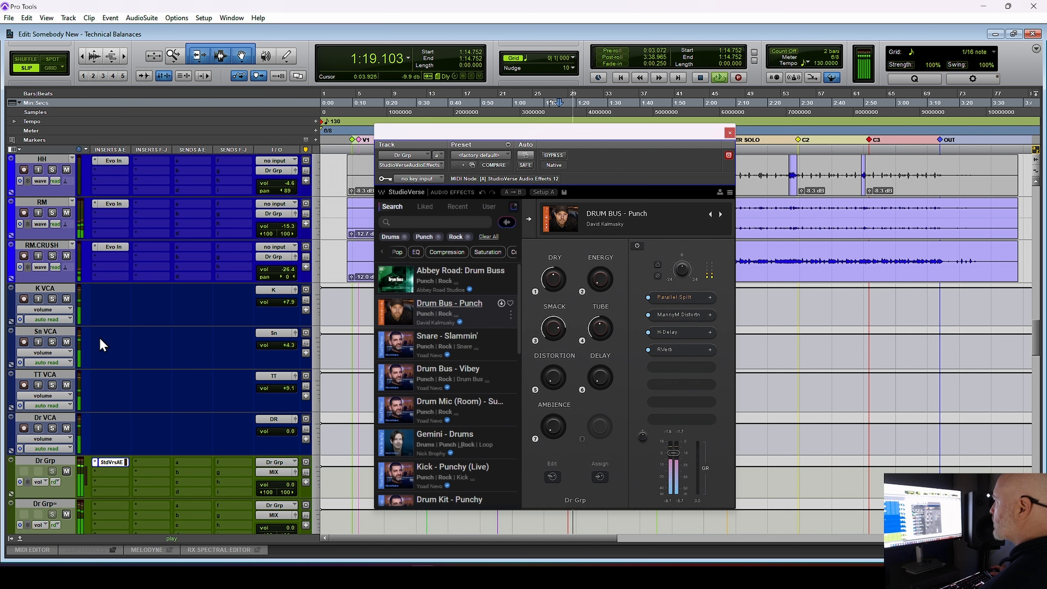
left_click(52, 428)
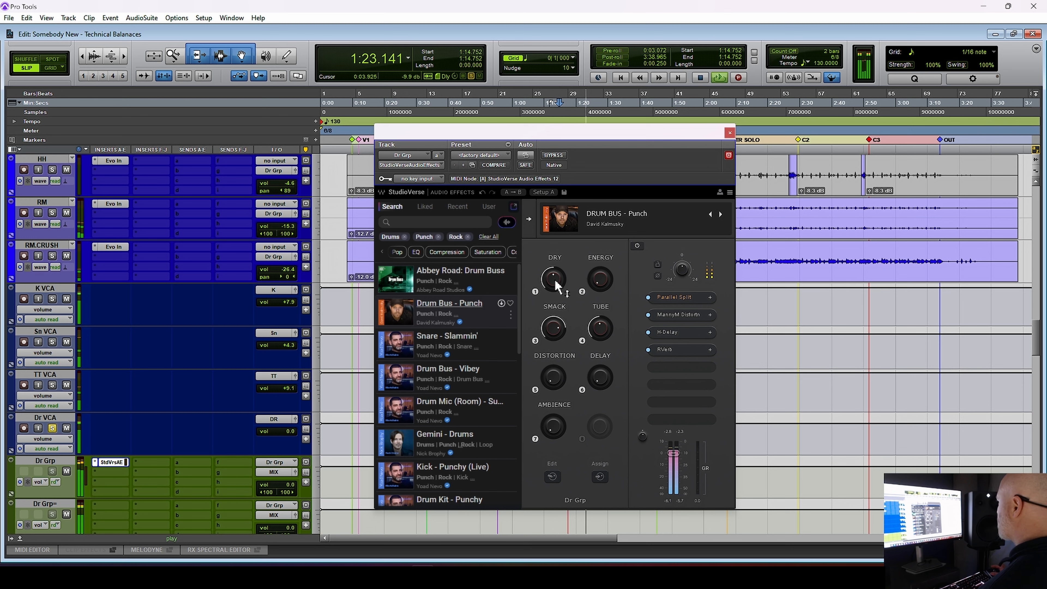
mouse_move(556, 284)
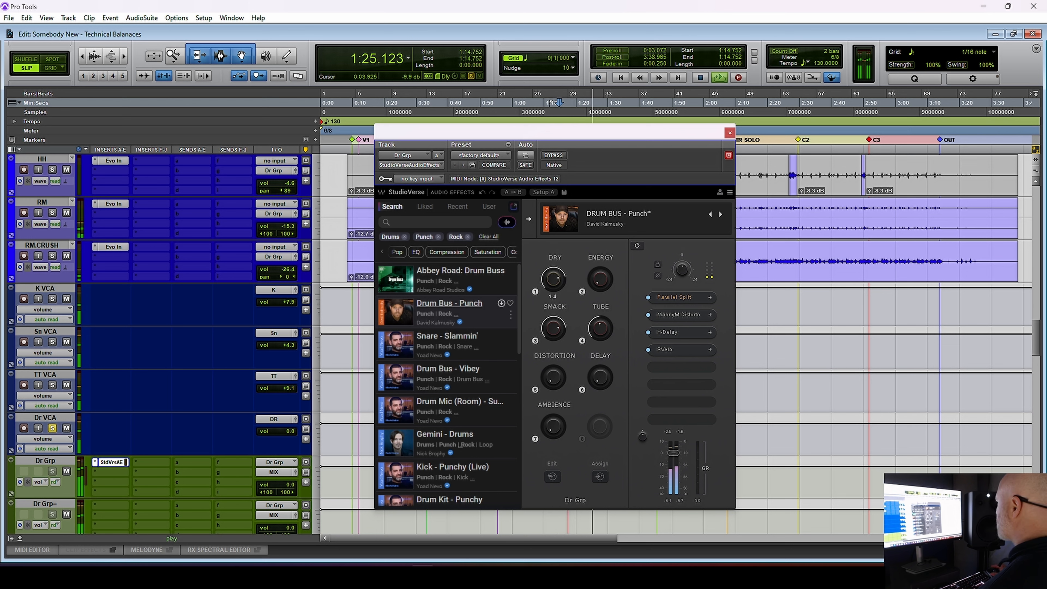
left_click_drag(553, 280, 553, 289)
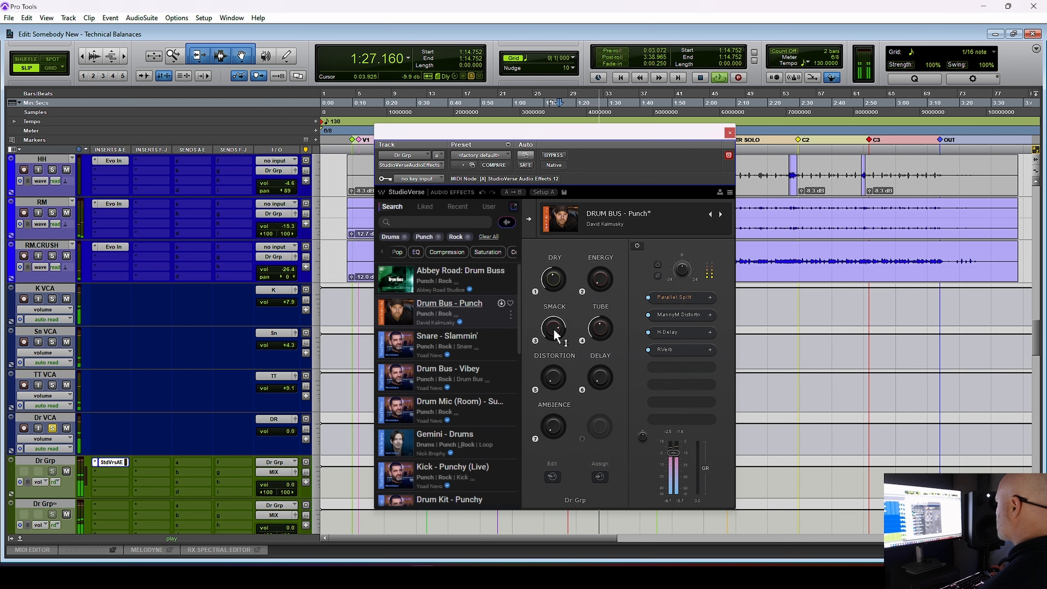
left_click_drag(554, 330, 554, 318)
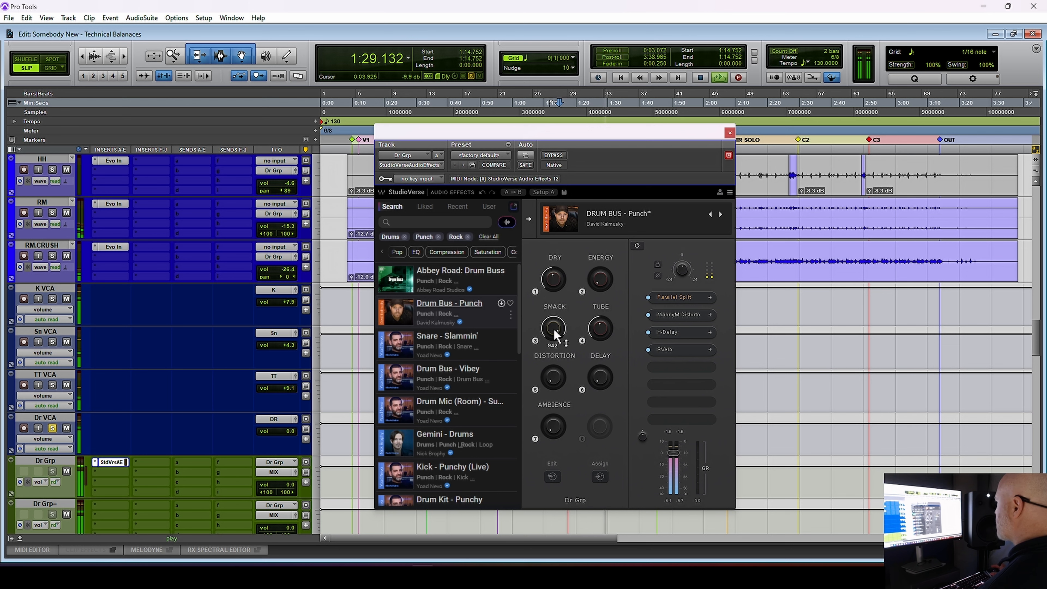
left_click(66, 514)
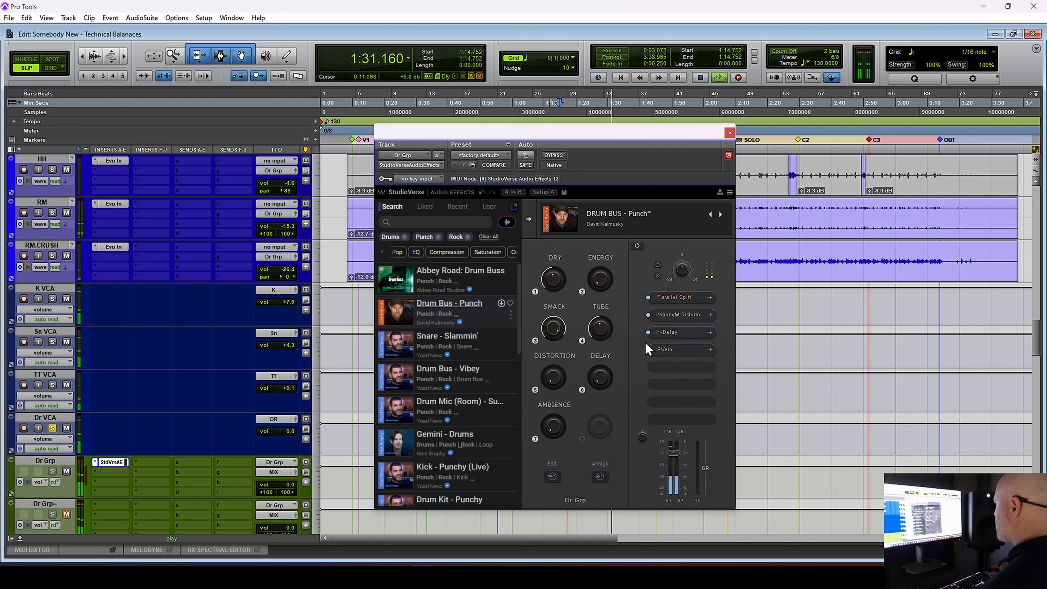
Adjust the ENERGY, TUBE, SMACK, AMBIENCE, DISTORTION and DELAY macros of Drum Bus - Punch during playback, trying ENERGY at 1000.
left_click_drag(560, 288, 600, 266)
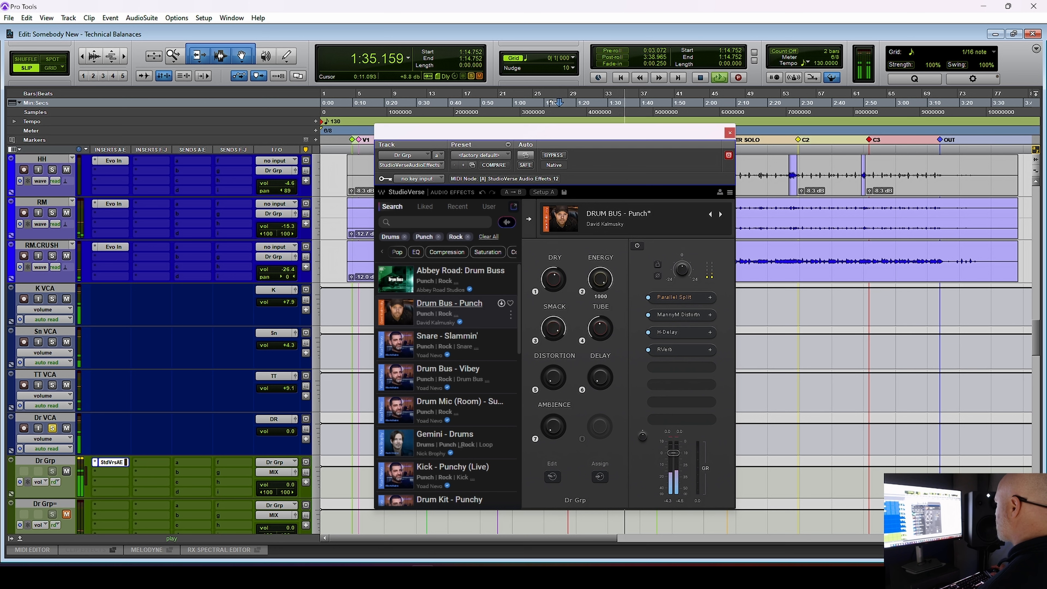
left_click_drag(598, 343, 553, 334)
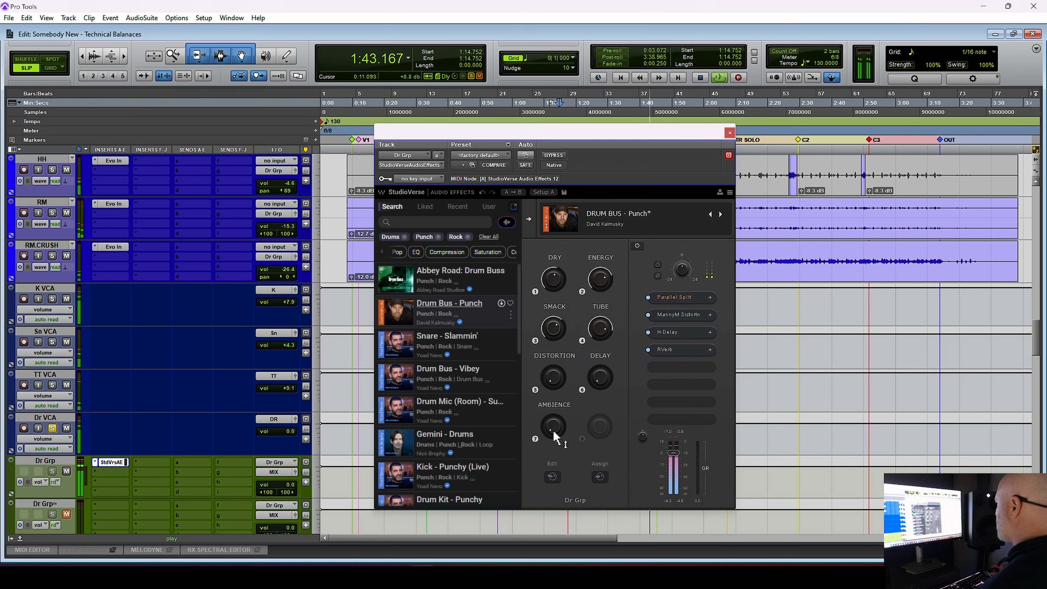
left_click_drag(554, 431, 553, 431)
left_click_drag(554, 379, 600, 371)
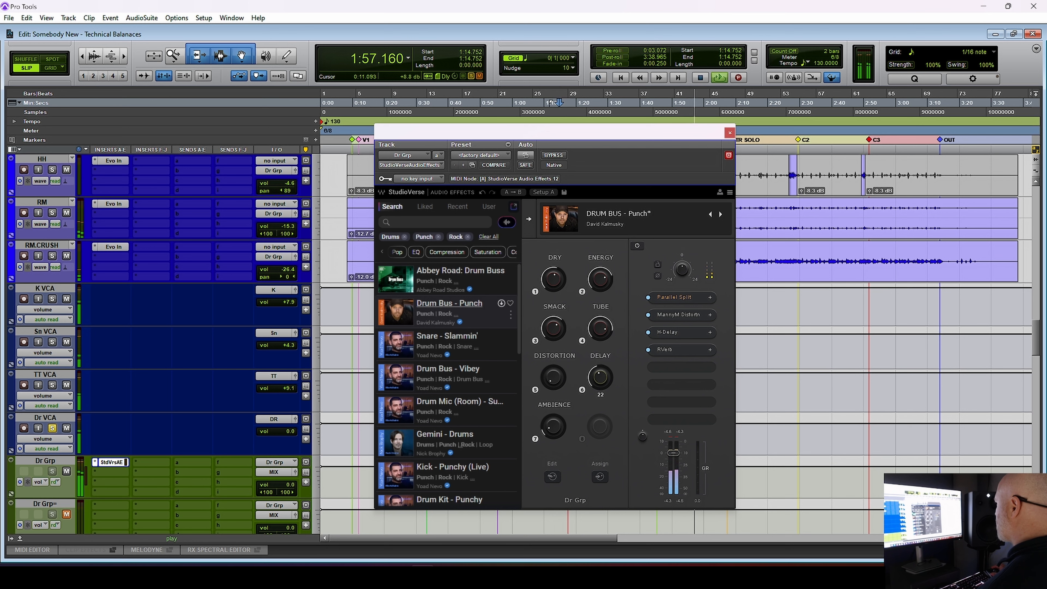
Add the Crisp tag to the filter and audition the Abbey Road: Drum Buss preset on the drums.
key("space")
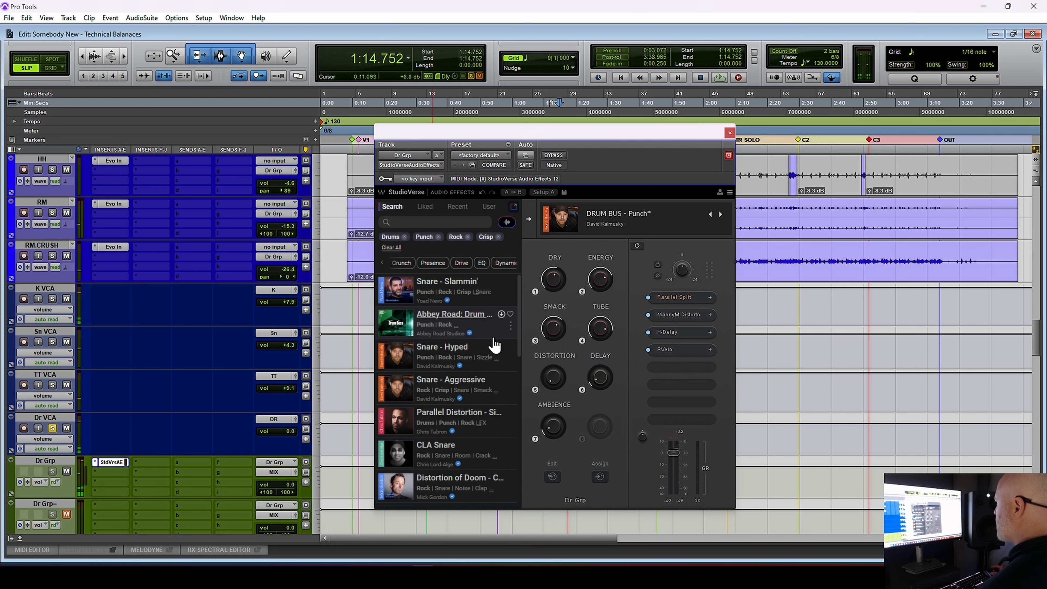
left_click(501, 314)
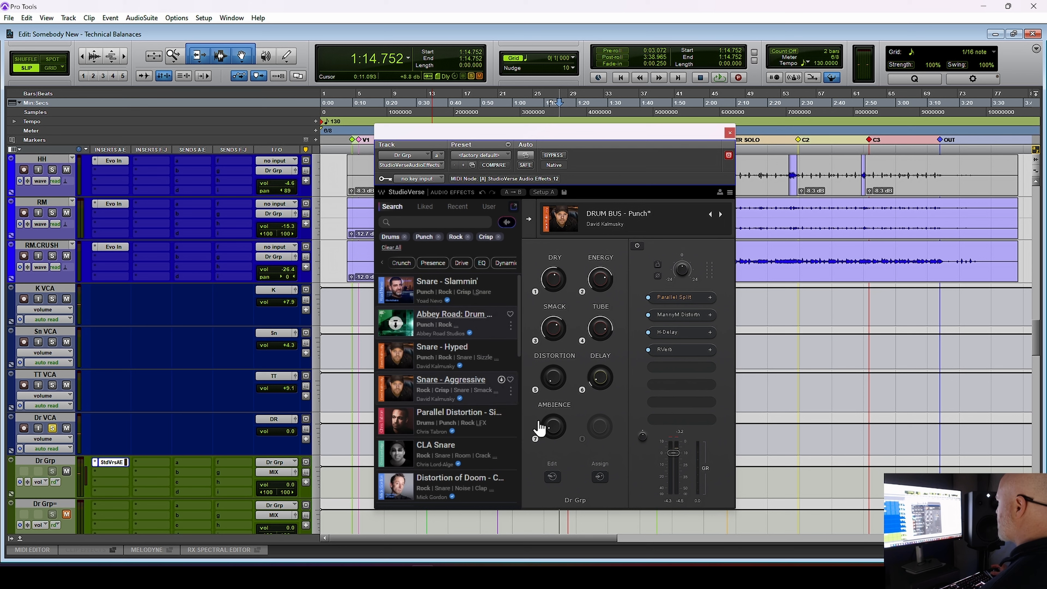
key("space")
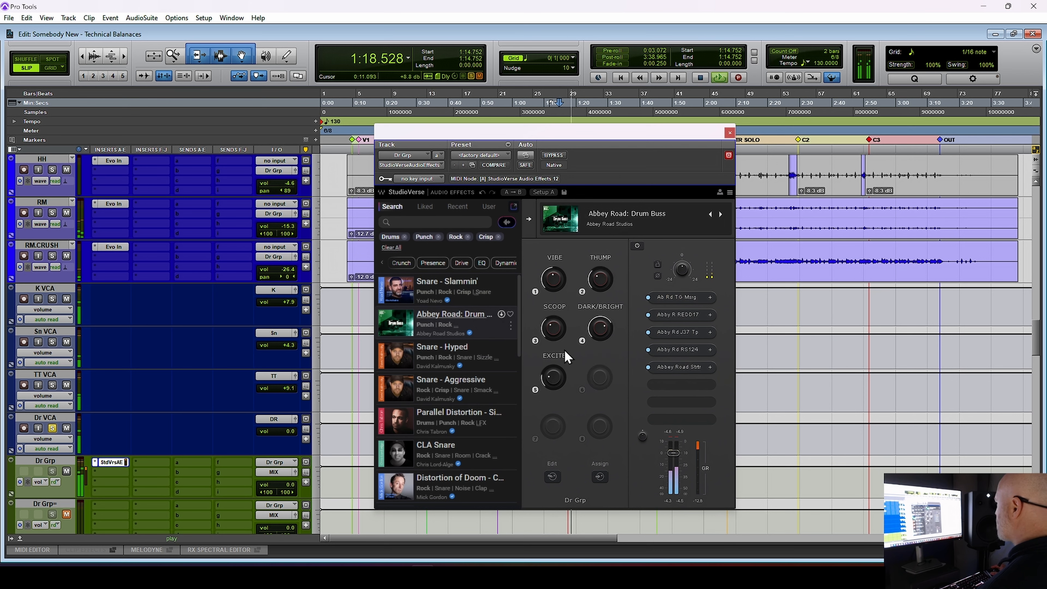
Adjust the VIBE, THUMP and DARK/BRIGHT macros of Abbey Road: Drum Buss and raise EXCITE while the drums play.
left_click_drag(555, 280, 554, 268)
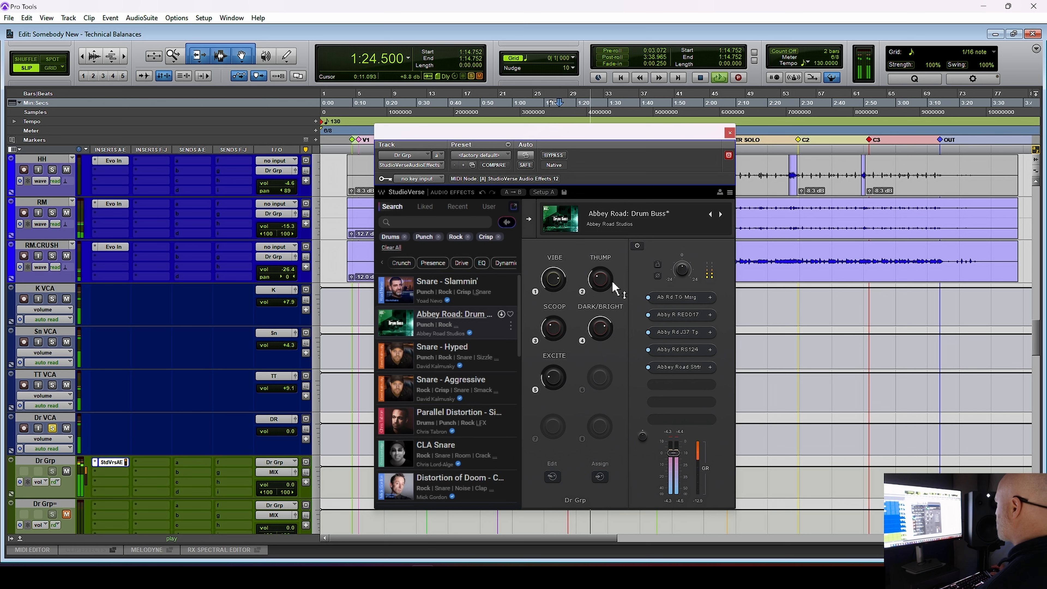
left_click_drag(601, 280, 601, 274)
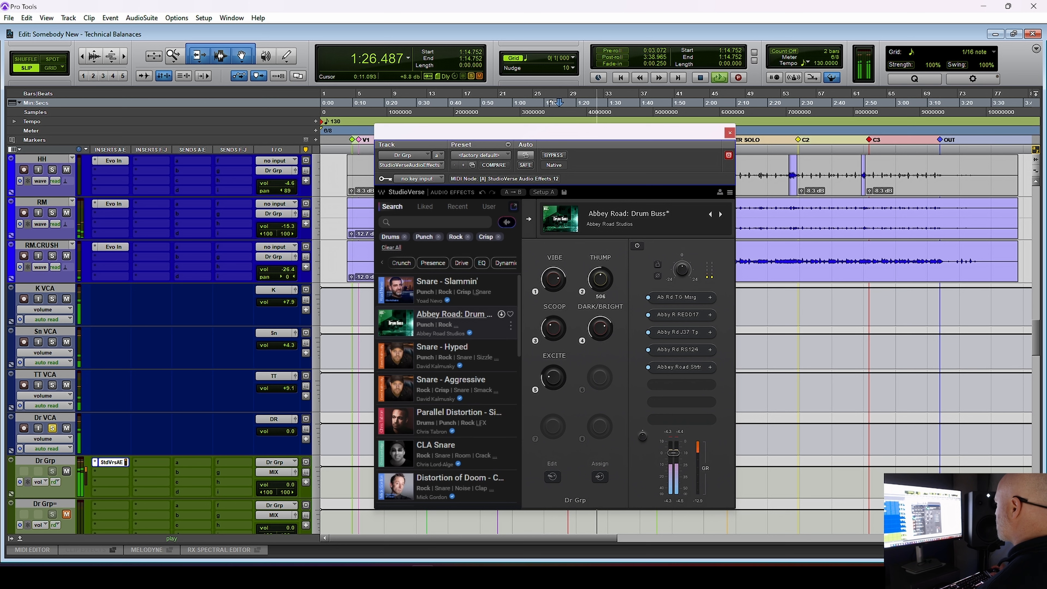
left_click_drag(600, 328, 600, 324)
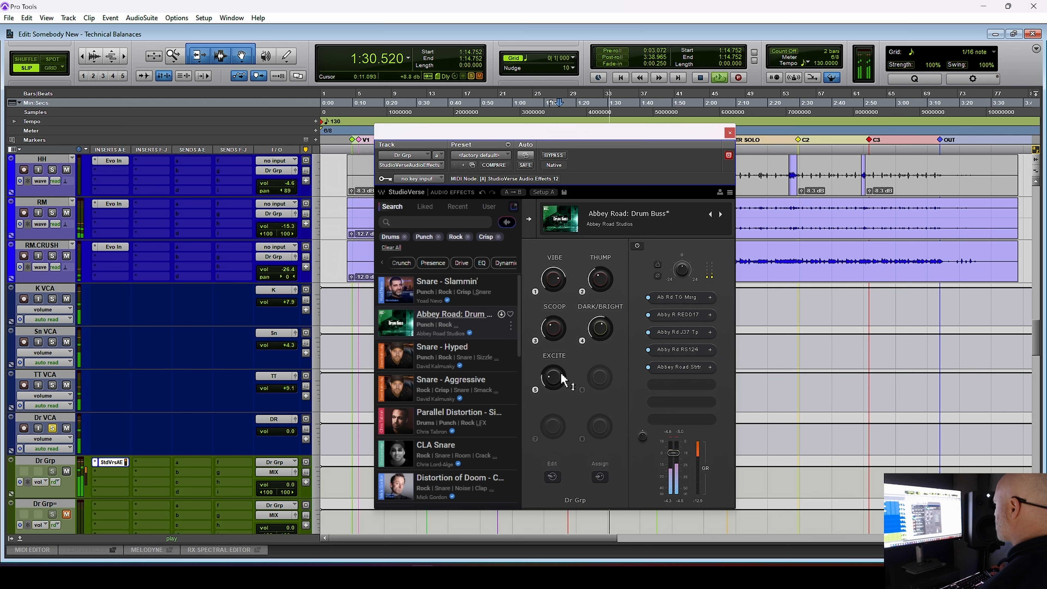
left_click_drag(553, 376, 553, 371)
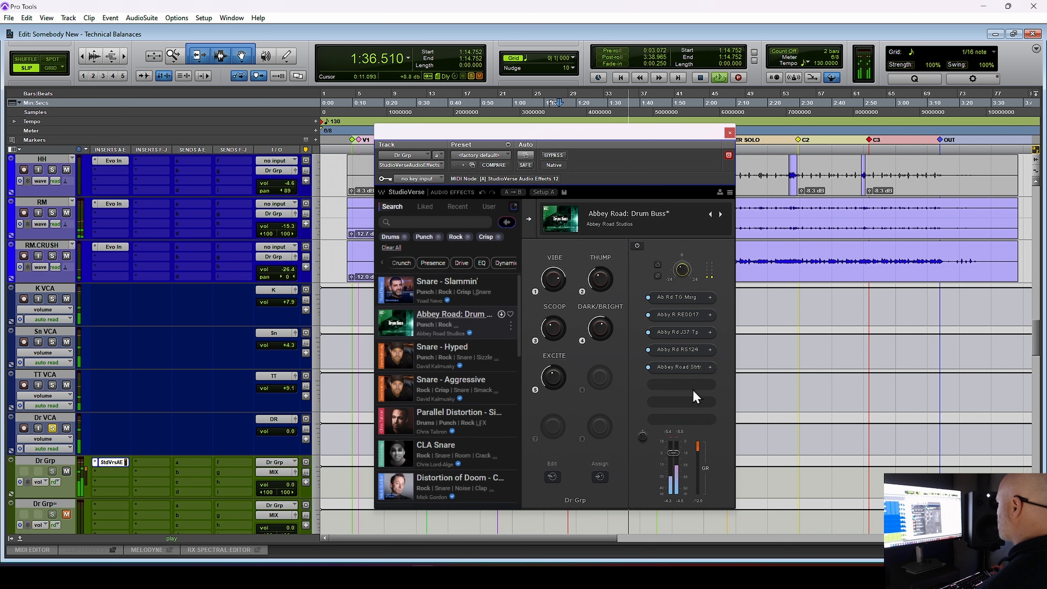
Raise the plugin's output fader, adjust its input gain while listening, and stop playback.
left_click_drag(675, 454, 674, 450)
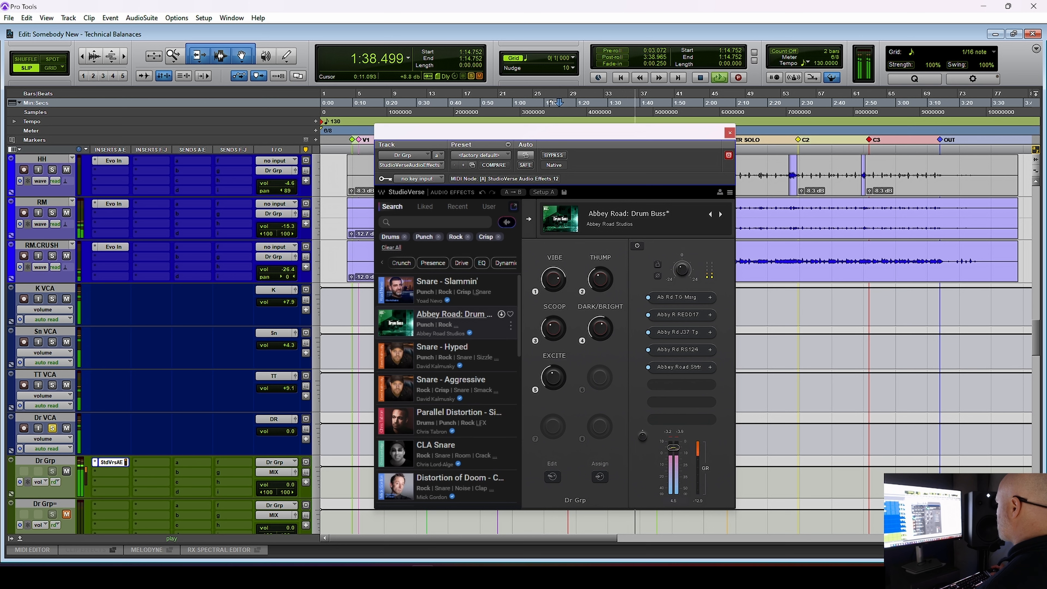
mouse_move(682, 268)
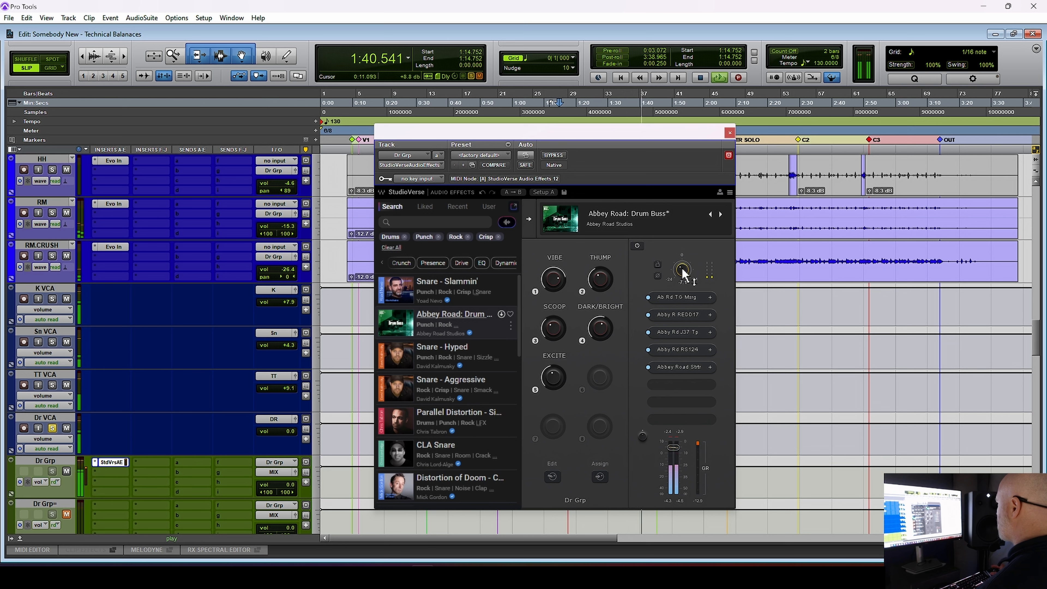
key("space")
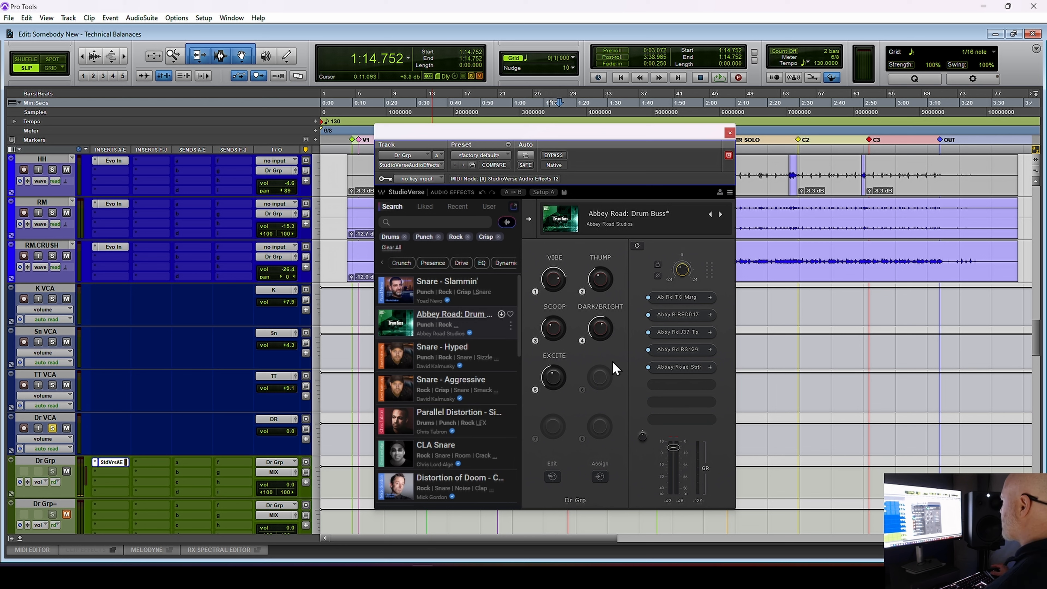
Play the drums and fine-tune the EXCITE macro to about 25.7 and the SCOOP macro to about -4.40.
key("space")
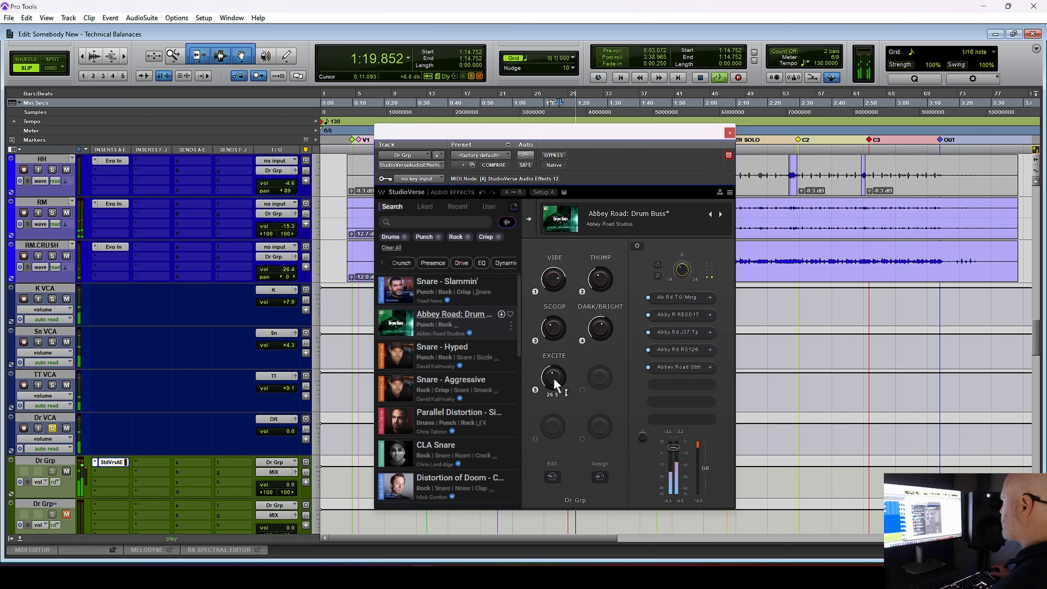
left_click_drag(554, 383, 554, 382)
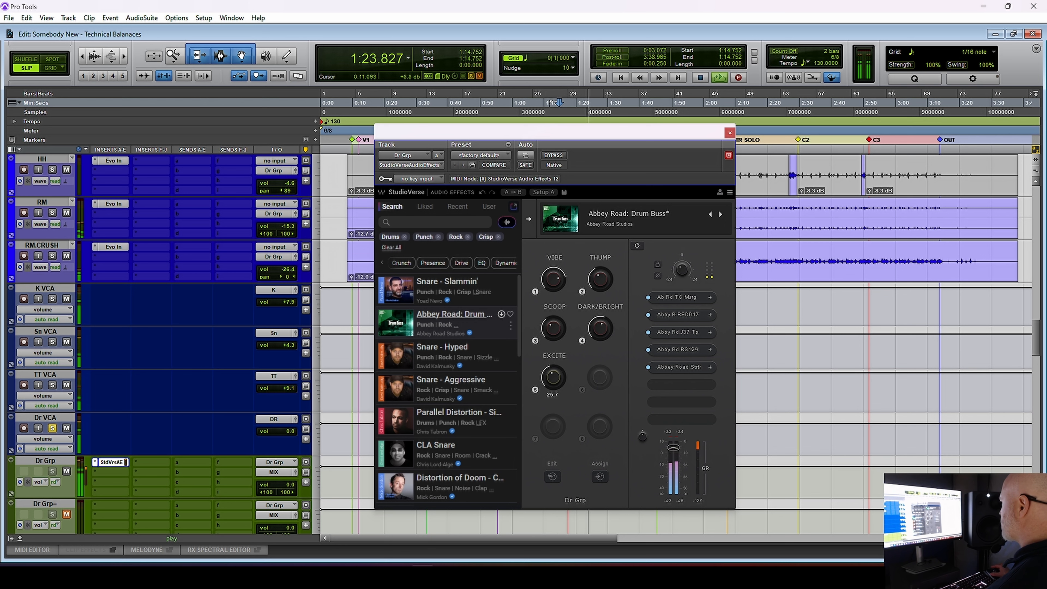
left_click_drag(554, 329, 554, 335)
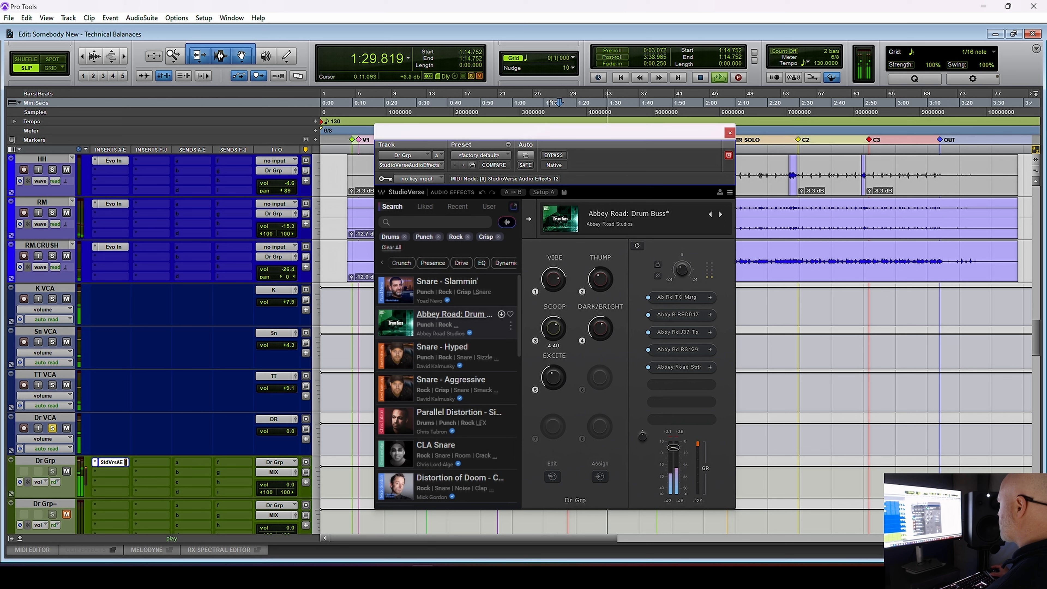
left_click_drag(554, 336, 554, 335)
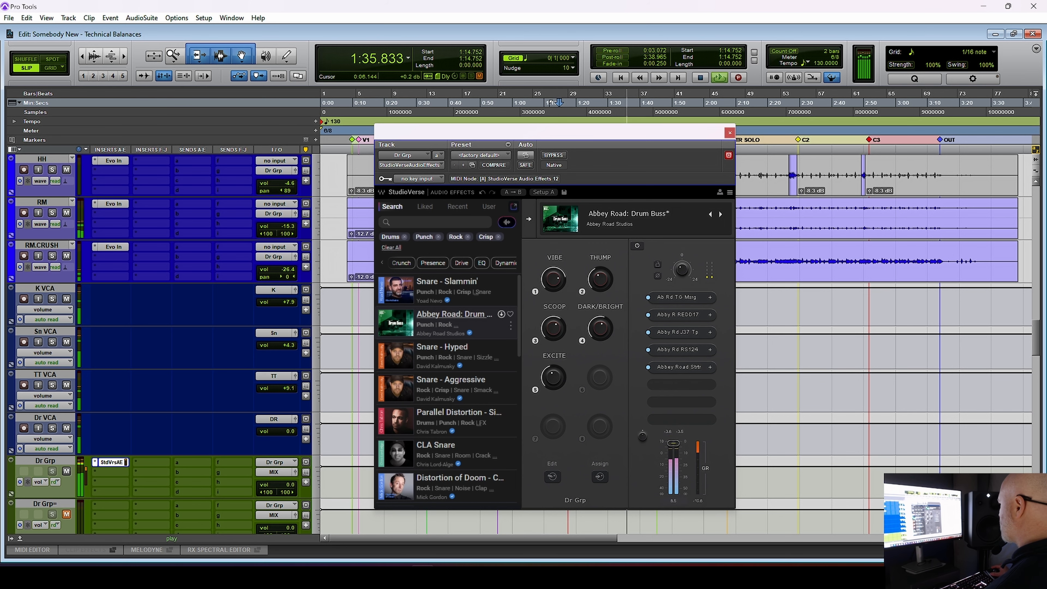
Lower the RIDE track's volume to -1.2 and fine-tune the SCOOP and THUMP macros while the drums play.
scroll(142, 339, "up", 4)
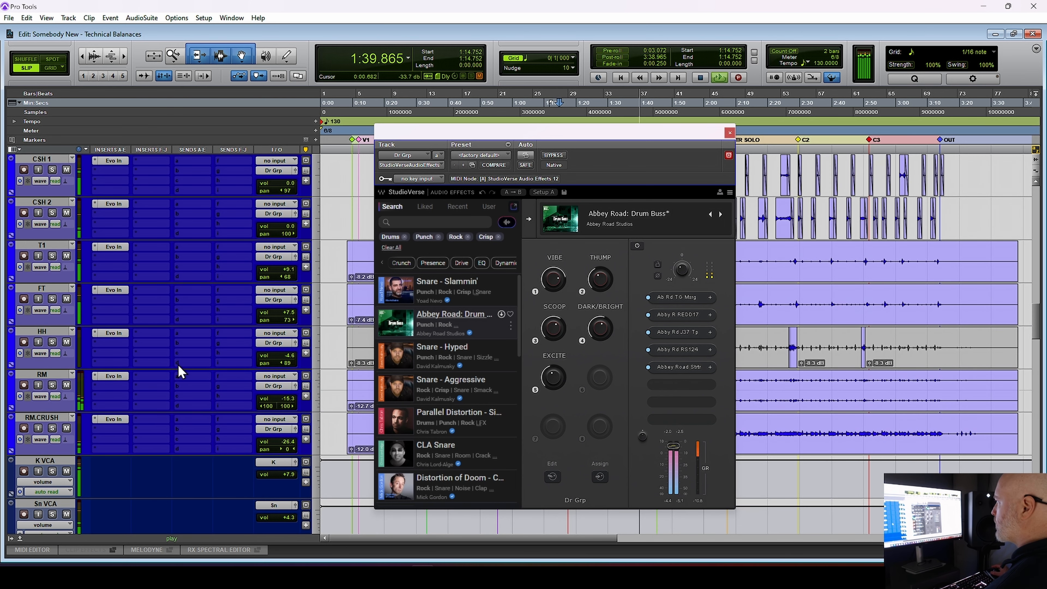
scroll(179, 365, "up", 2)
scroll(156, 406, "up", 3)
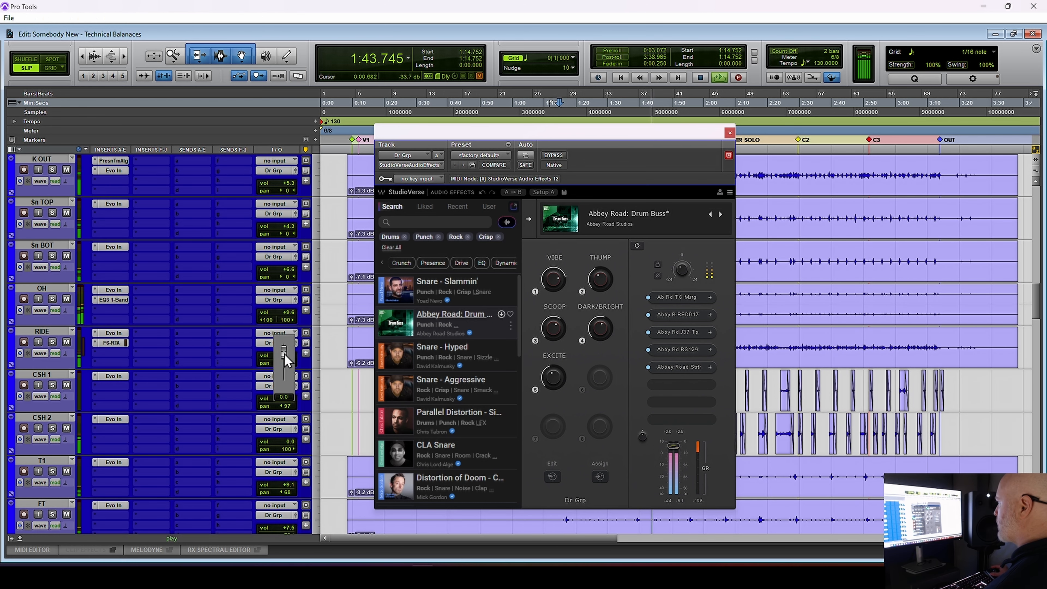
left_click_drag(287, 358, 289, 368)
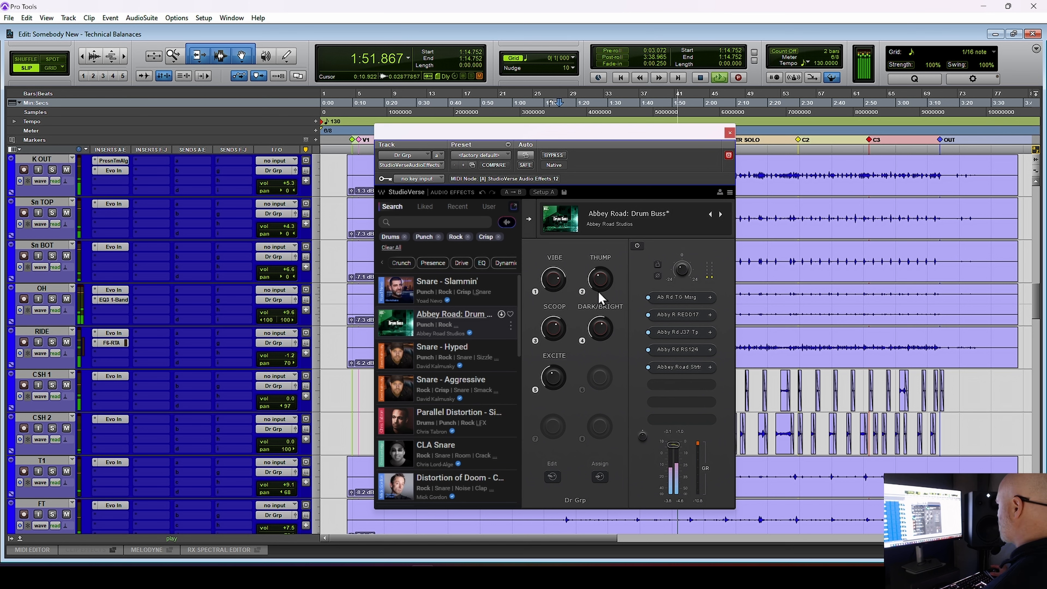
left_click_drag(551, 332, 548, 328)
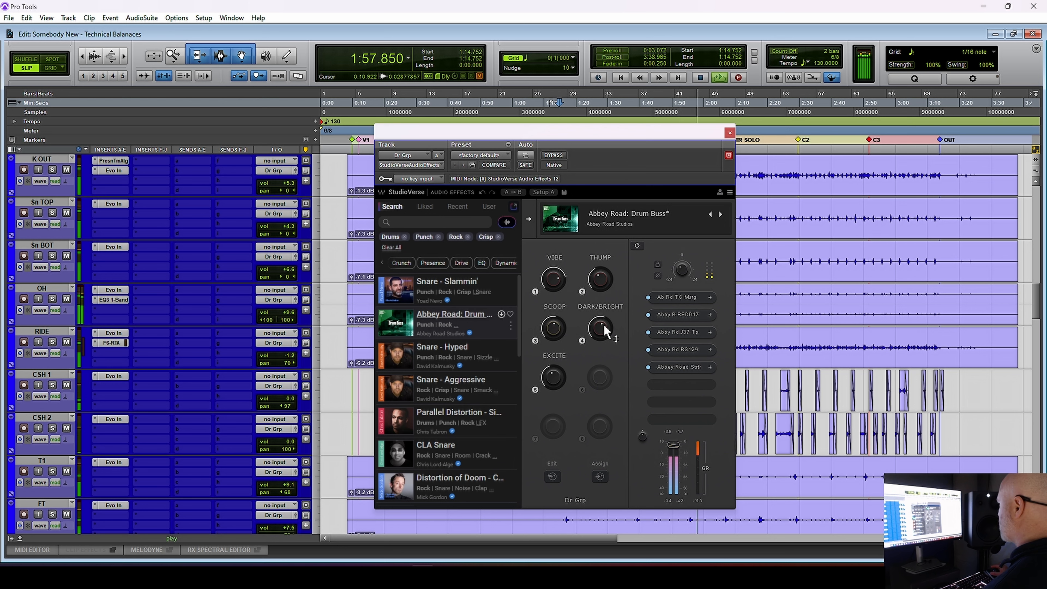
left_click_drag(600, 278, 600, 268)
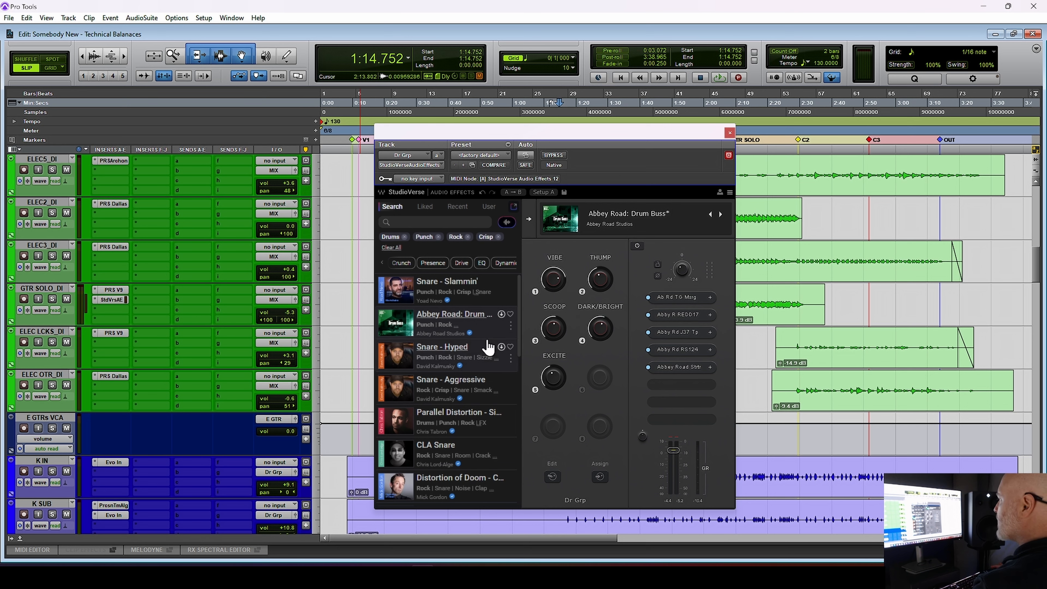
Close the drum group's plugin window and solo the PNO 1 track.
scroll(185, 366, "down", 5)
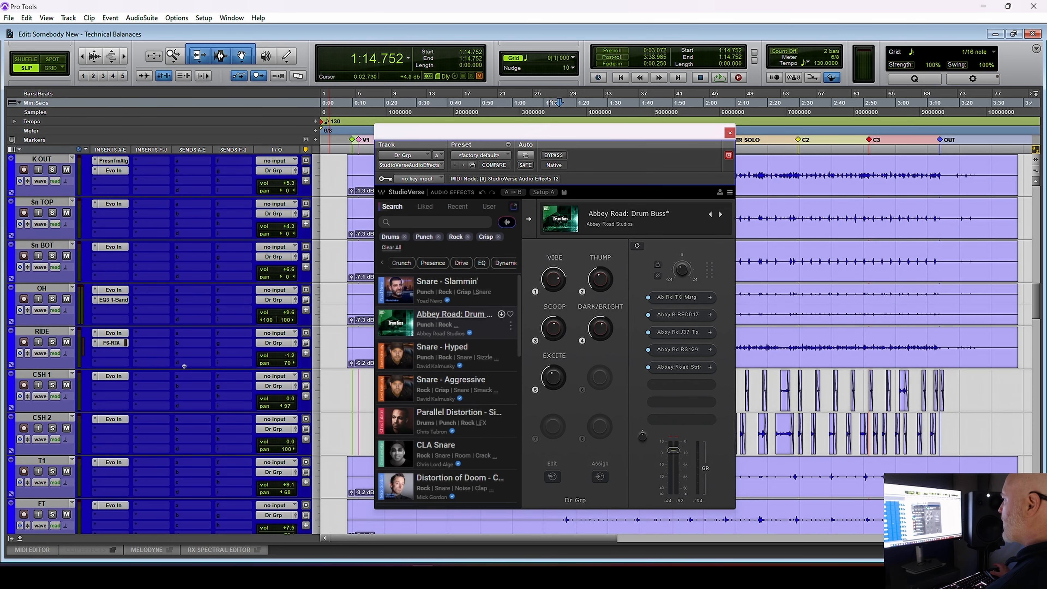
scroll(184, 366, "down", 4)
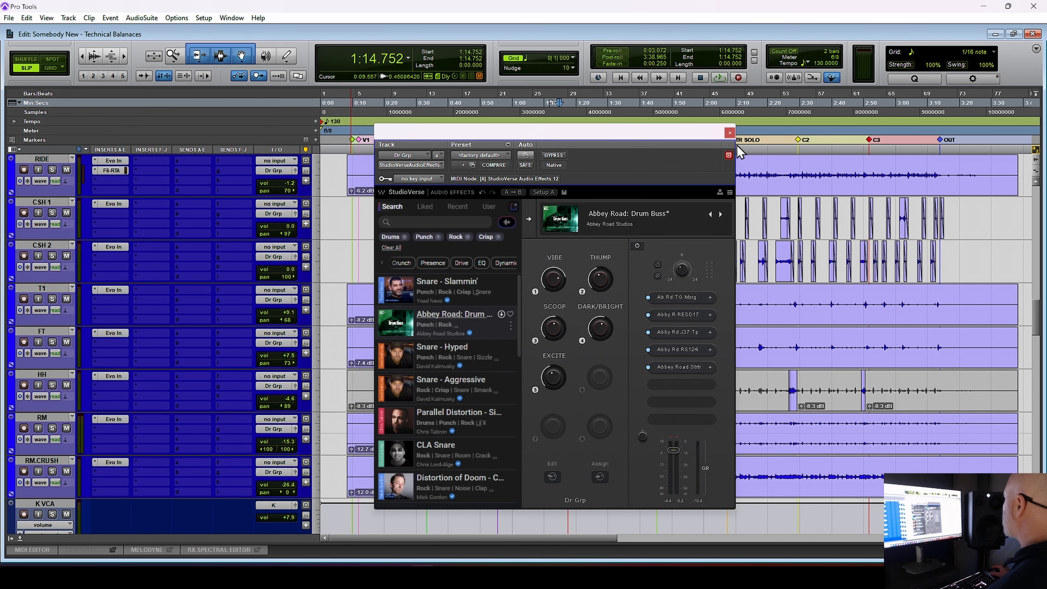
left_click(730, 132)
scroll(215, 353, "down", 8)
scroll(215, 353, "down", 12)
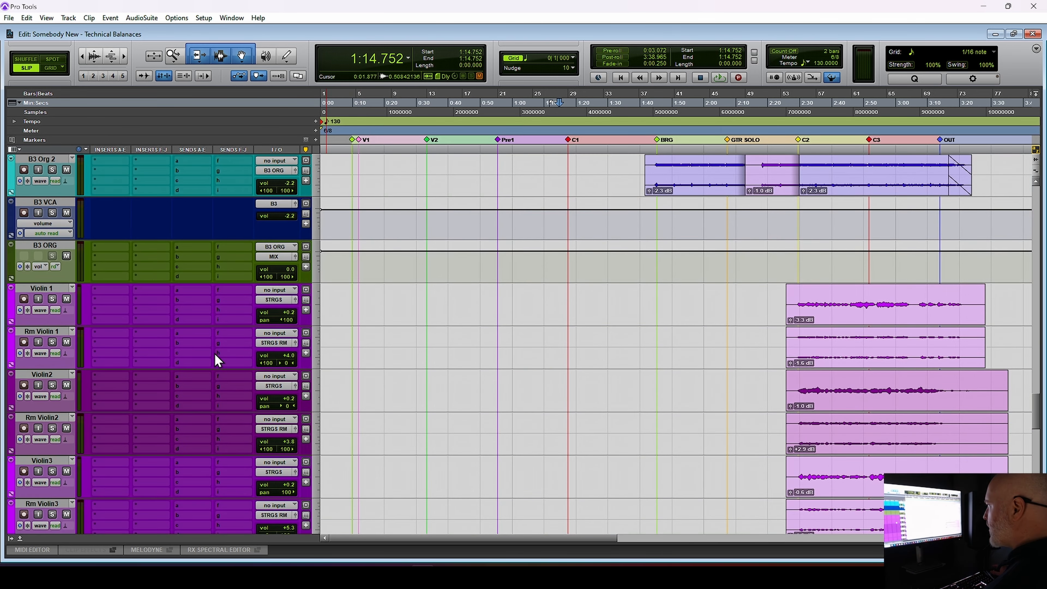
scroll(215, 354, "up", 8)
left_click(52, 385)
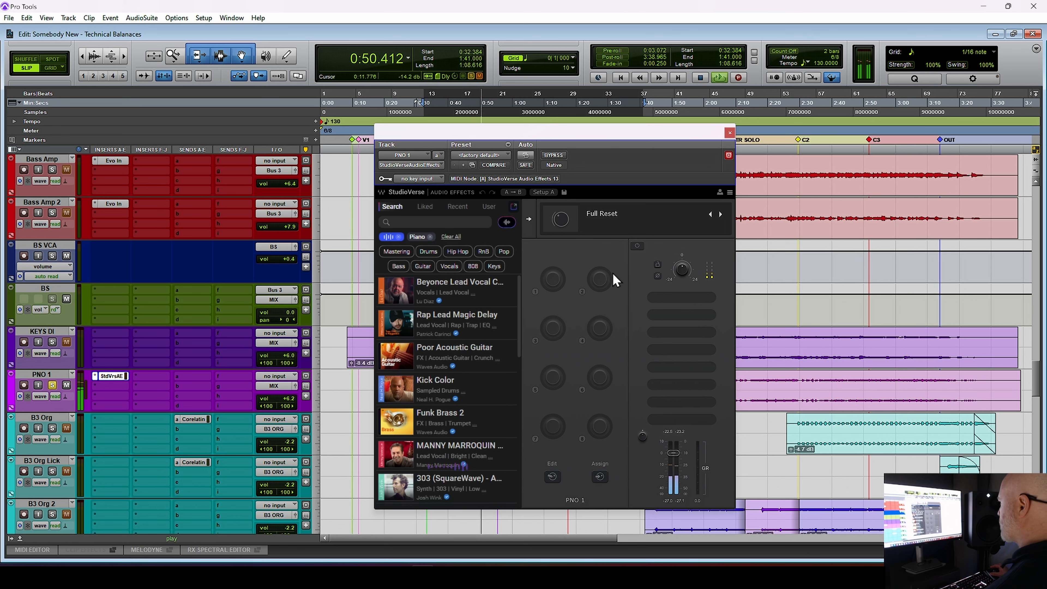
Stop playback, try the Mellow Piano preset on PNO 1, and replace it with Jazz Warm Piano.
key("space")
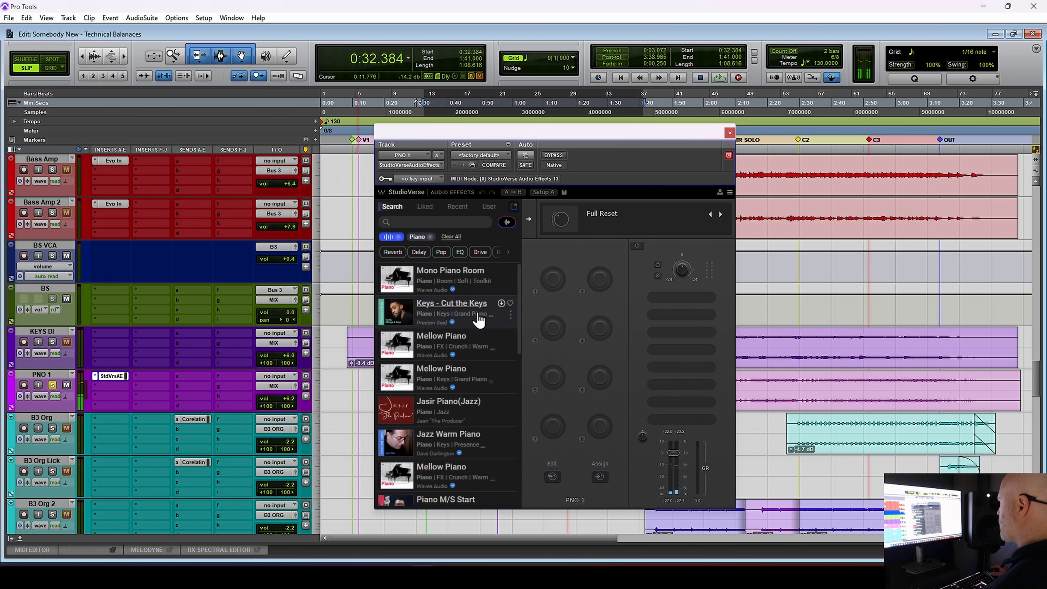
left_click(441, 335)
mouse_move(491, 446)
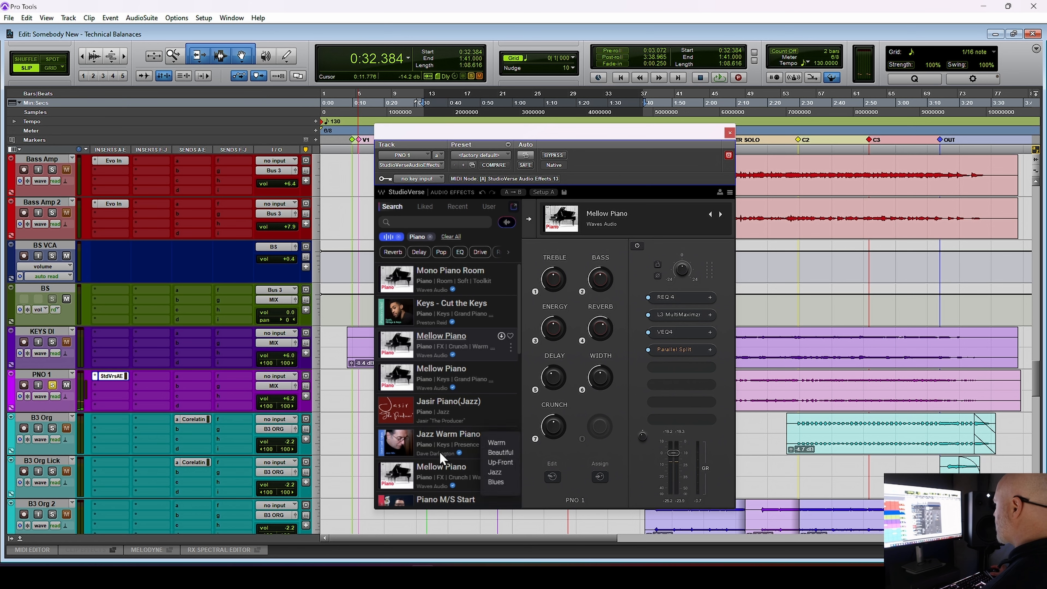
left_click(507, 451)
Play the soloed piano and compare the sound with the plugin bypassed and active.
key("space")
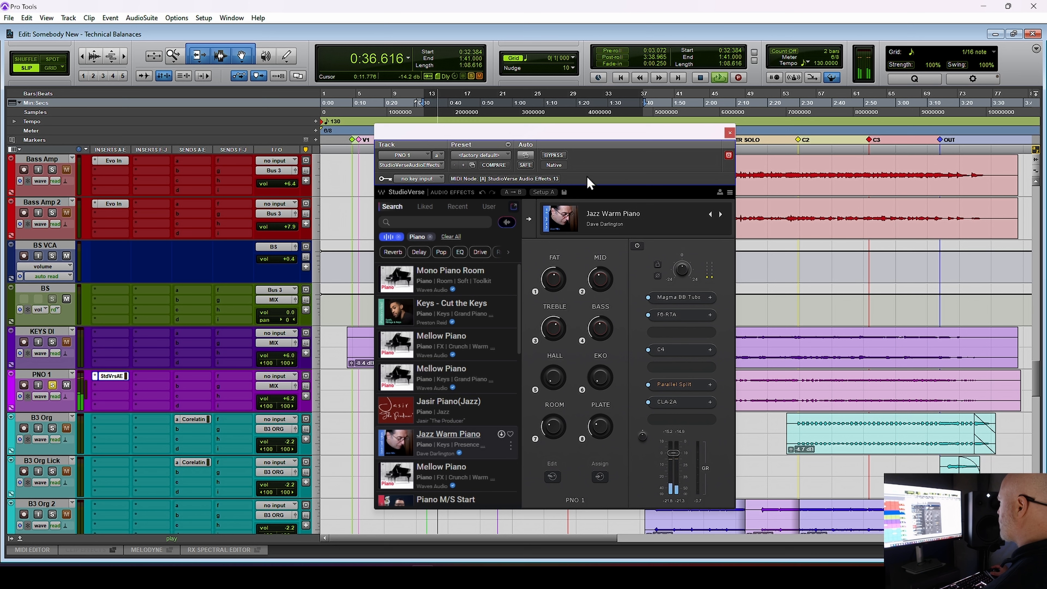
left_click(557, 156)
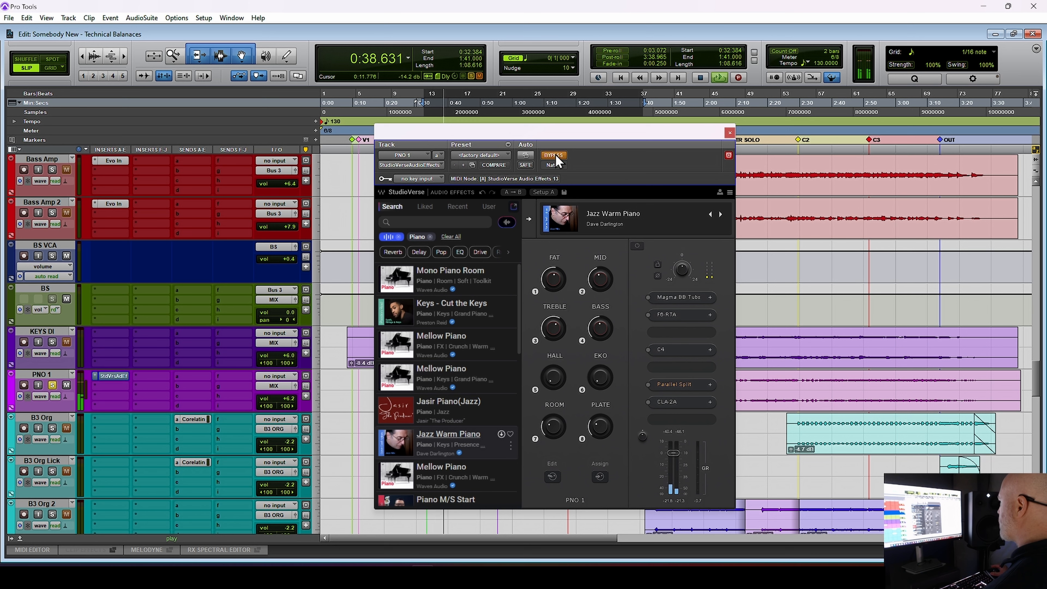
left_click(554, 156)
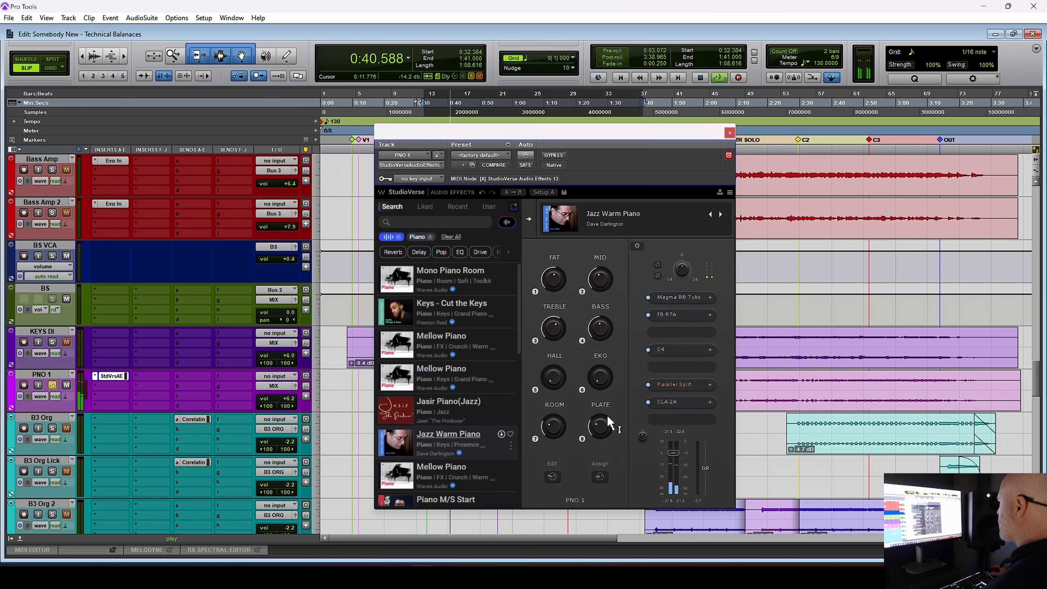
Adjust the PLATE, ROOM, FAT, MID, BASS and TREBLE macros of Jazz Warm Piano while the piano plays.
mouse_move(602, 428)
left_mouse_down()
mouse_move(603, 437)
mouse_move(600, 425)
left_mouse_up()
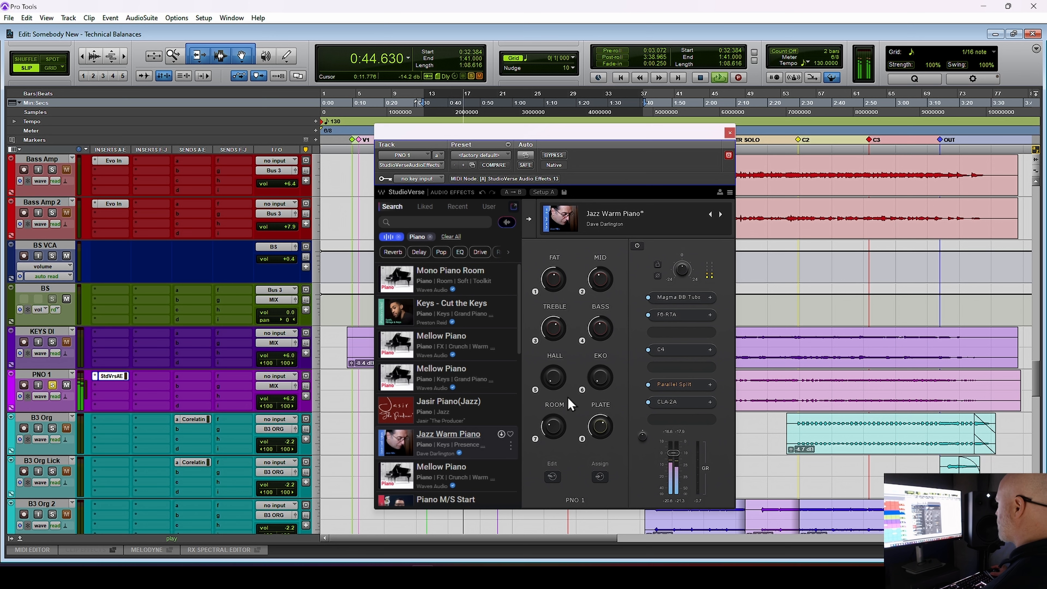
left_click_drag(556, 415, 557, 414)
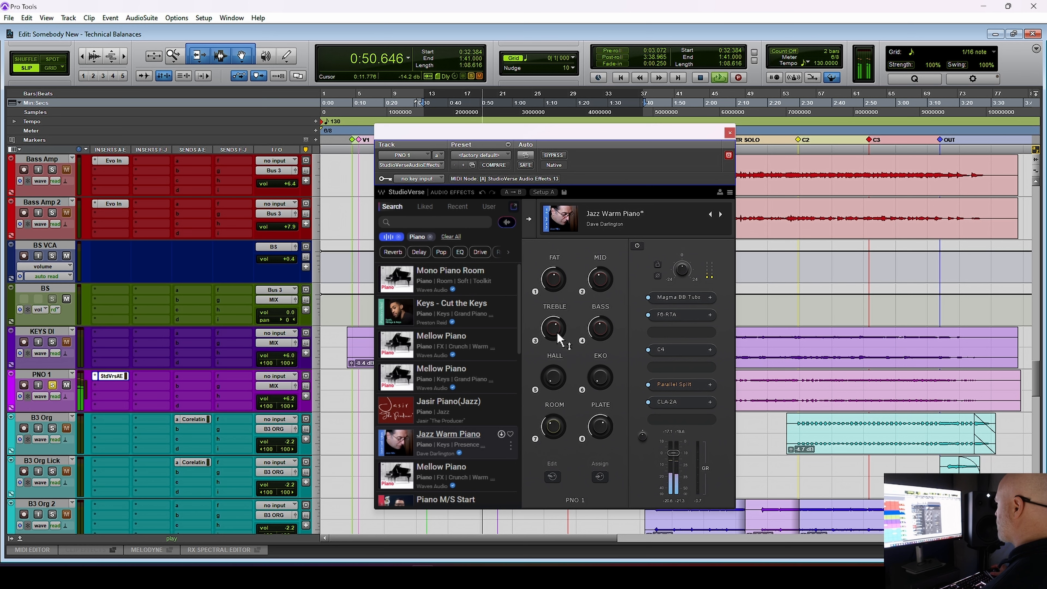
left_click_drag(557, 278, 600, 280)
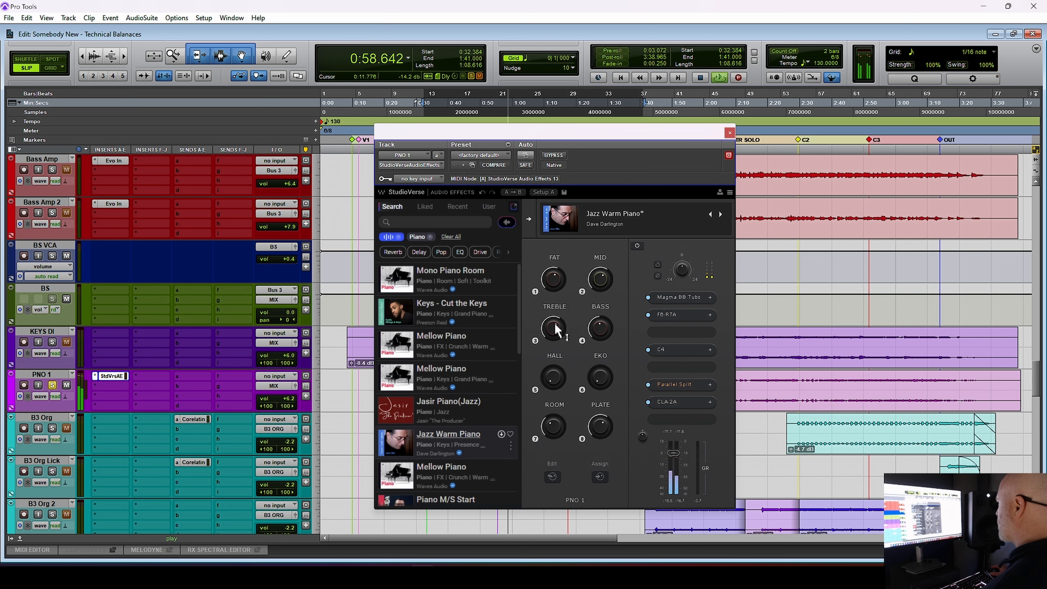
left_click_drag(600, 328, 554, 333)
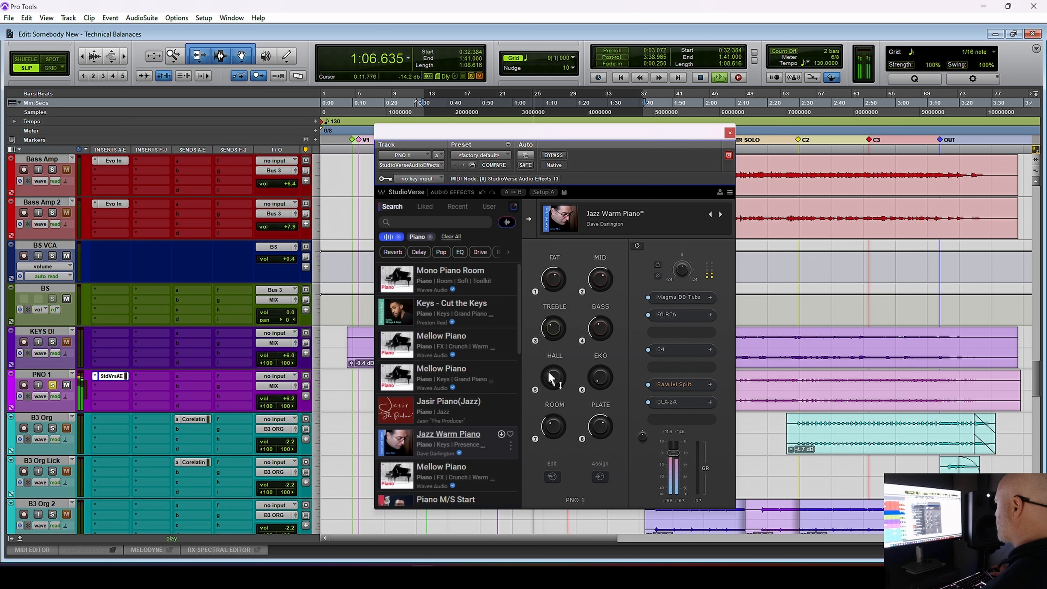
Lower the HALL macro to about -26 and the ROOM macro to about -25, and stop playback.
left_click_drag(557, 377, 557, 381)
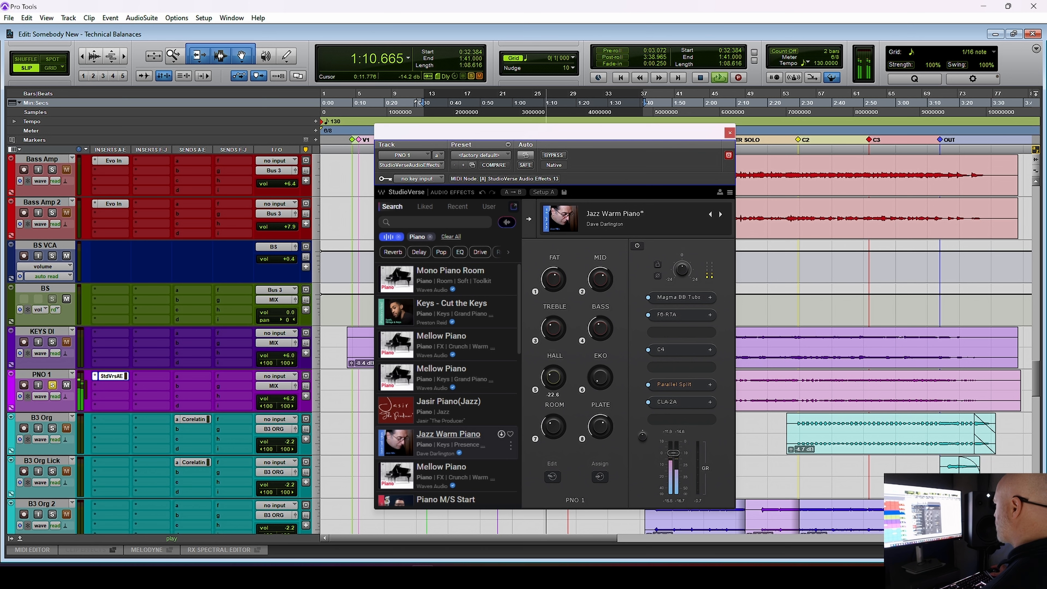
left_click_drag(558, 379, 558, 383)
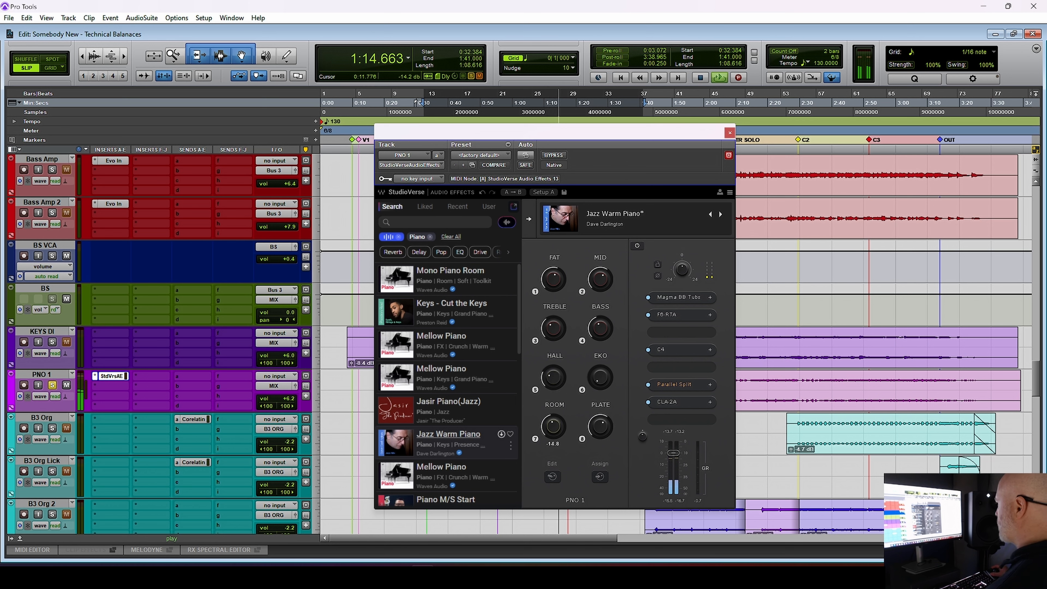
left_click_drag(553, 427, 554, 435)
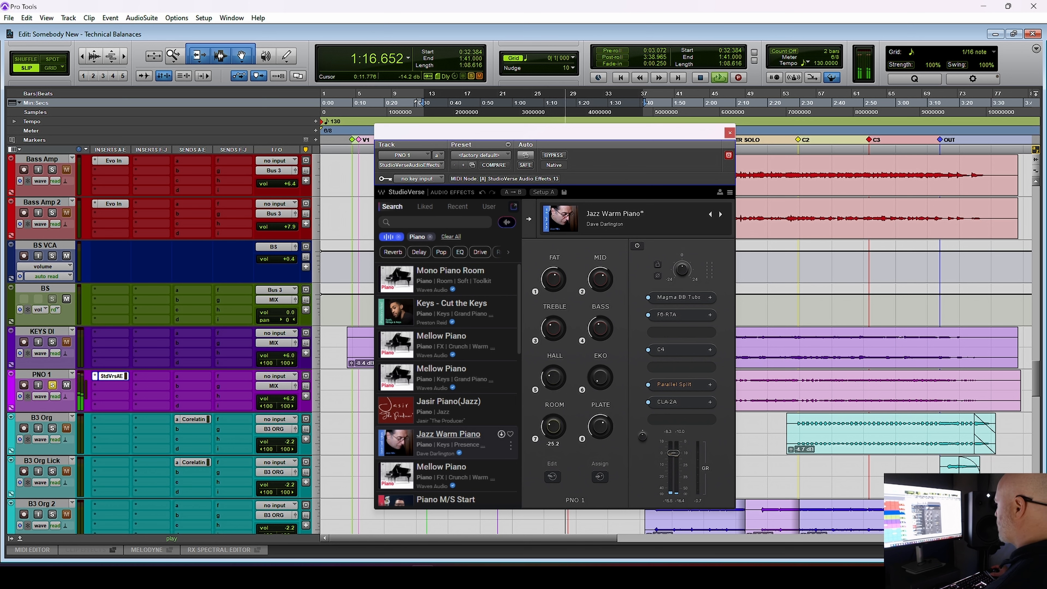
key("space")
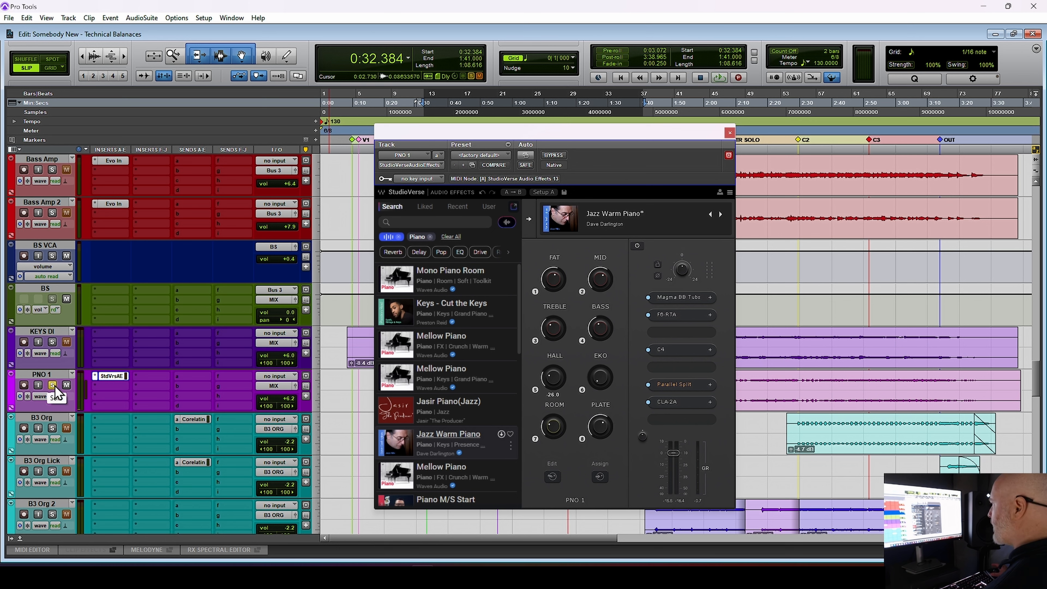
Unsolo PNO 1, play it within the full mix, and lower the plugin's output fader before stopping playback.
left_click(52, 385)
key("space")
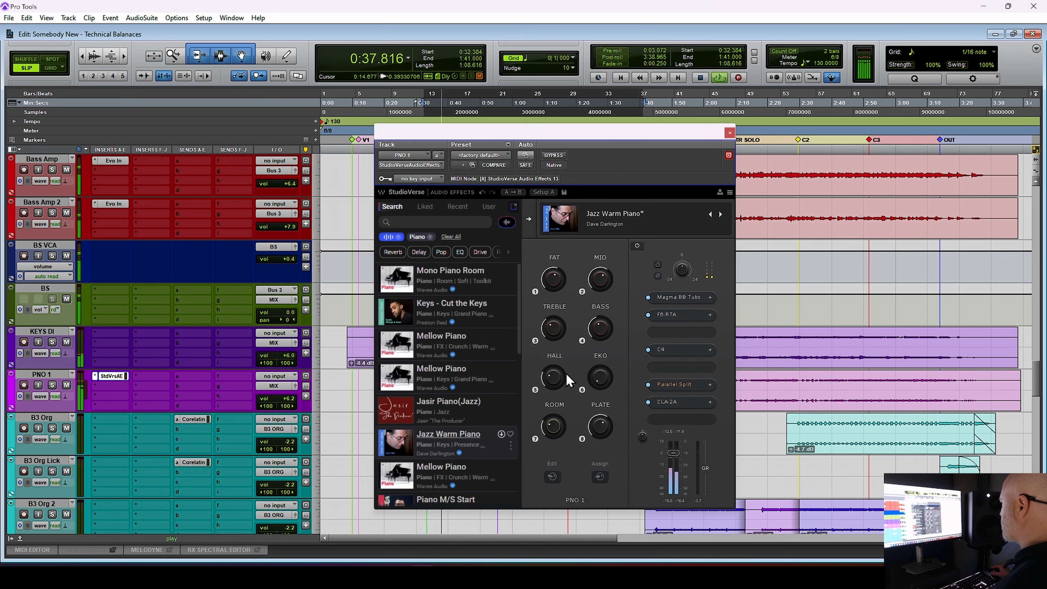
mouse_move(550, 378)
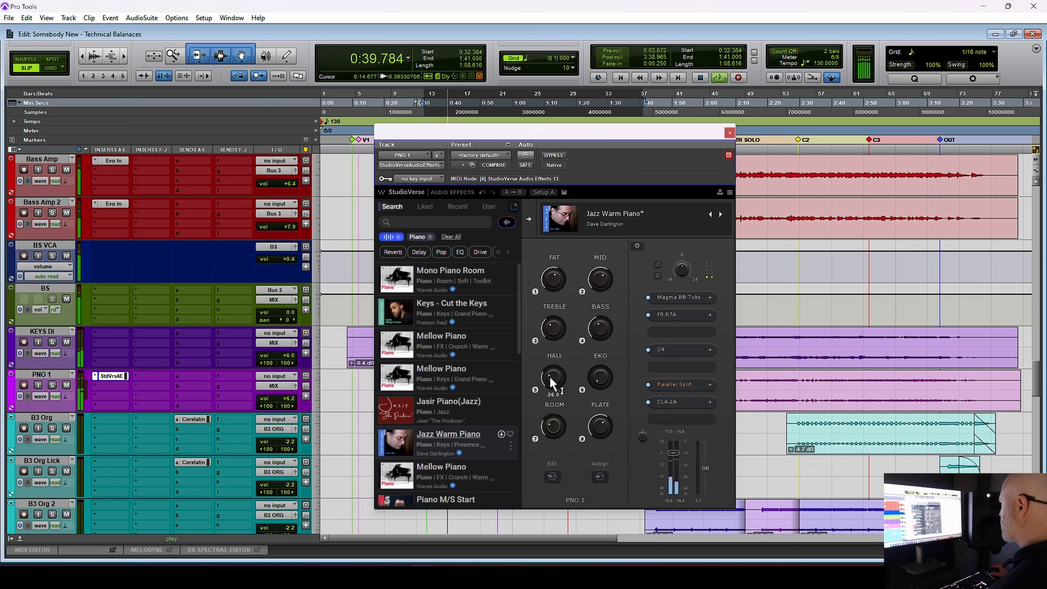
mouse_move(554, 276)
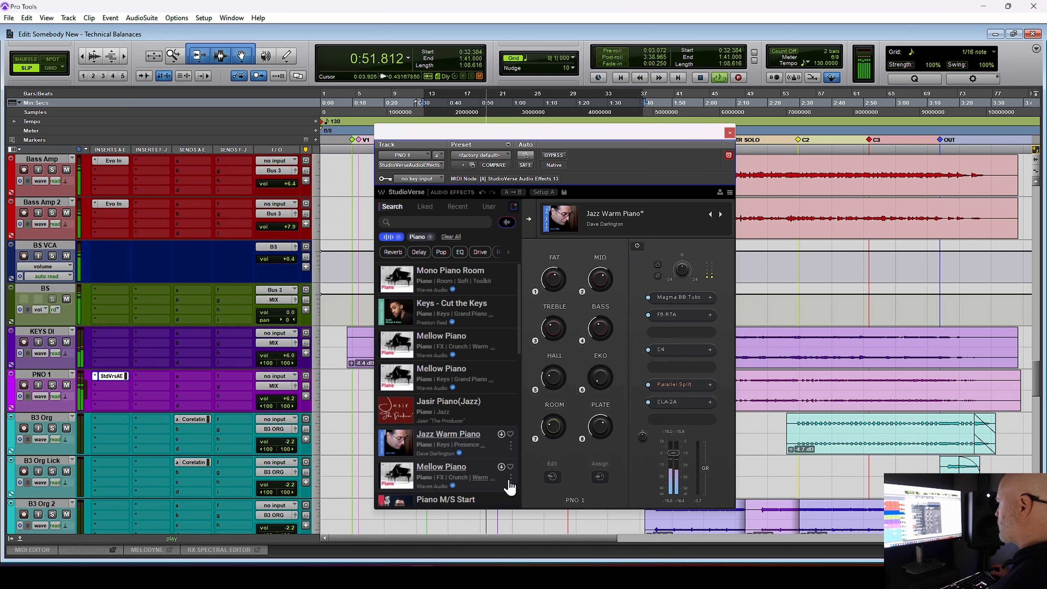
left_click_drag(674, 453, 676, 462)
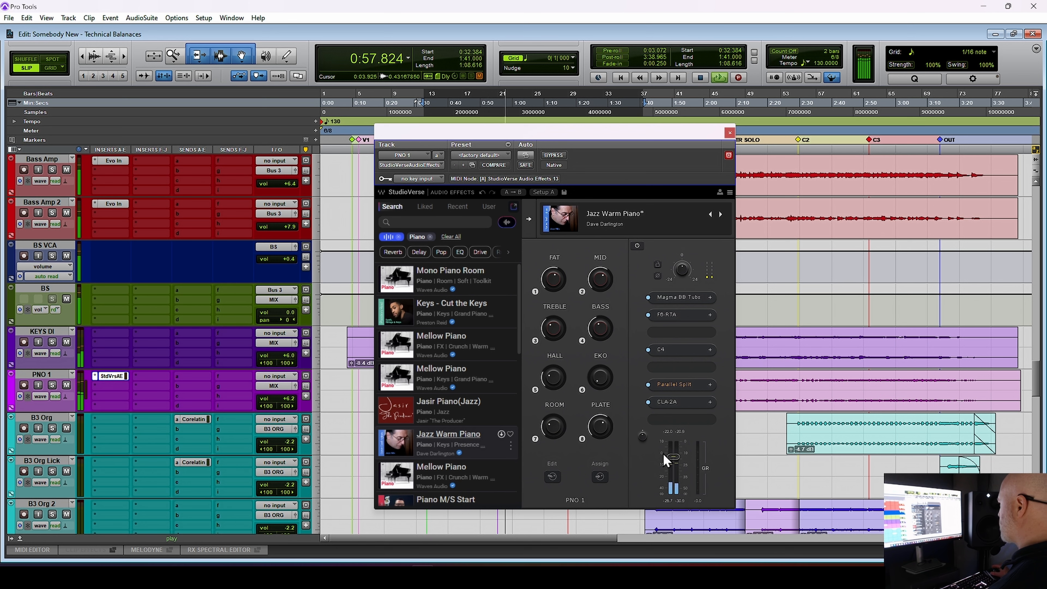
key("space")
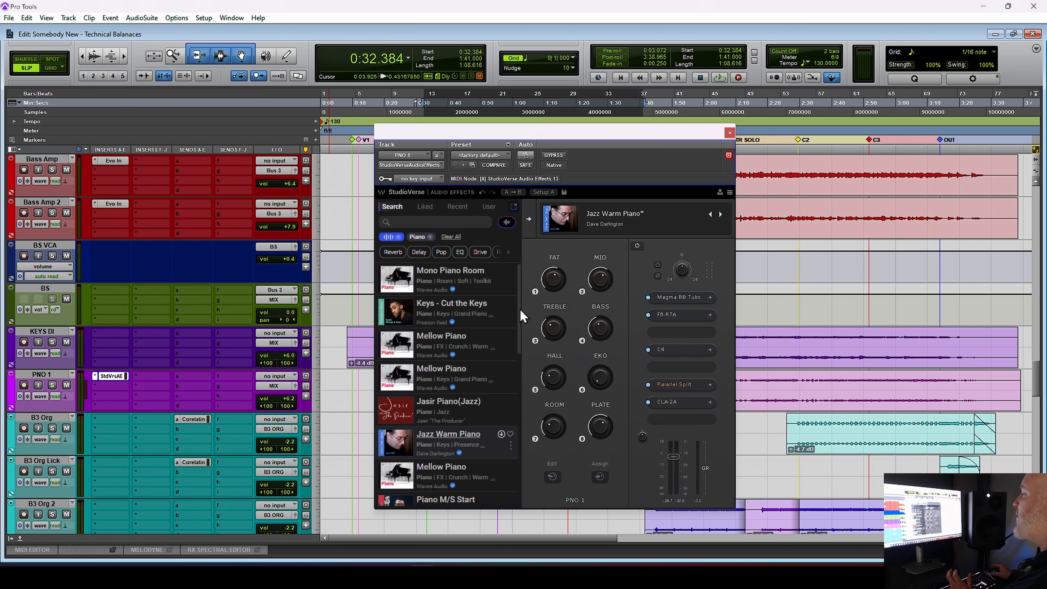
Open the macro editor from the ROOM macro to review the control assignments and ranges, and close it.
right_click(556, 429)
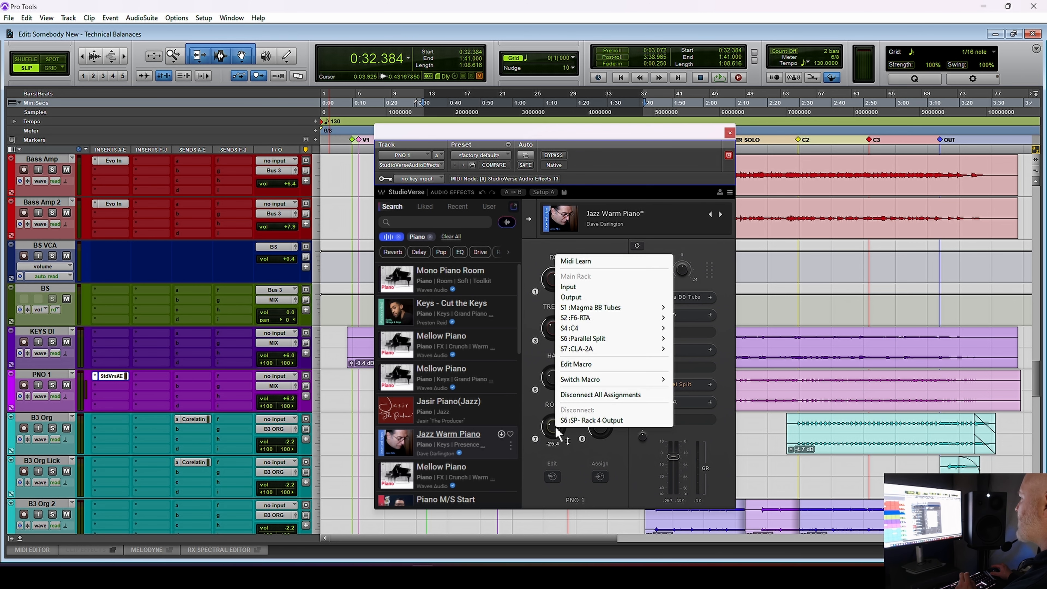
left_click(604, 363)
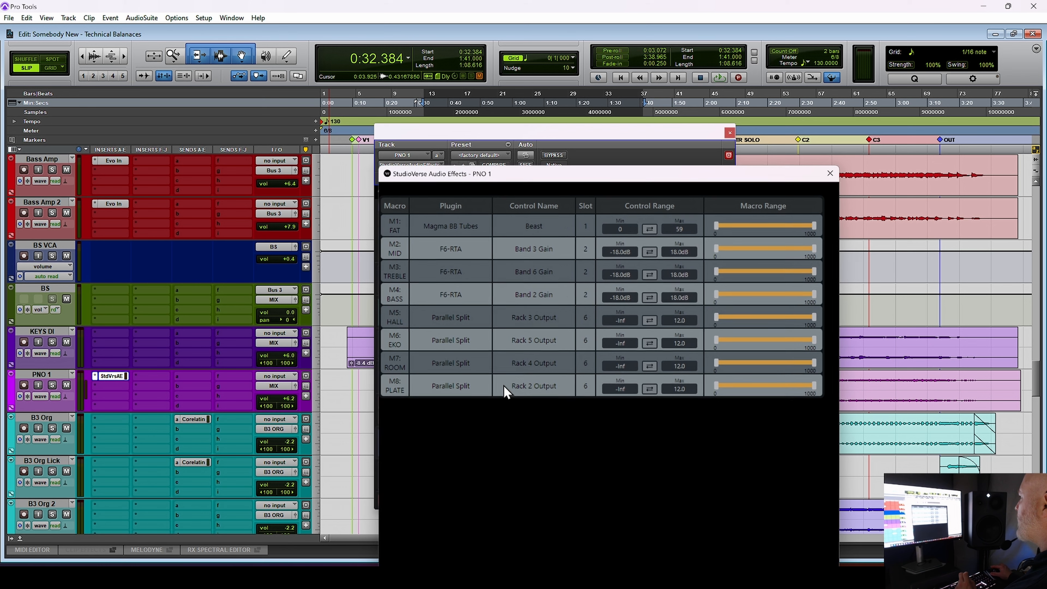
left_click(829, 179)
Inspect the Magma BB Tubes plugin in the chain, close it, and open the Parallel Split.
left_click(680, 300)
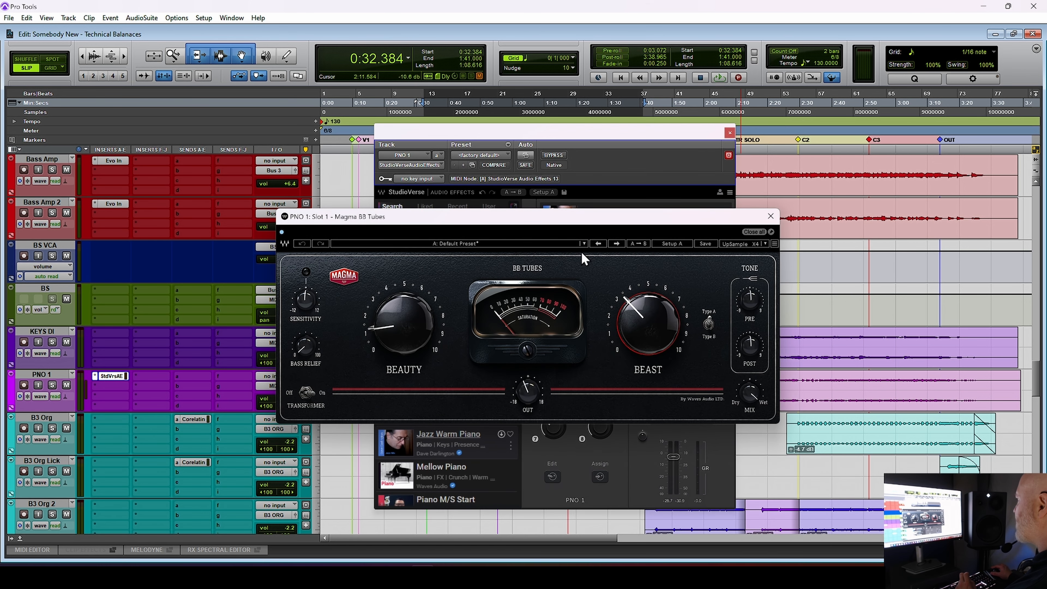
left_click(770, 216)
left_click(671, 386)
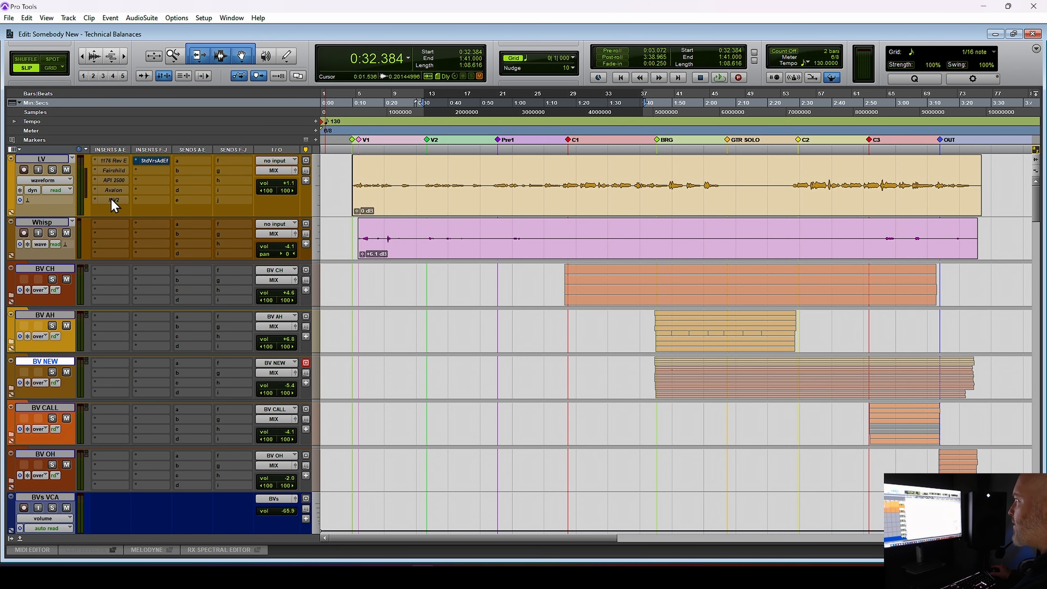
Reactivate the LV track's inactive inserts: MV2, Avalon, API 2500, Fairchild and 1176.
left_click(115, 188, "ctrl+super")
left_click(116, 181, "ctrl+super")
left_click(115, 171, "ctrl+super")
left_click(116, 161, "ctrl+super")
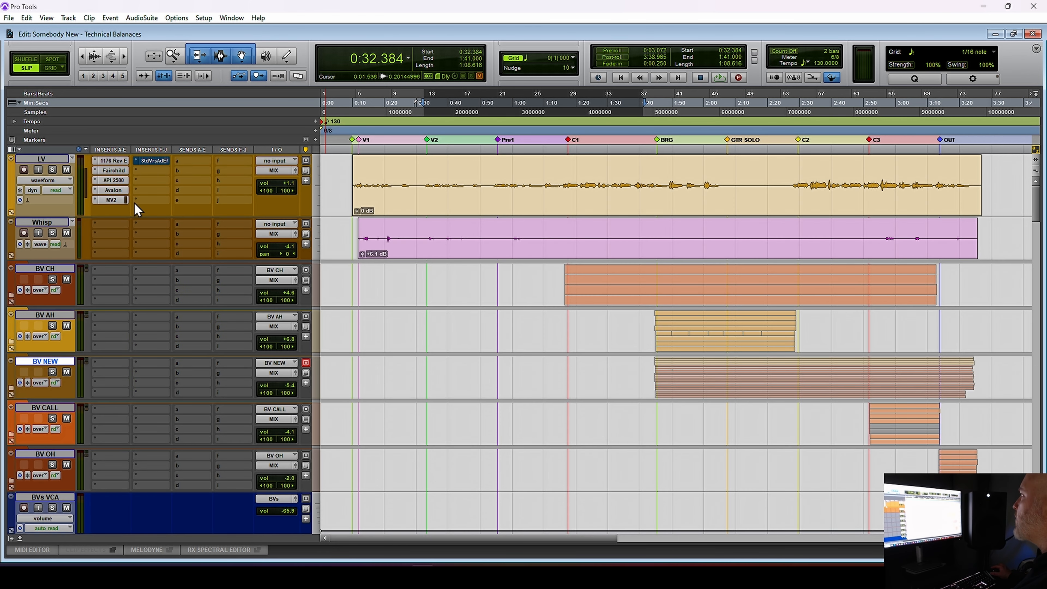
Inspect the LV track's 1176, Fairchild, API 2500, Avalon and MV2 plugins one after another.
left_click(116, 163)
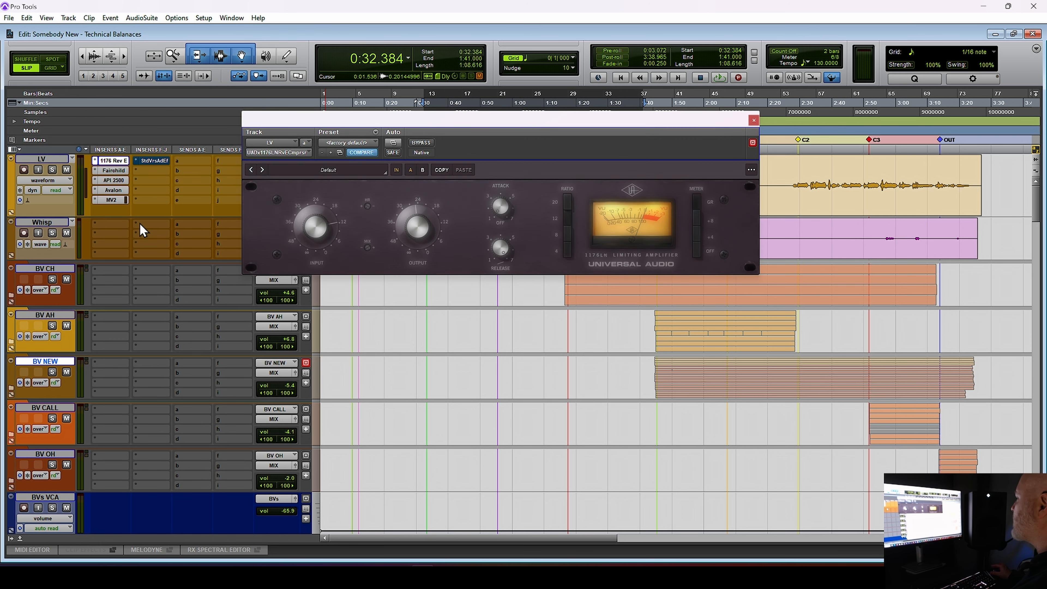
left_click(112, 172)
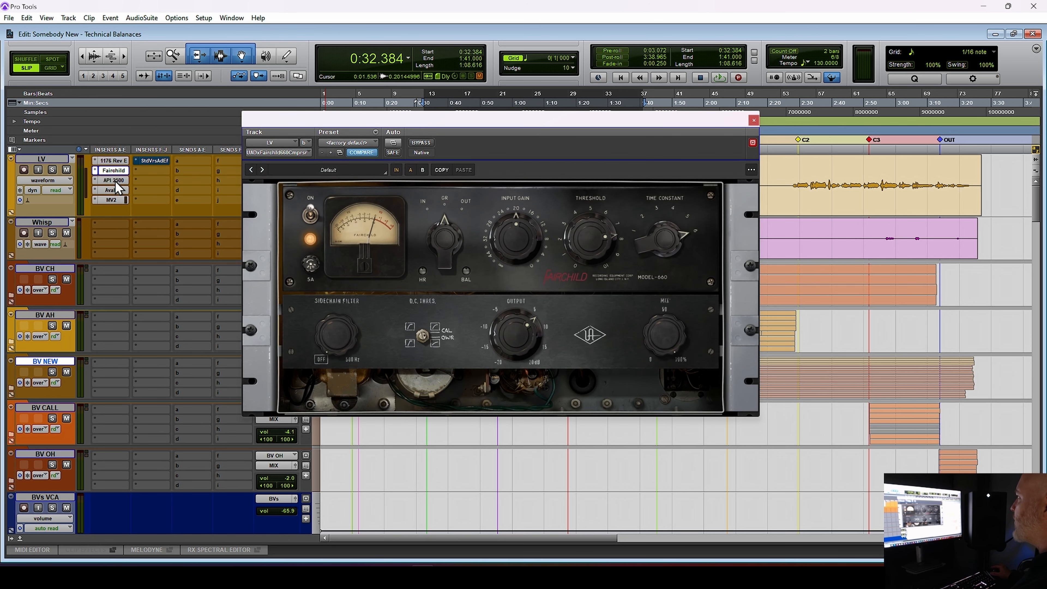
left_click(115, 181)
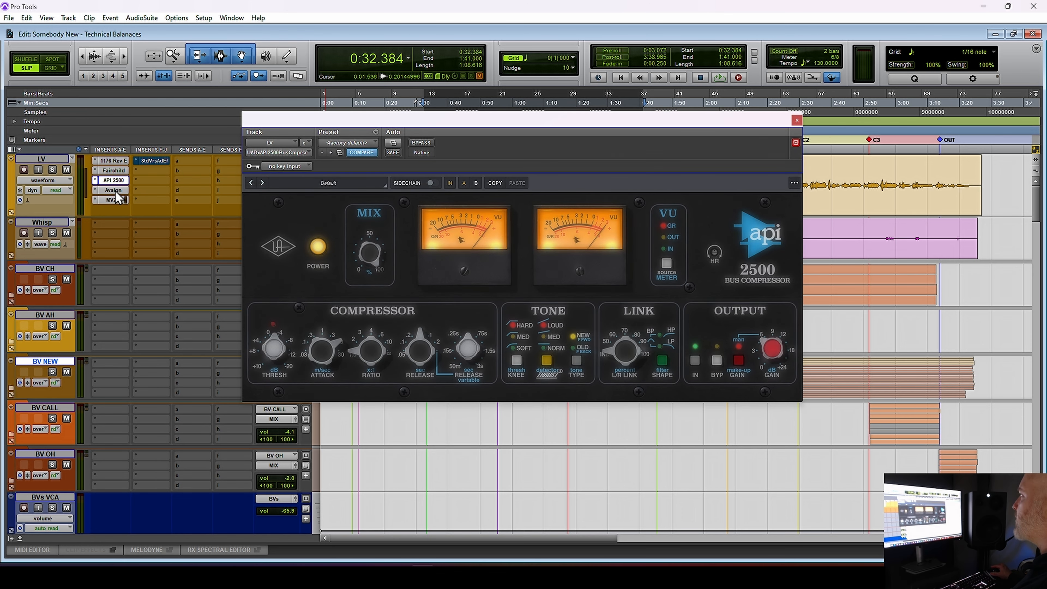
left_click(115, 191)
left_click(115, 201)
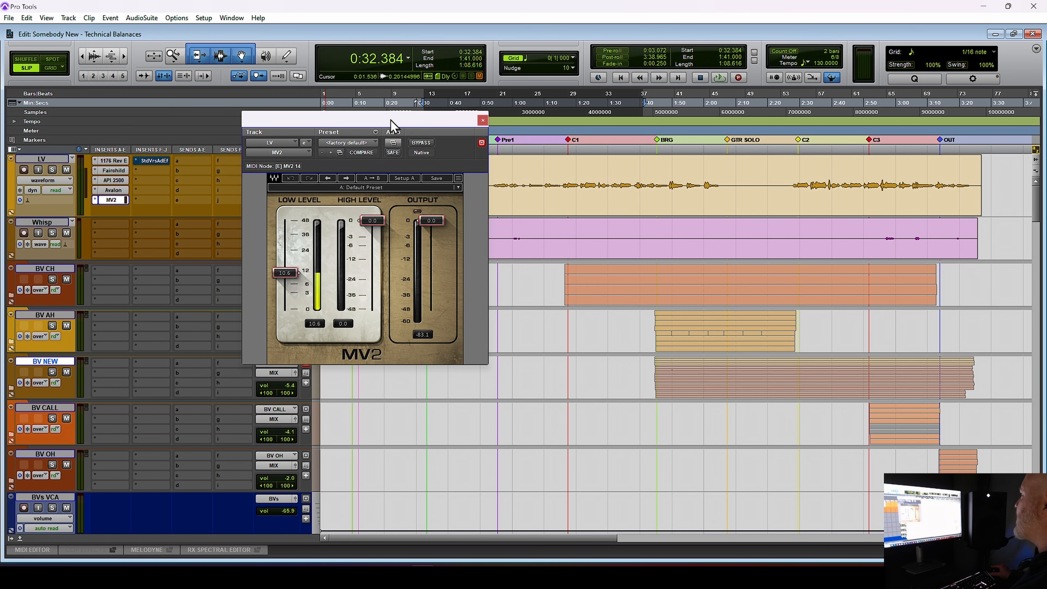
Play the LV clip from its start while checking the MV2, Avalon, API 2500, Fairchild and 1176 meters in turn, and stop playback.
left_click_drag(392, 120, 500, 247)
left_click(395, 204)
key("space")
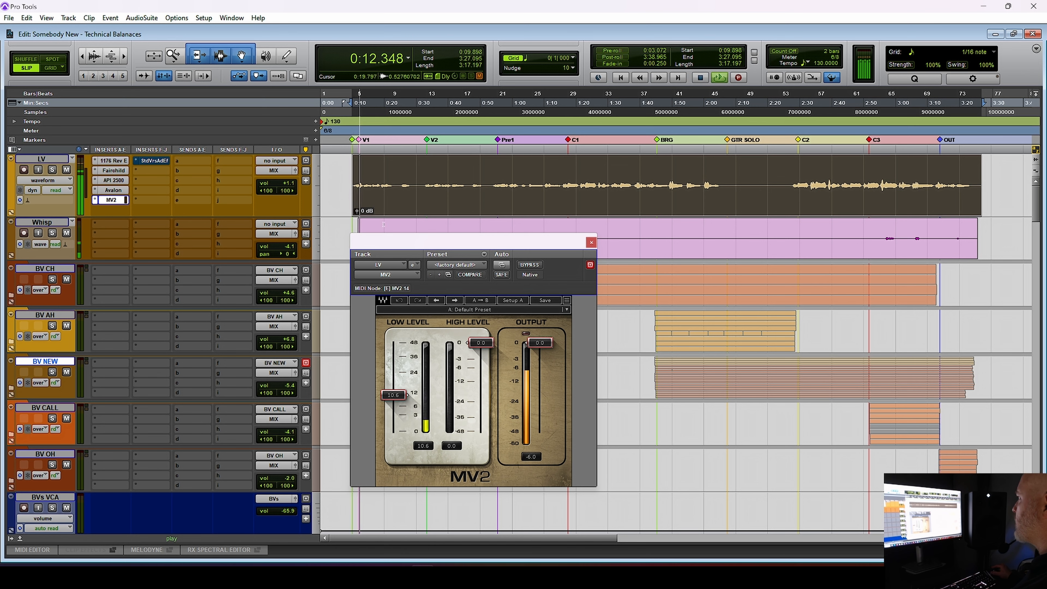
left_click(118, 191)
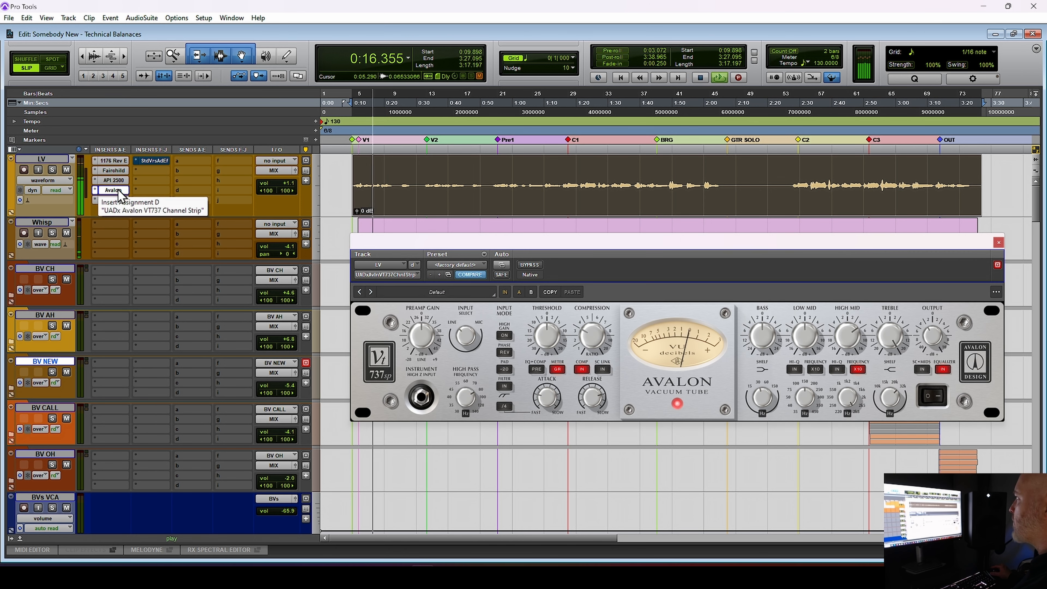
left_click(118, 185)
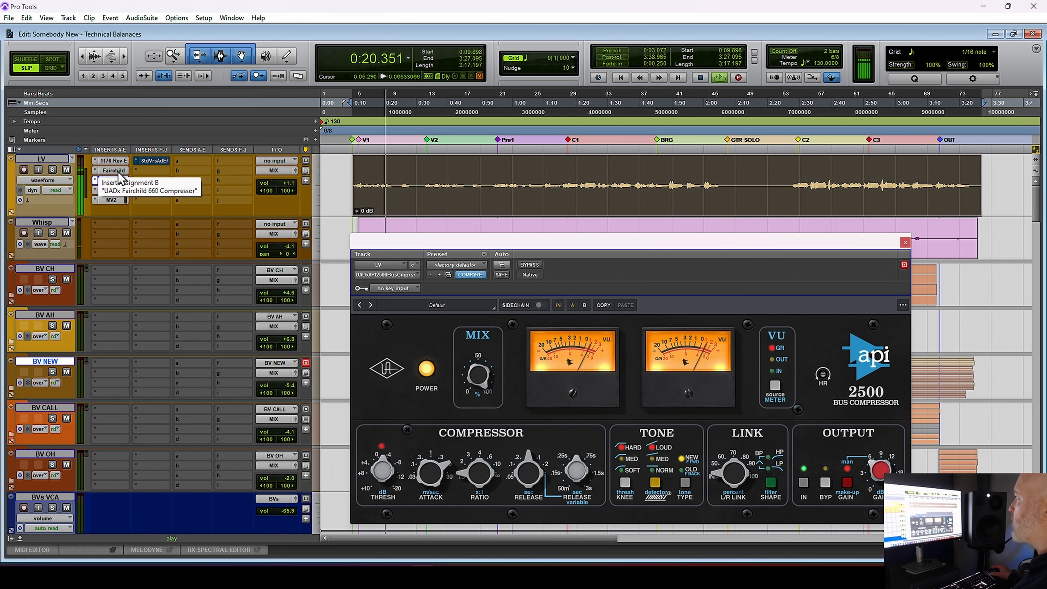
left_click(118, 172)
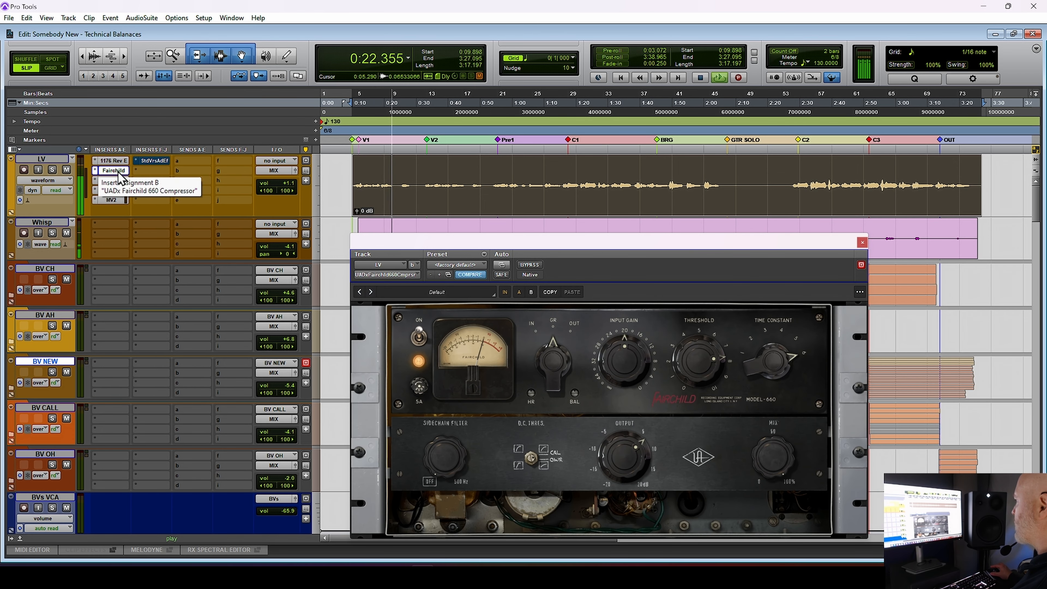
left_click(115, 162)
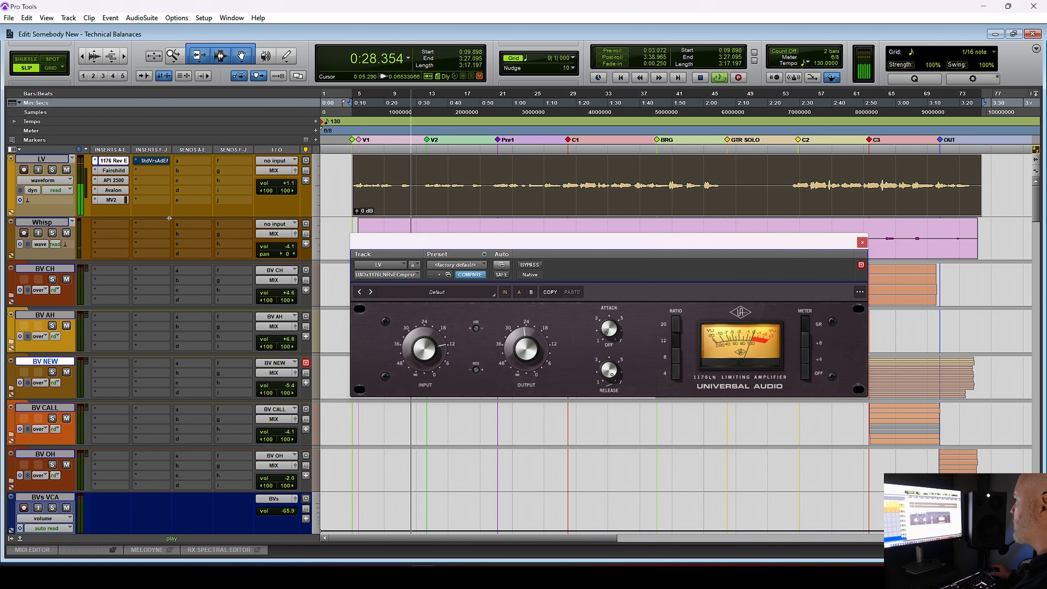
key("space")
Close the 1176 window, review the Avalon channel strip's settings on LV, and close it.
left_click(114, 162)
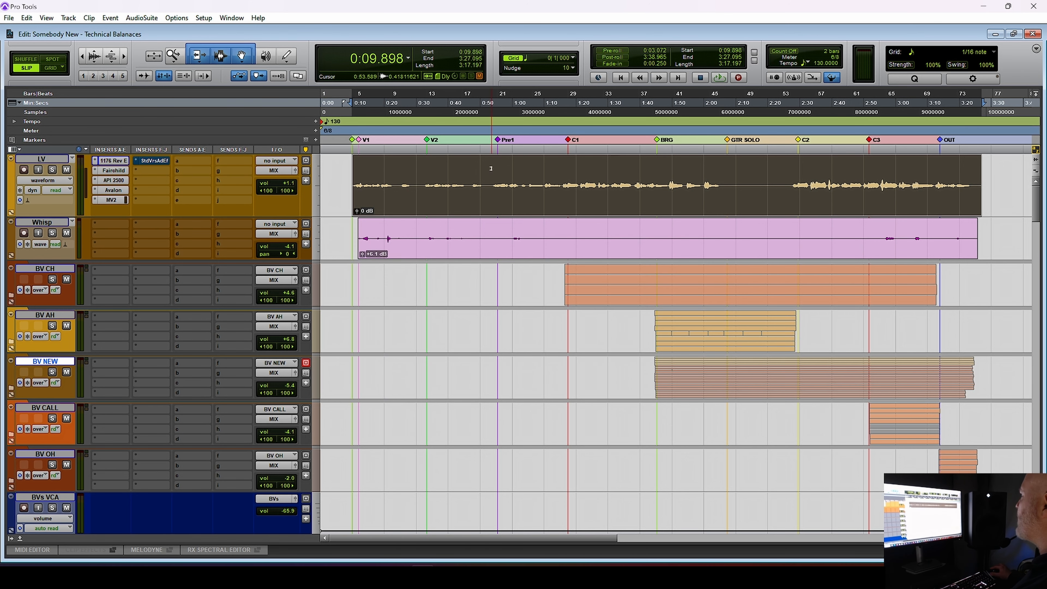
left_click(106, 190)
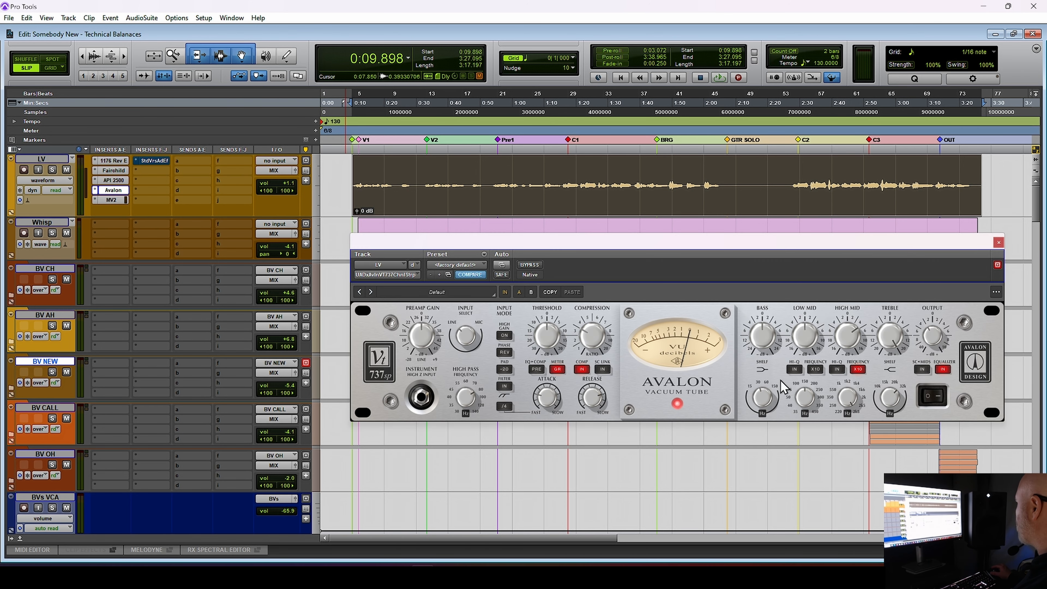
left_click(999, 242)
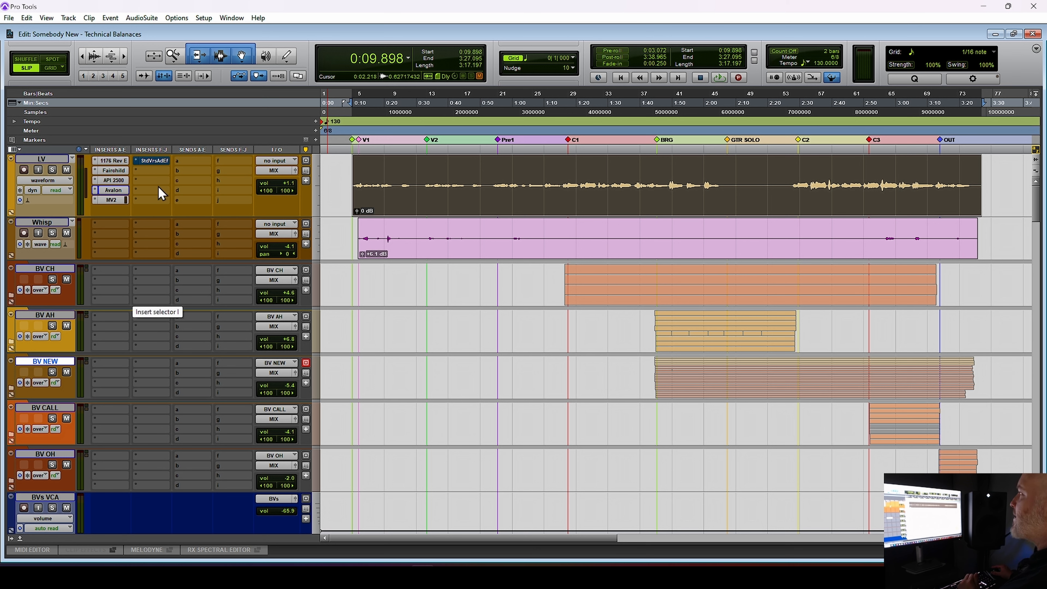
Open StudioVerse on the LV track and browse the third-party plugin makers available for the empty chain slot after the DeEsser.
left_click(153, 161)
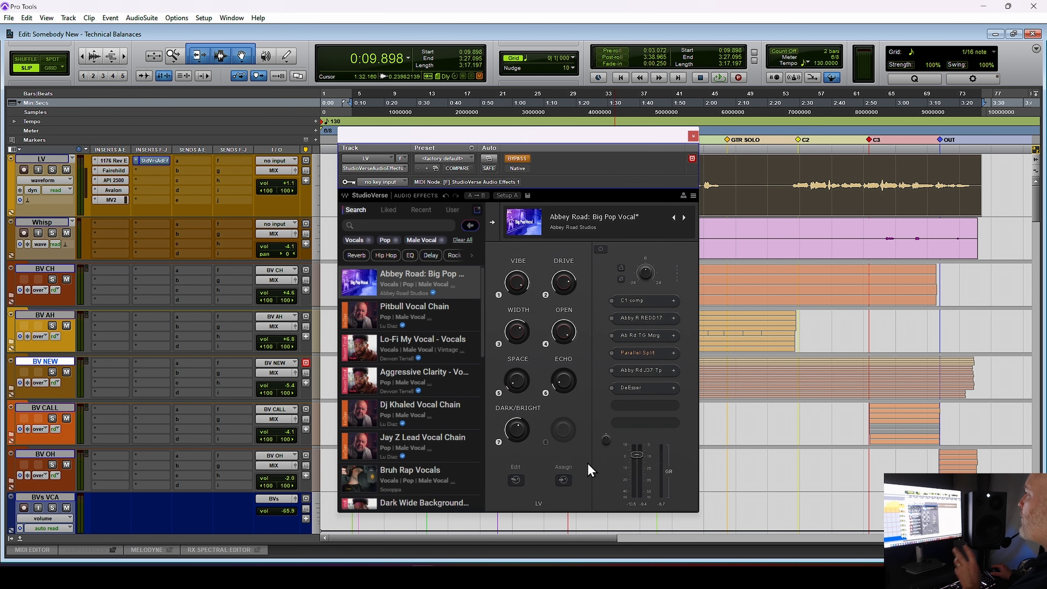
left_click(646, 407)
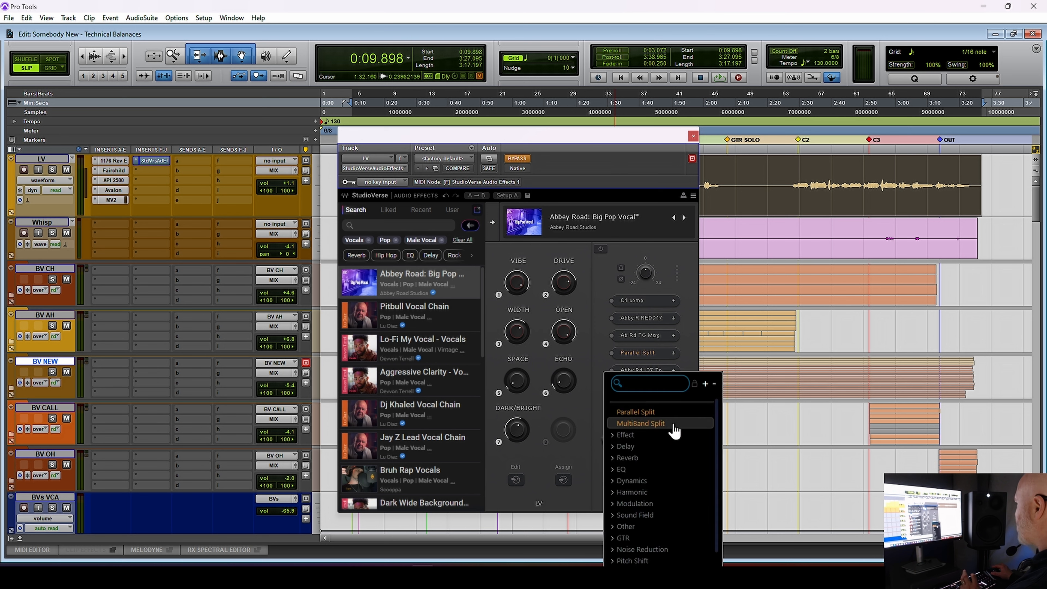
scroll(650, 502, "down", 2)
scroll(652, 503, "down", 10)
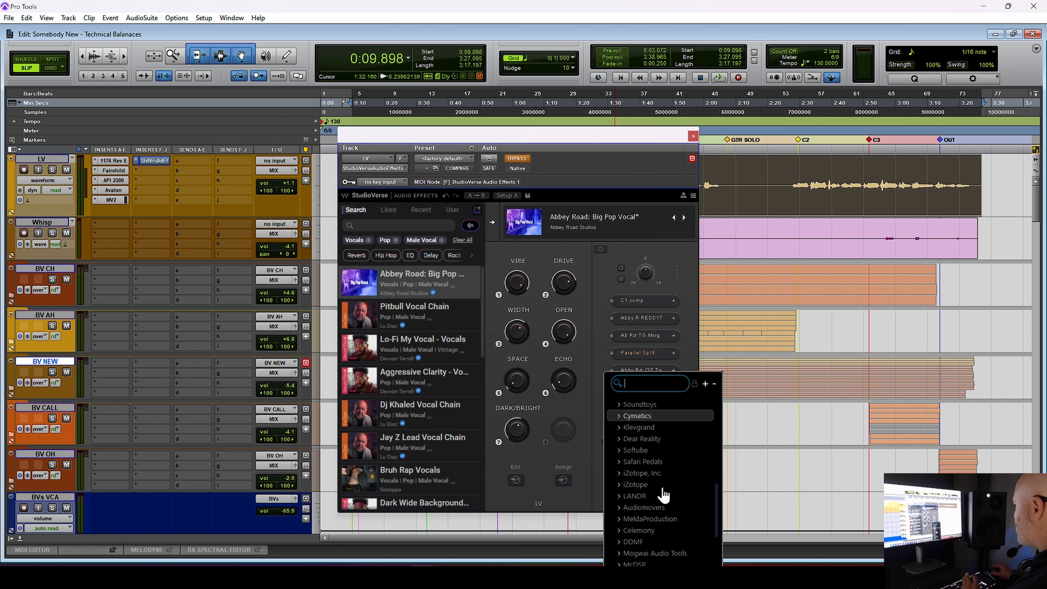
scroll(663, 493, "down", 3)
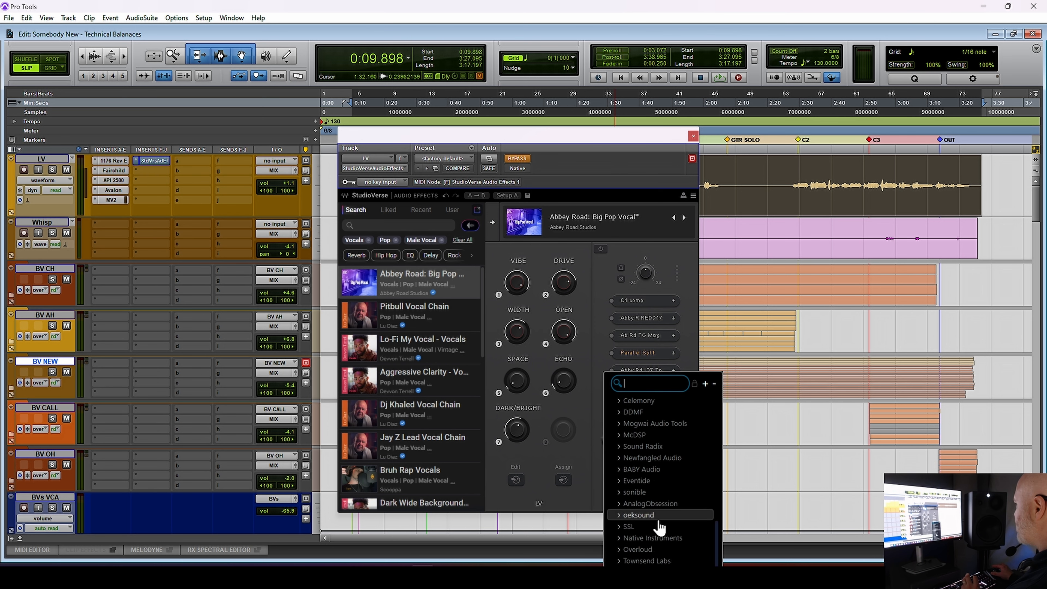
scroll(623, 536, "down", 3)
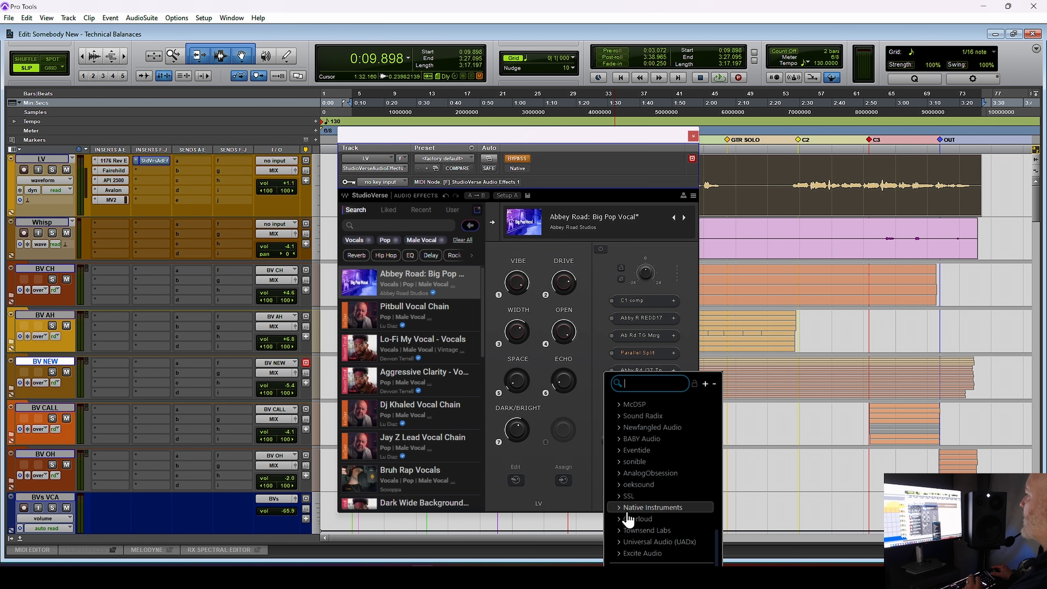
scroll(668, 517, "up", 3)
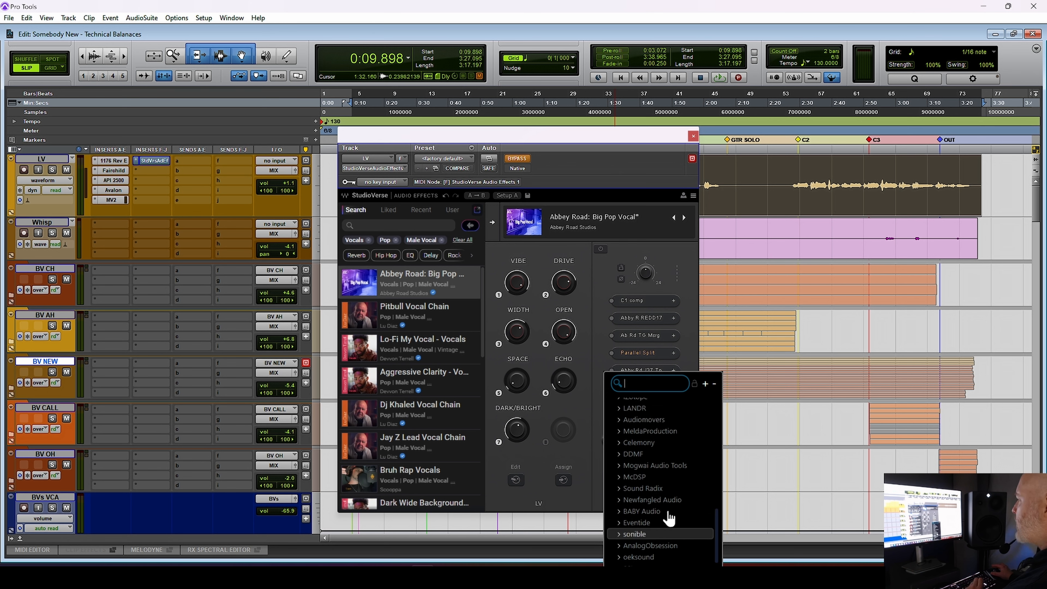